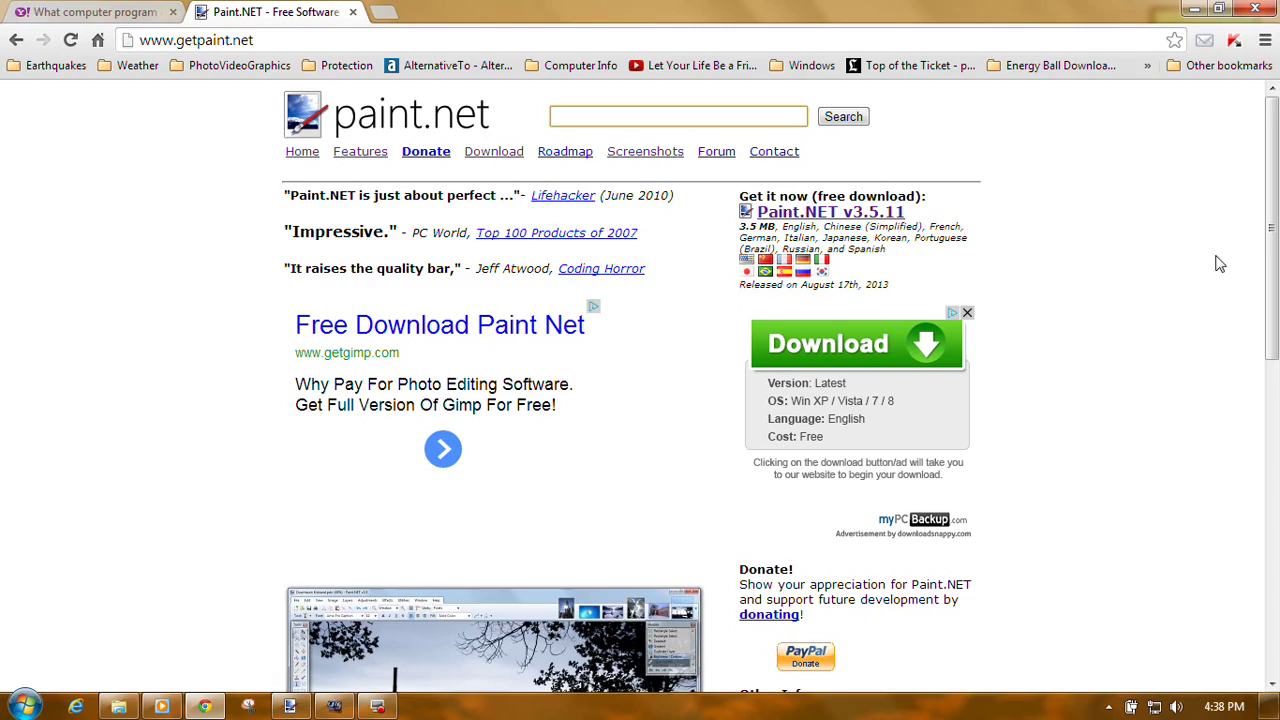
Step: Bring Paint.NET's blank Untitled image forward, rearrange the Tools and History panels, then close History
mouse_move(1273, 185)
mouse_down()
mouse_move(1263, 436)
mouse_move(1267, 175)
mouse_up()
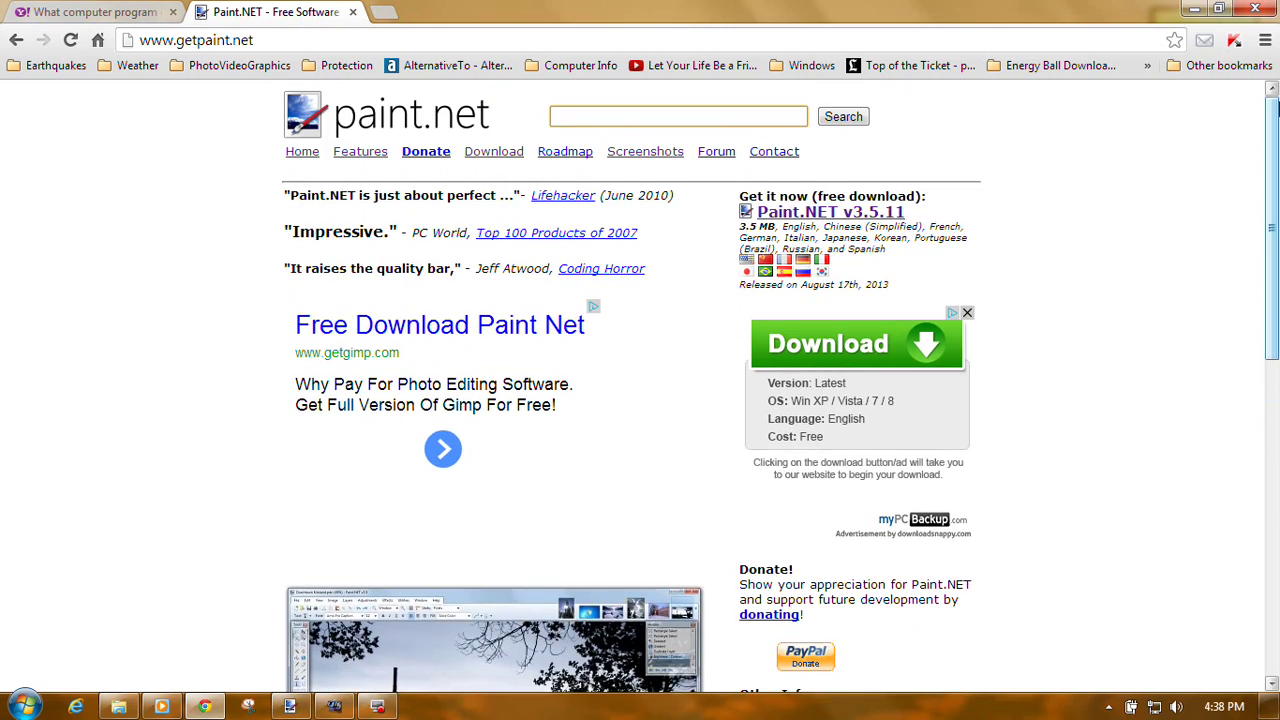
click(1190, 10)
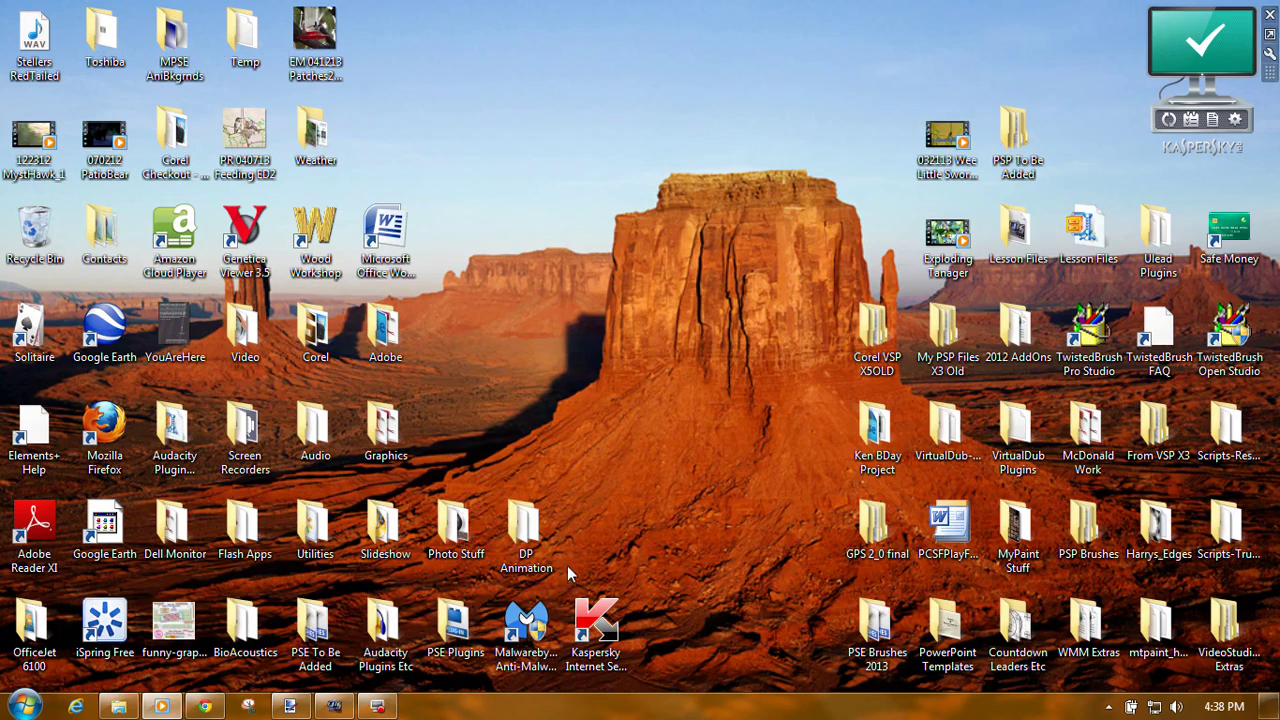
click(297, 707)
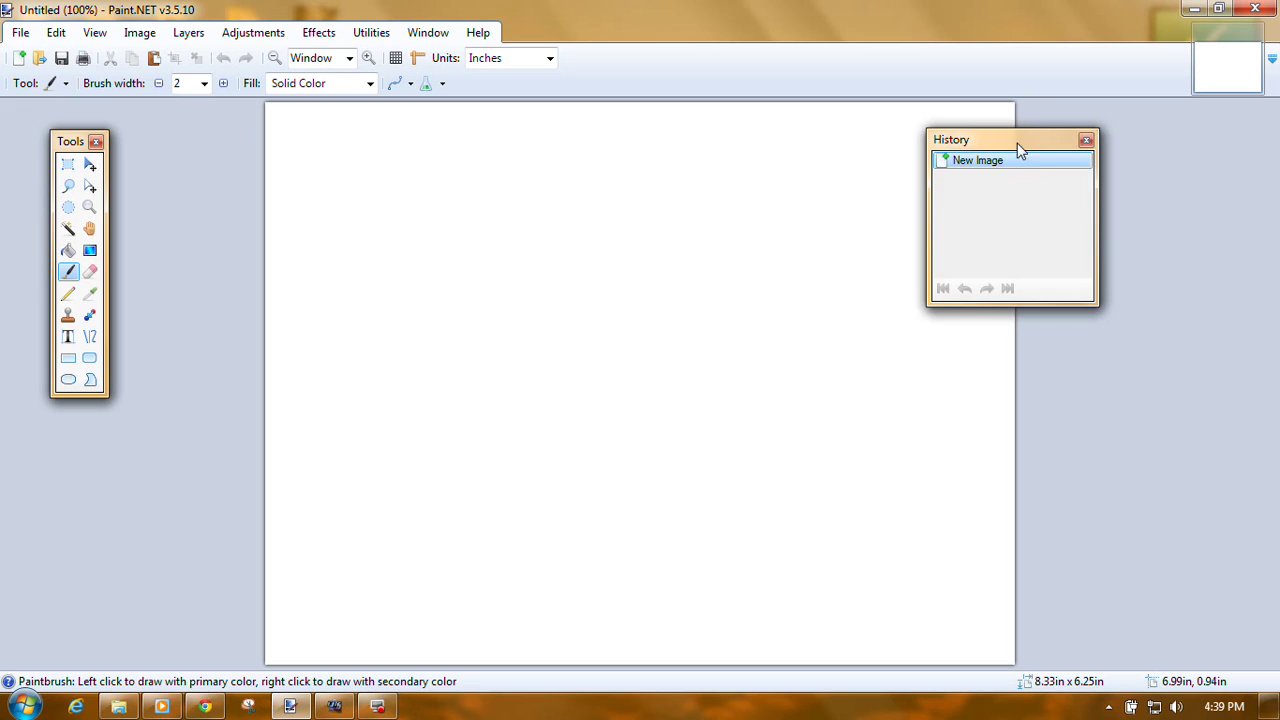
drag(1020, 150, 1170, 163)
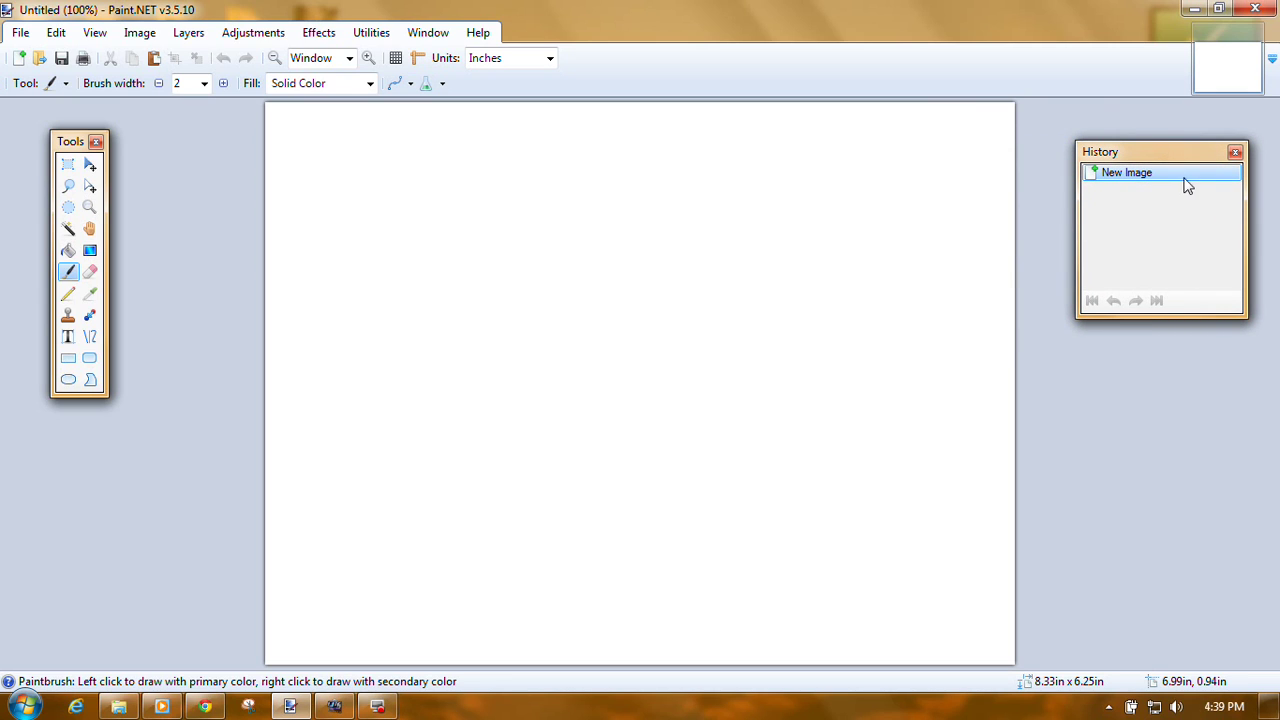
mouse_move(70, 142)
mouse_down()
mouse_move(40, 139)
mouse_move(52, 135)
mouse_up()
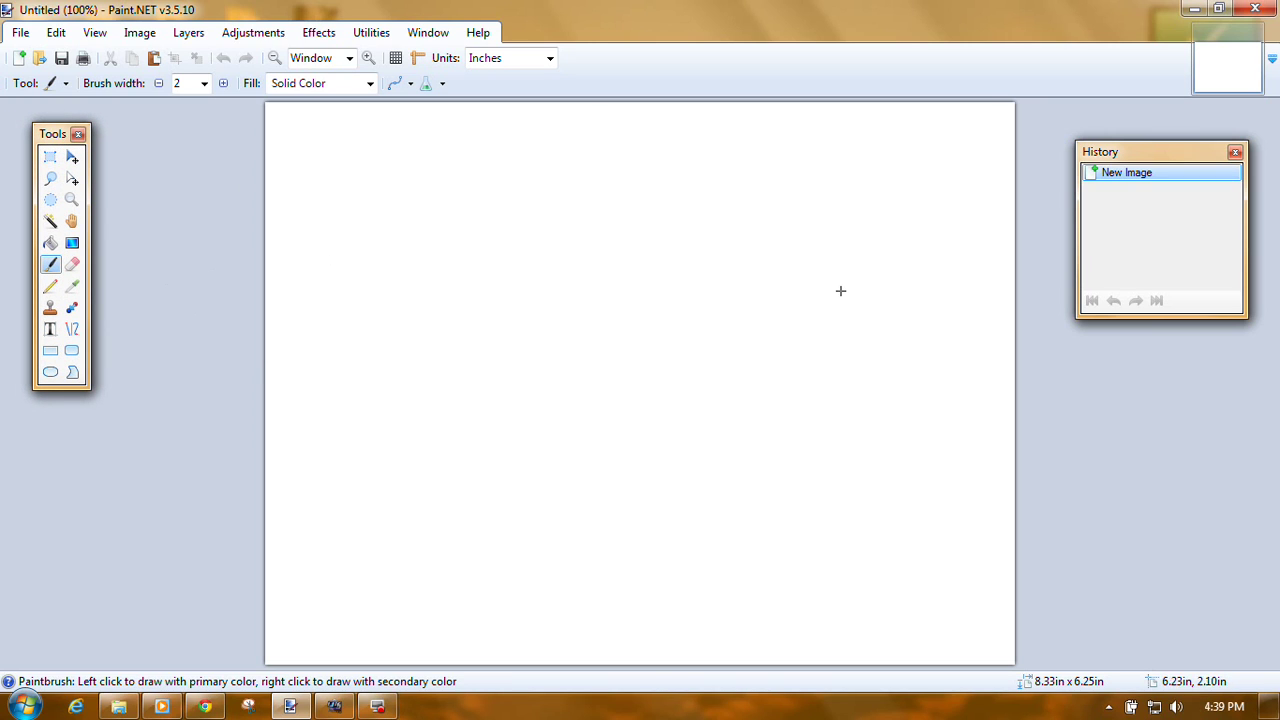
click(1236, 152)
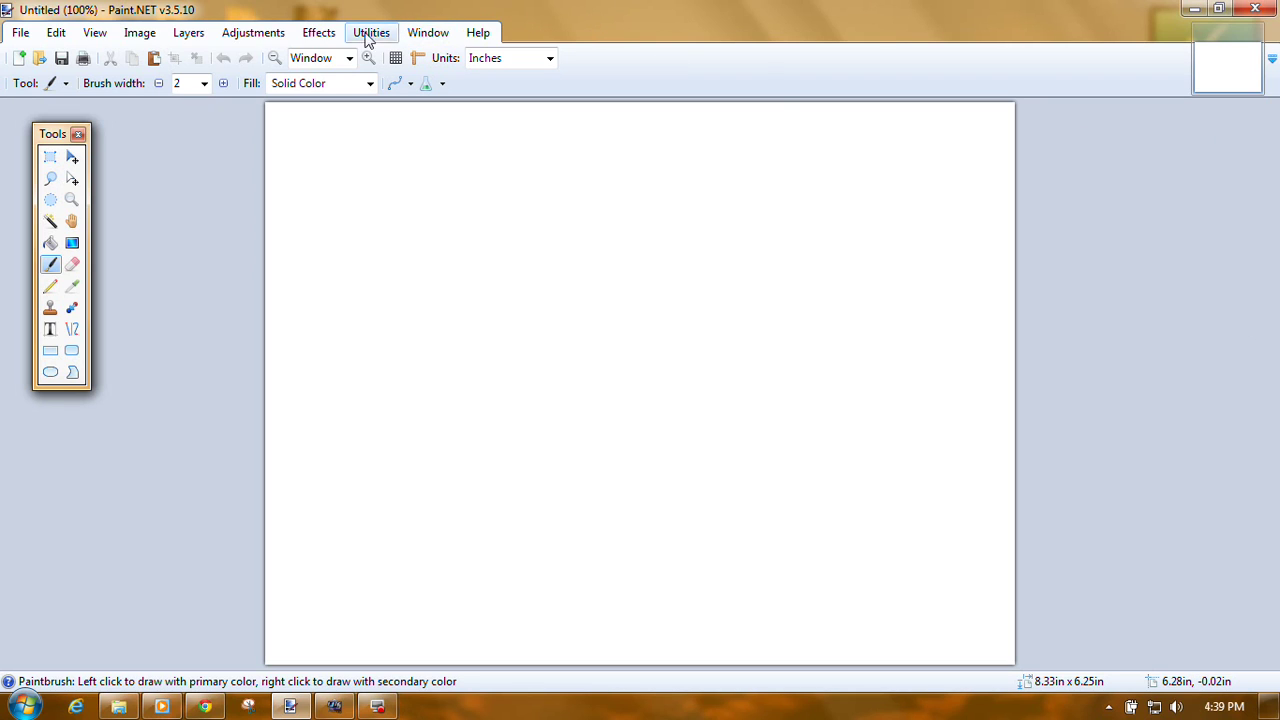
Step: Show the Layers and Colors panels from the Window menu
click(430, 34)
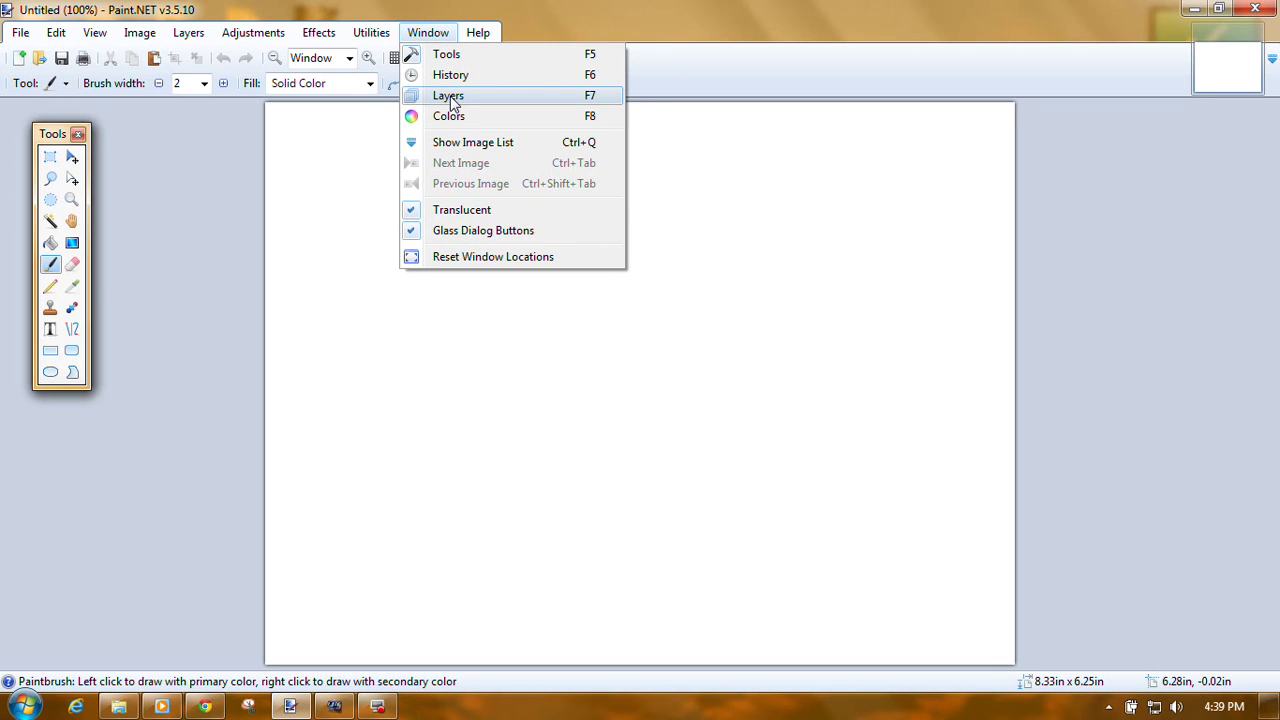
click(450, 99)
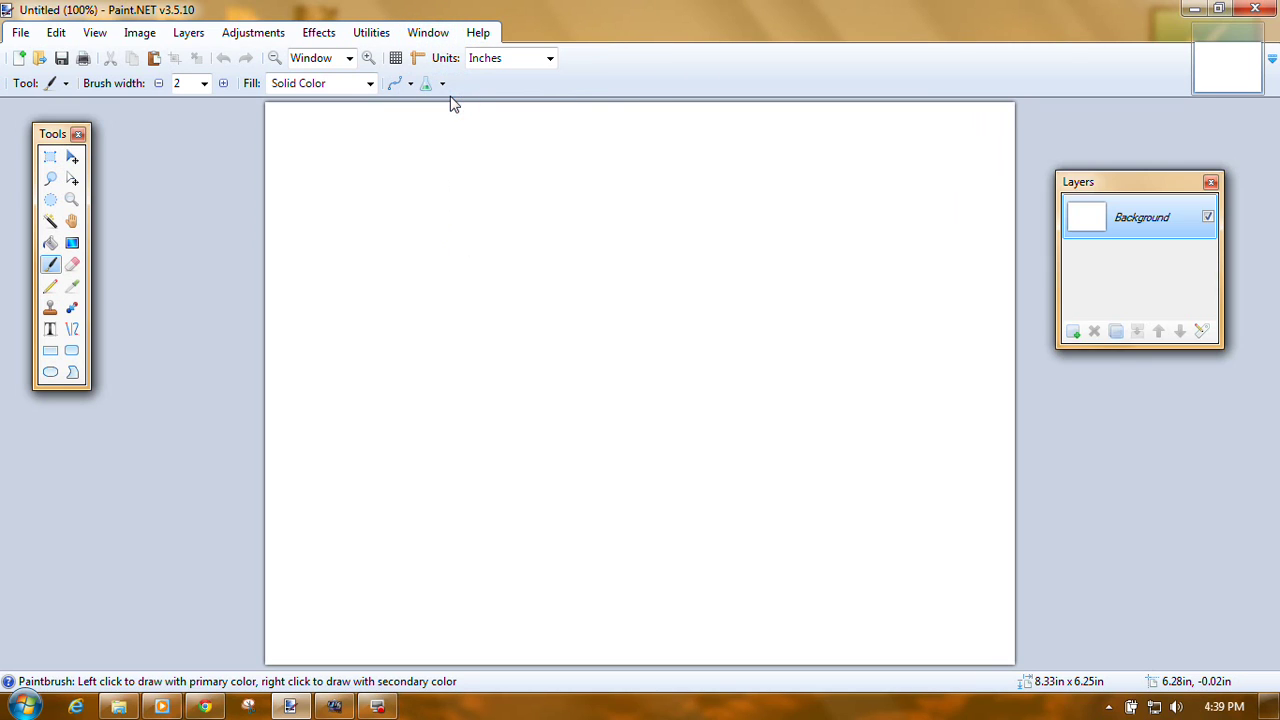
click(428, 36)
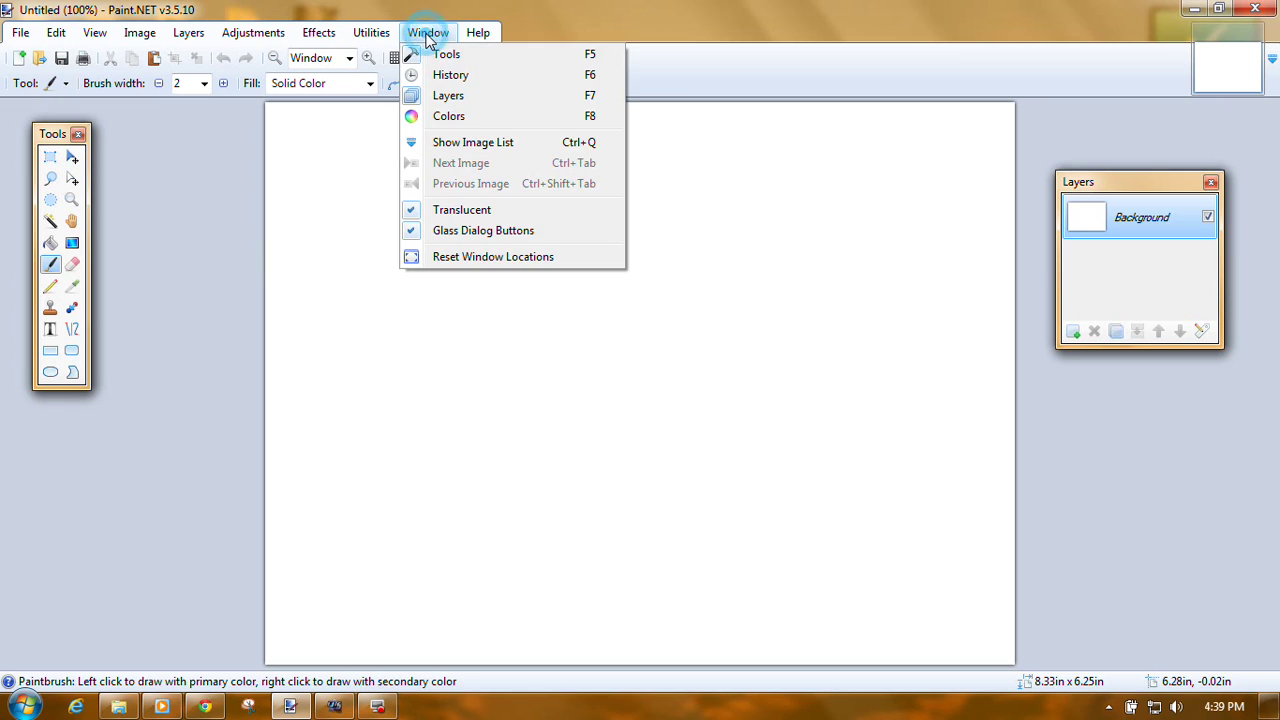
click(449, 118)
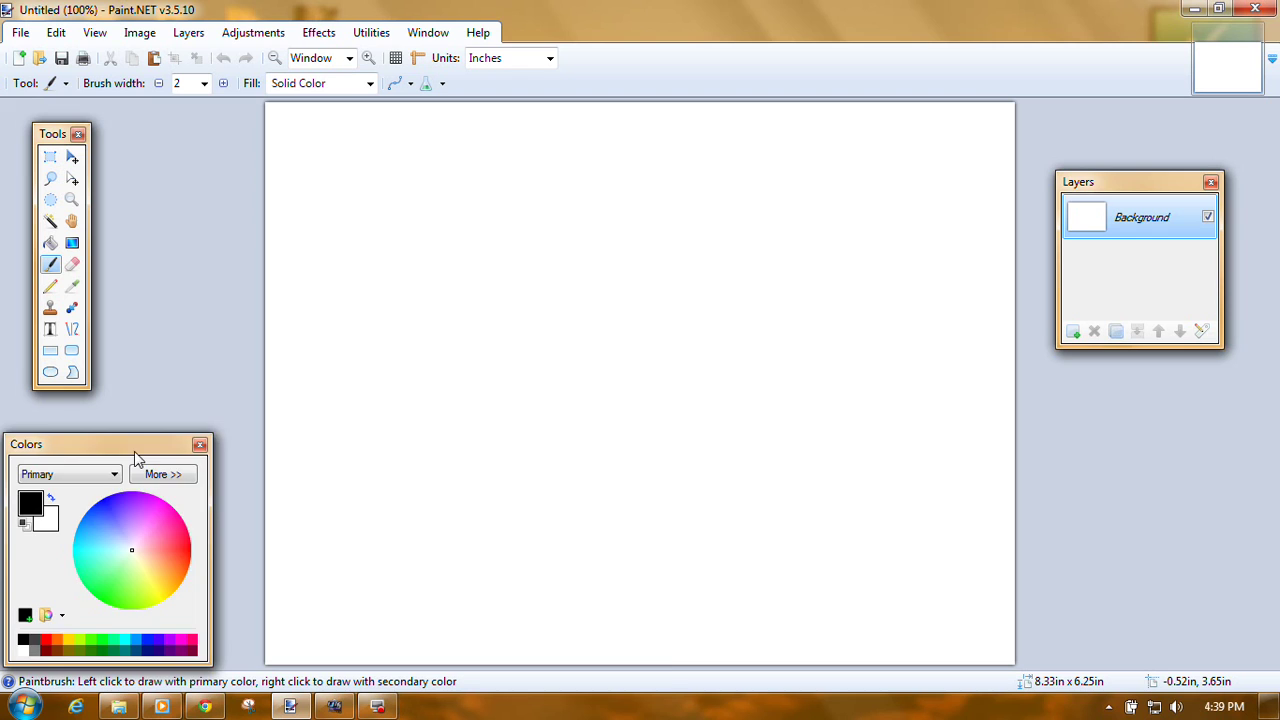
Step: Arrange the panels, close Colors, and enlarge the Layers panel beside the canvas
drag(136, 457, 1178, 398)
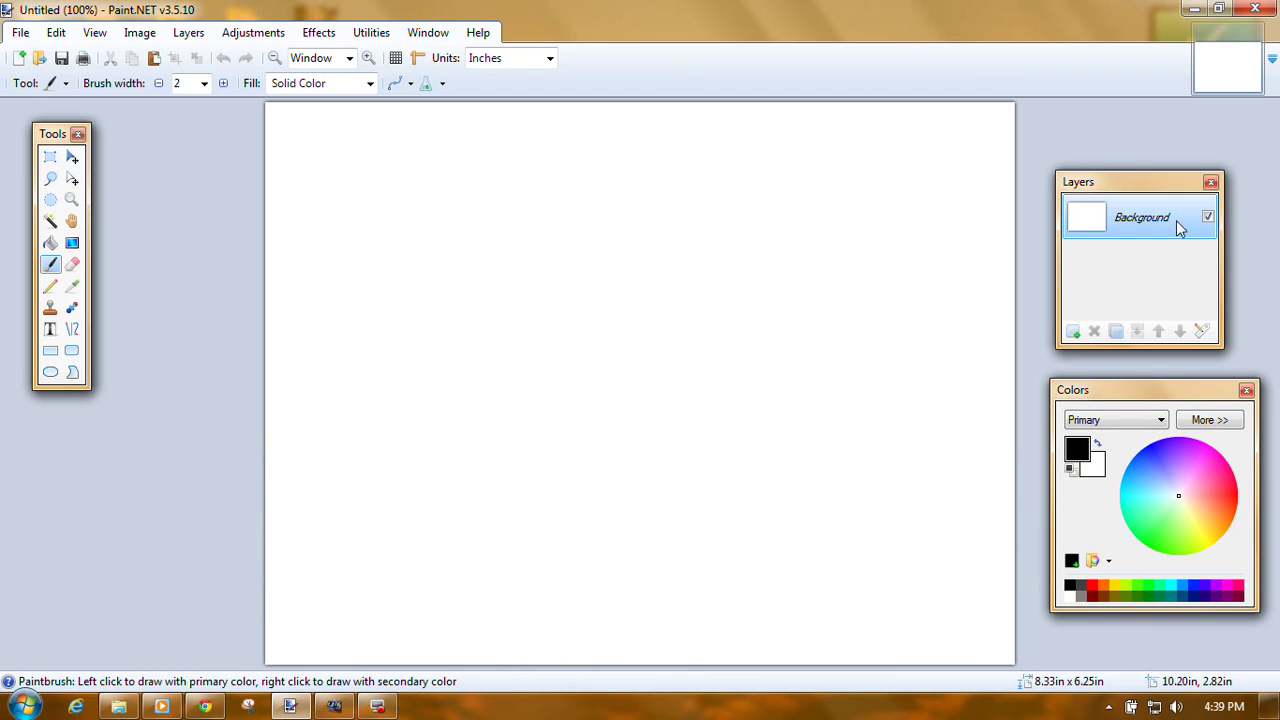
drag(1138, 183, 1138, 166)
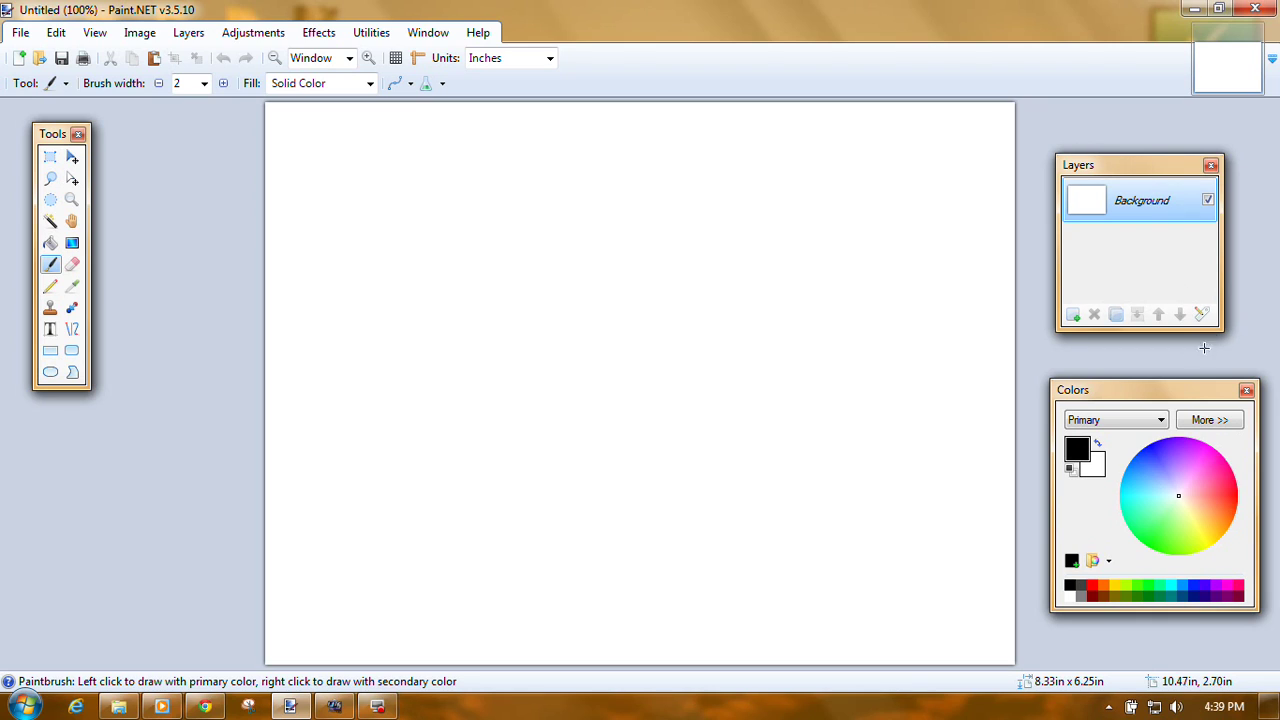
click(1246, 391)
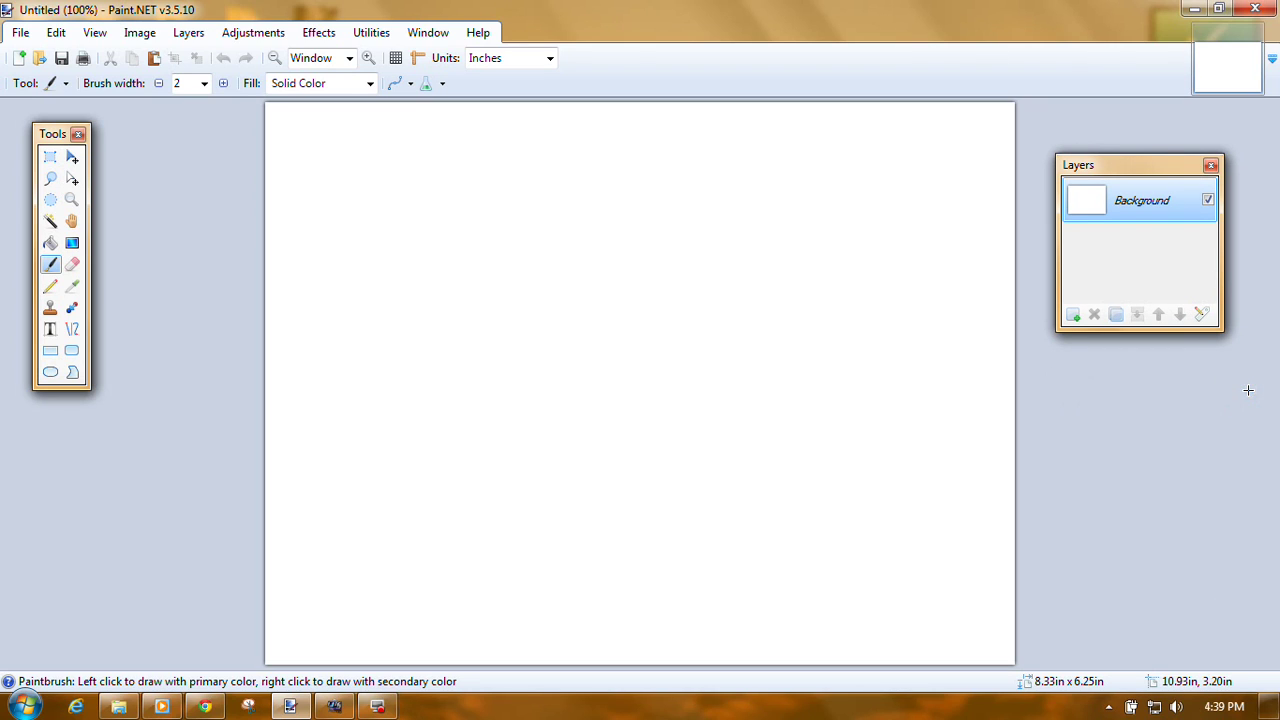
drag(1157, 170, 1163, 216)
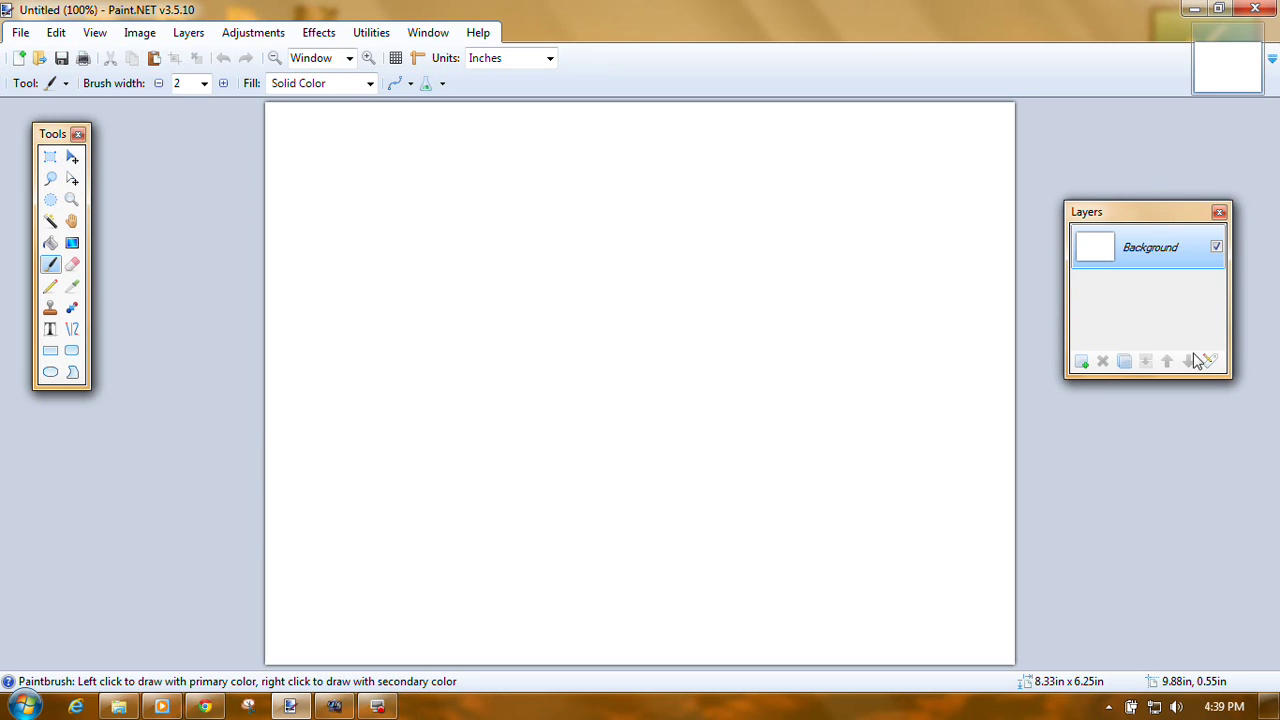
drag(1071, 371, 972, 542)
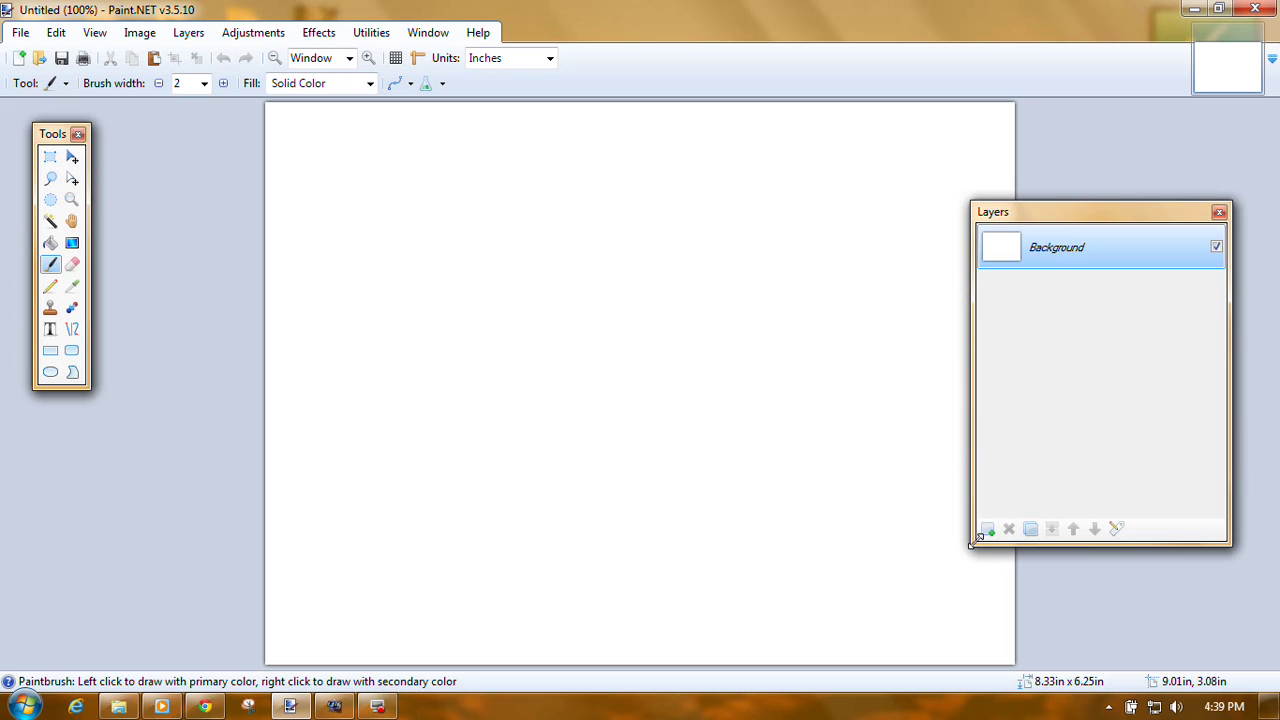
drag(1078, 220, 1104, 195)
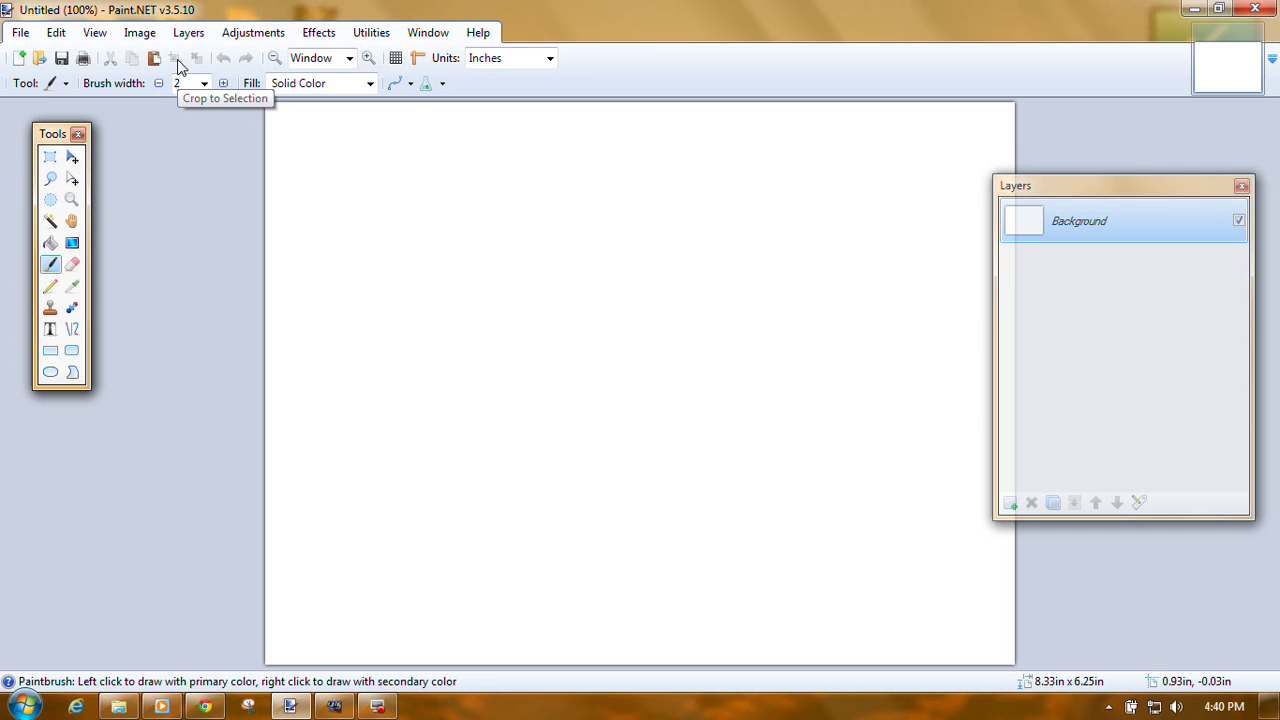
Step: Zoom the blank canvas to 200%, keeping Inches as units and the Solid Color fill
click(349, 58)
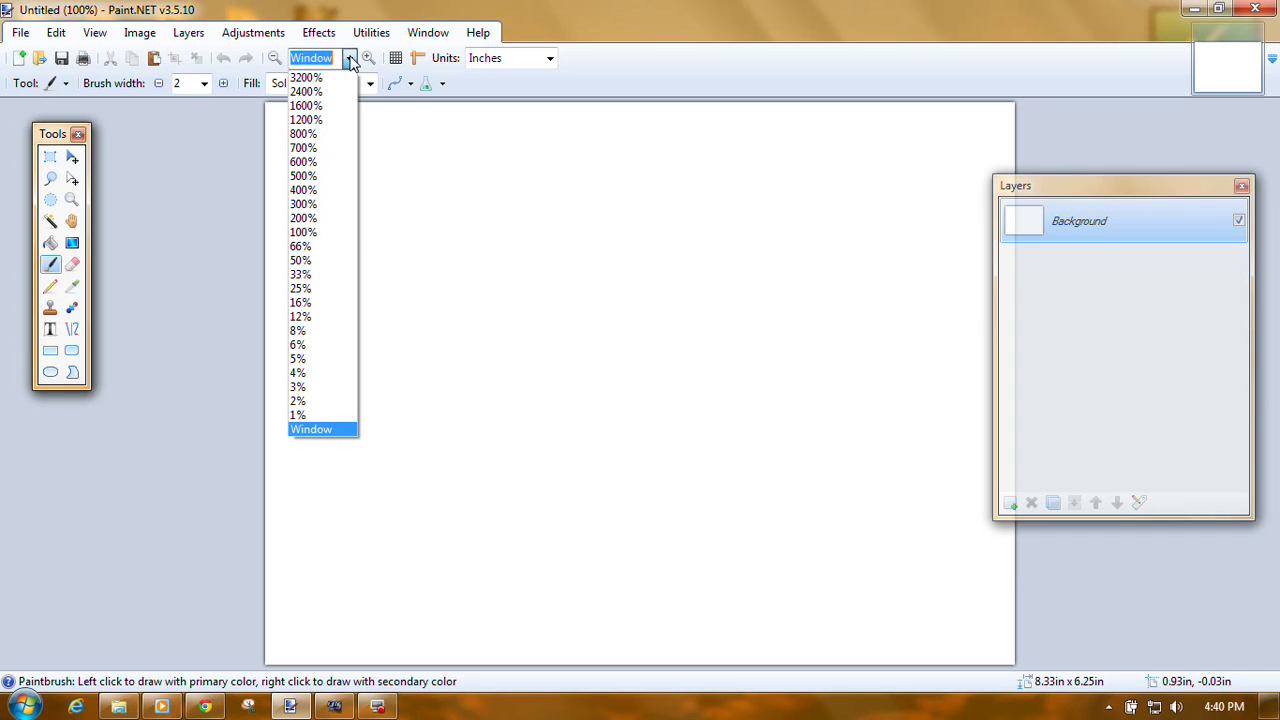
click(349, 58)
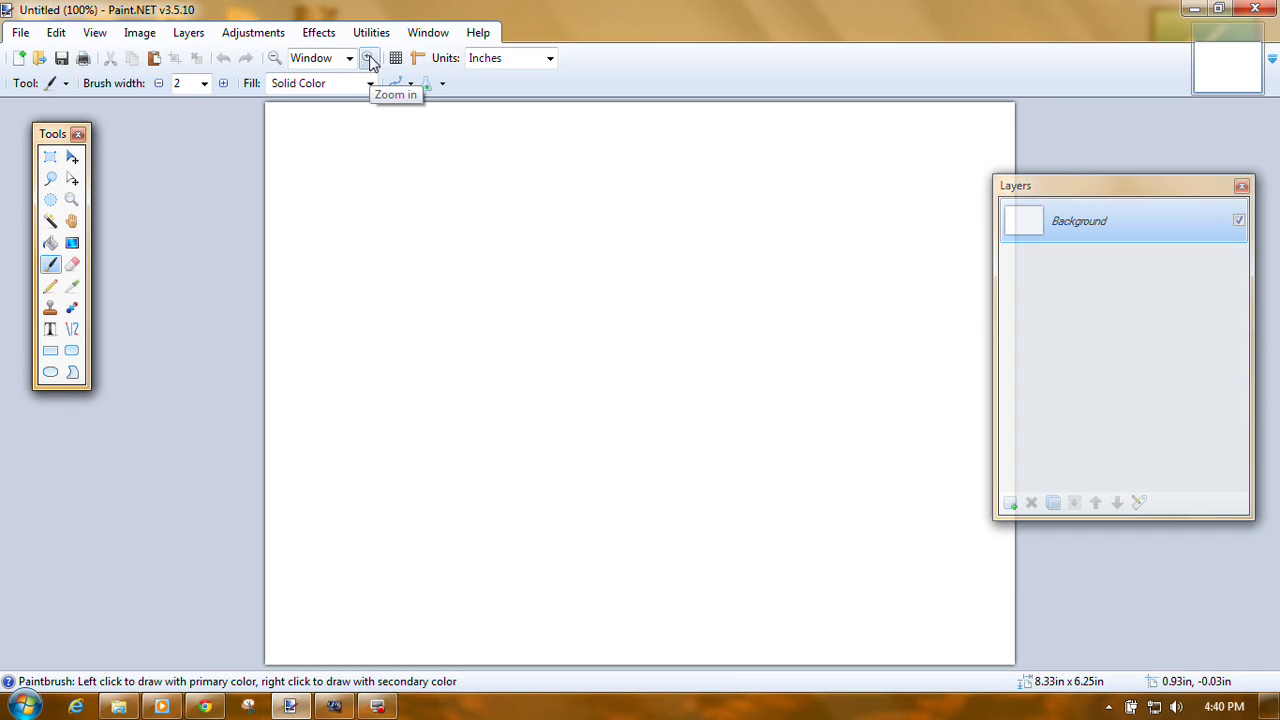
click(369, 59)
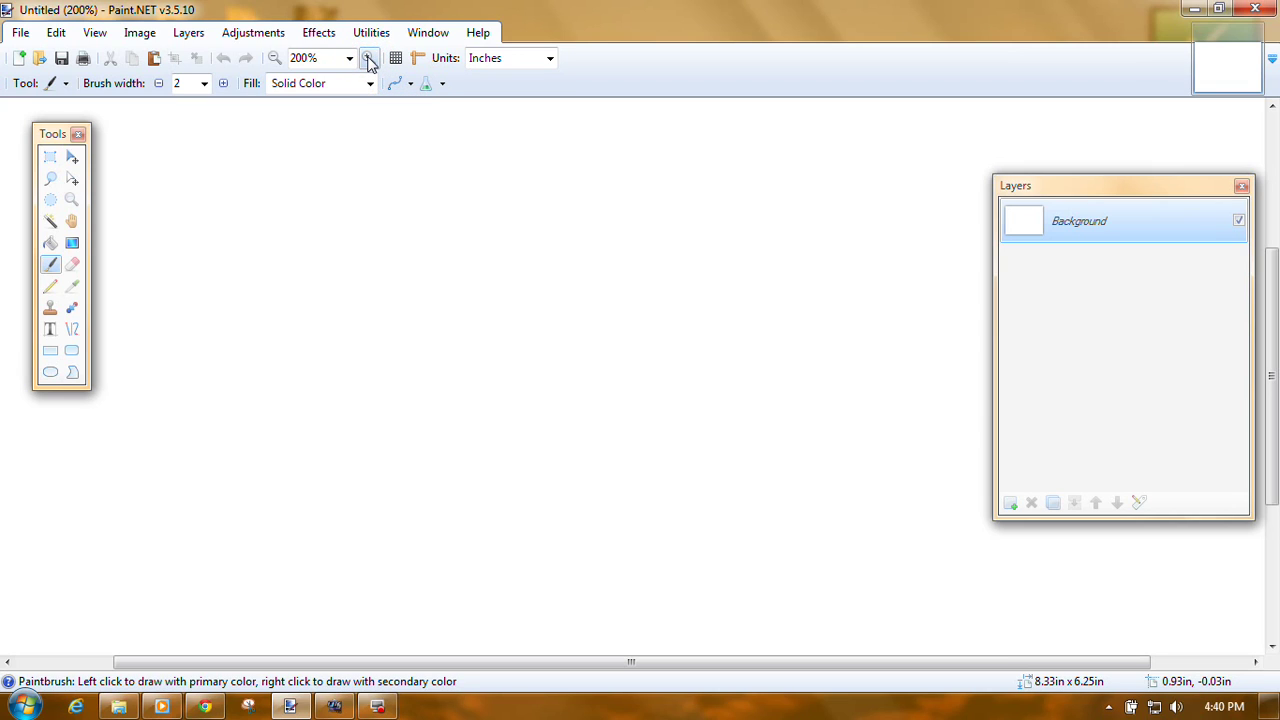
click(549, 60)
click(524, 96)
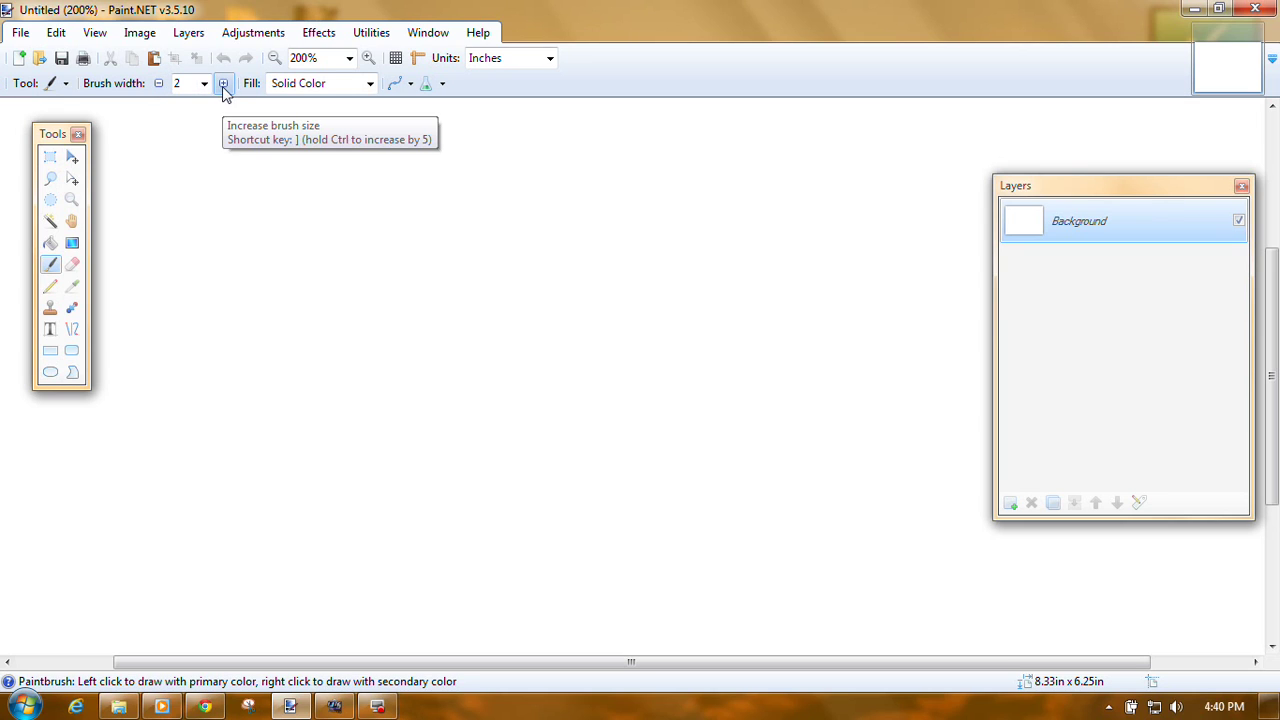
click(370, 86)
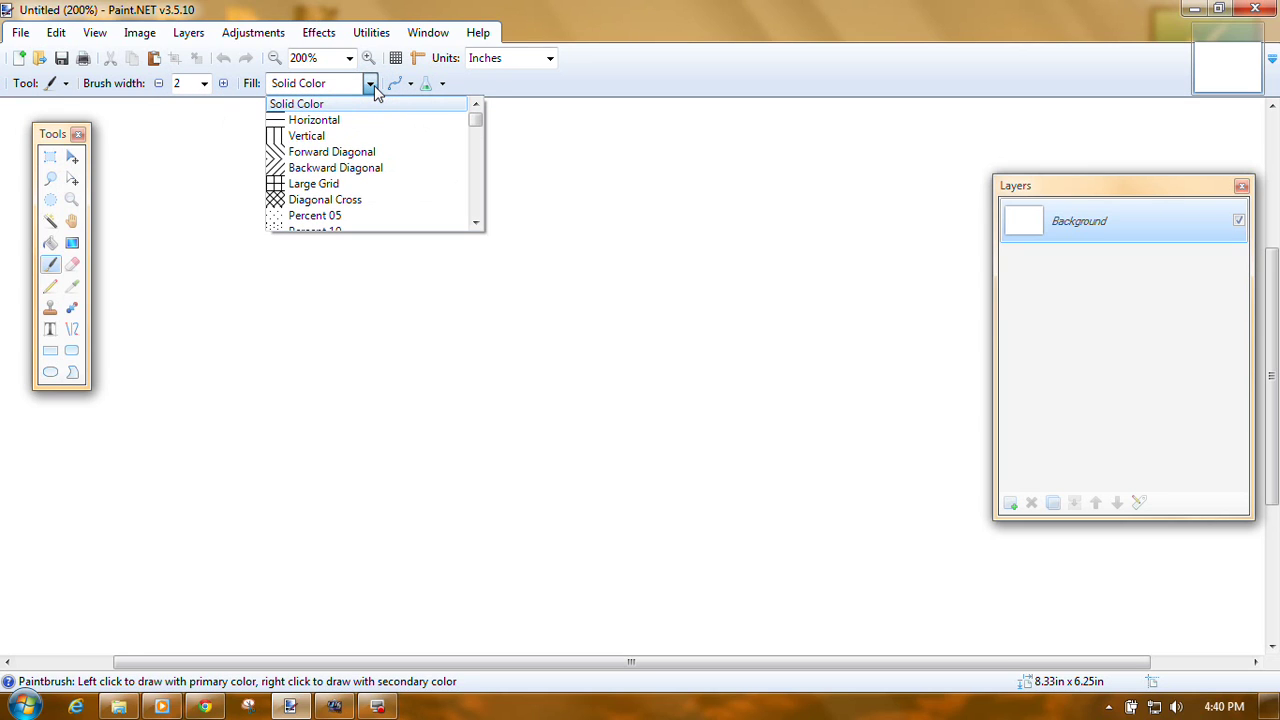
click(370, 86)
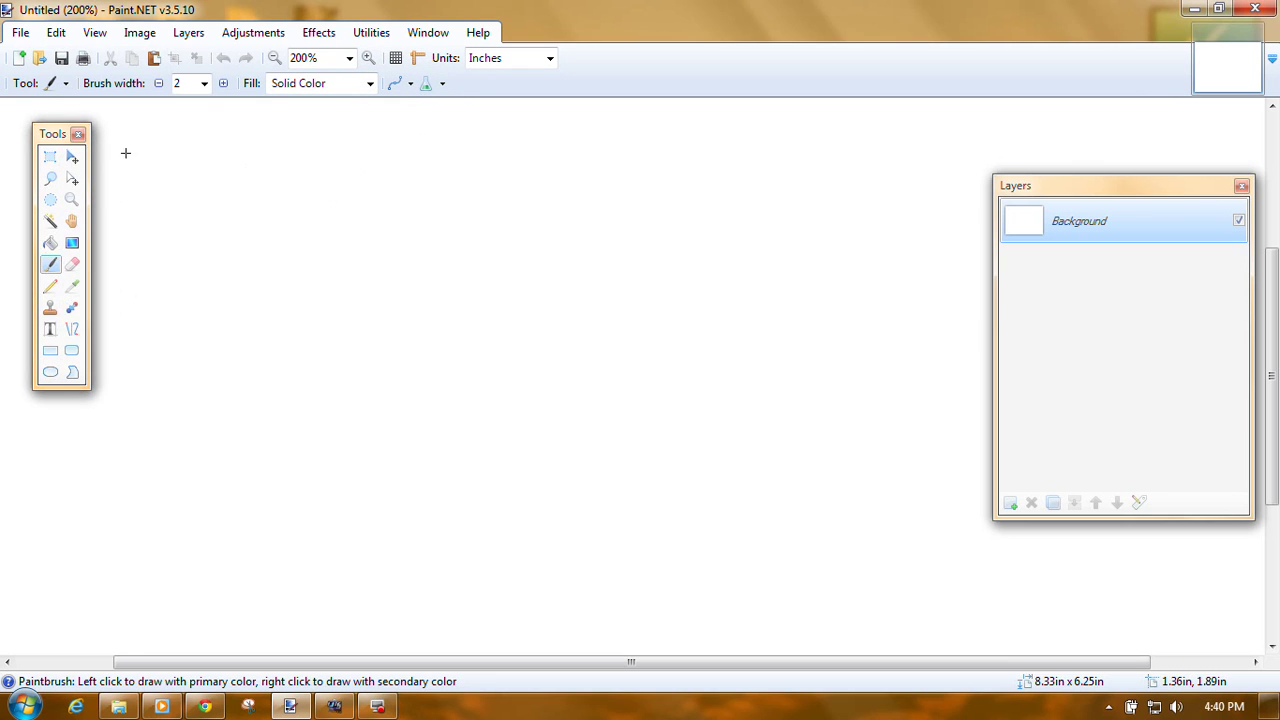
Step: Open 01_08_52---Duck_web ED.jpg from the Pictures library via File > Open
click(24, 36)
click(50, 75)
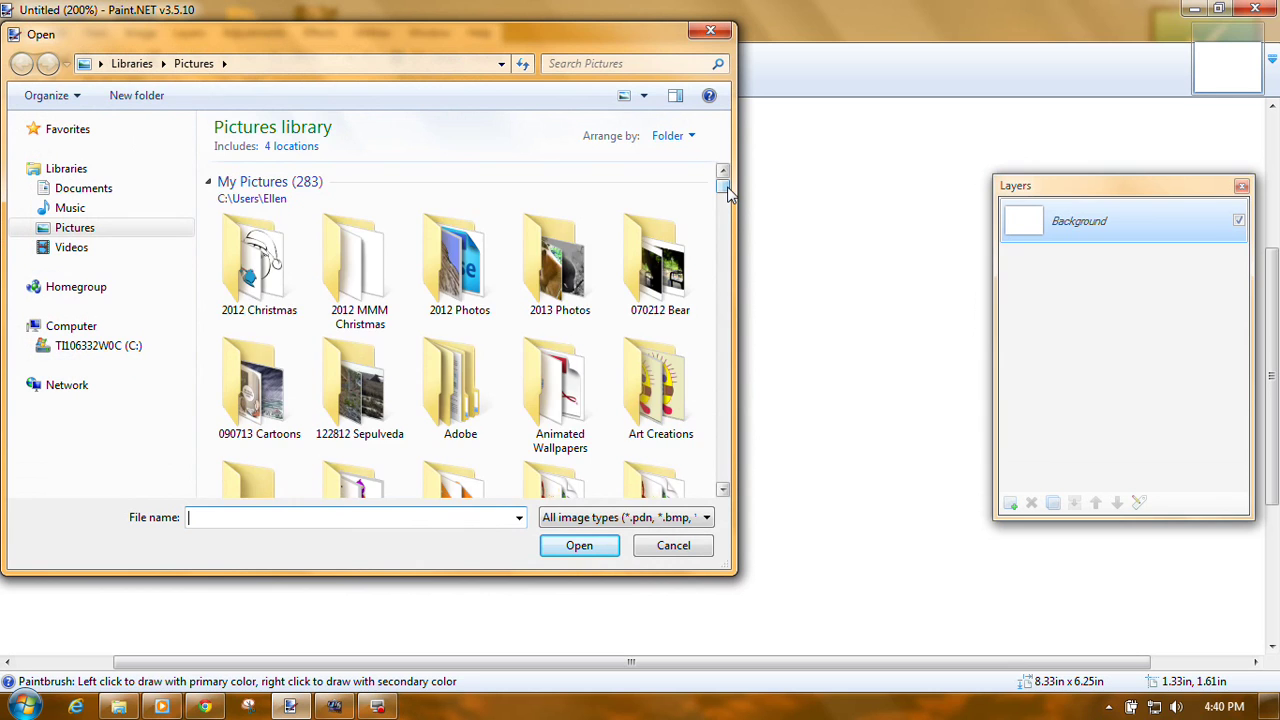
drag(727, 193, 726, 228)
click(665, 213)
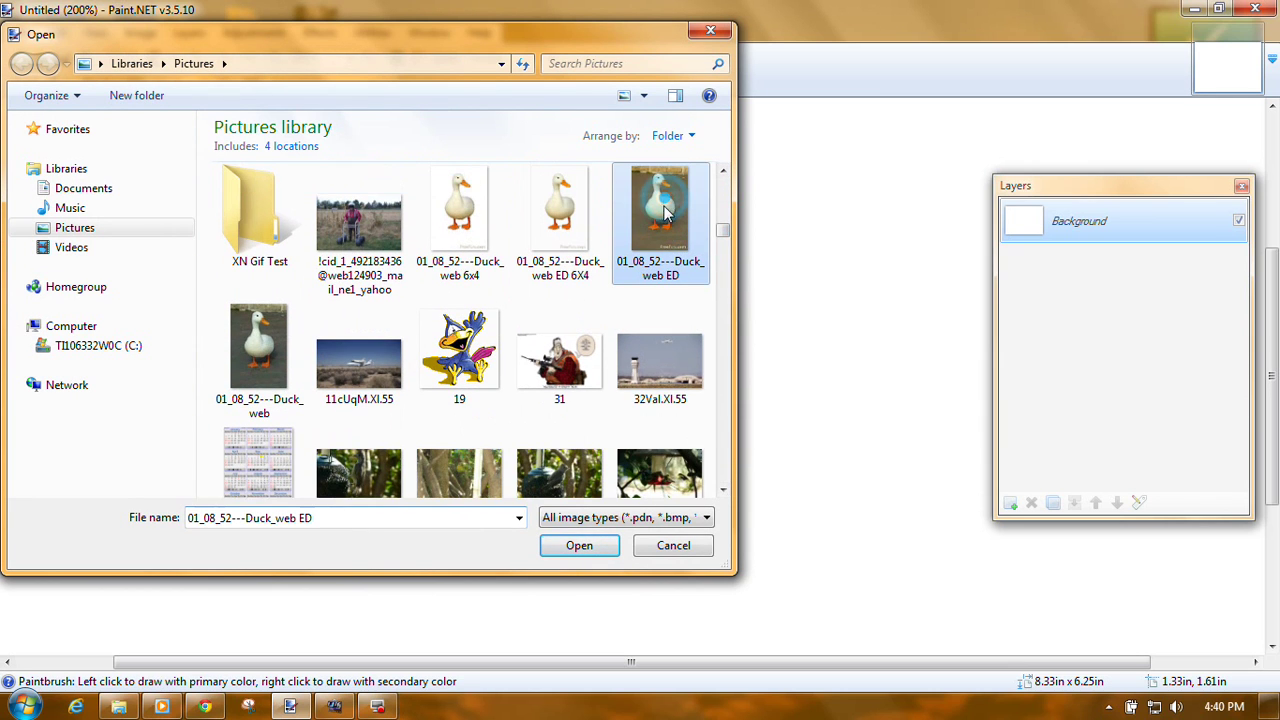
click(582, 546)
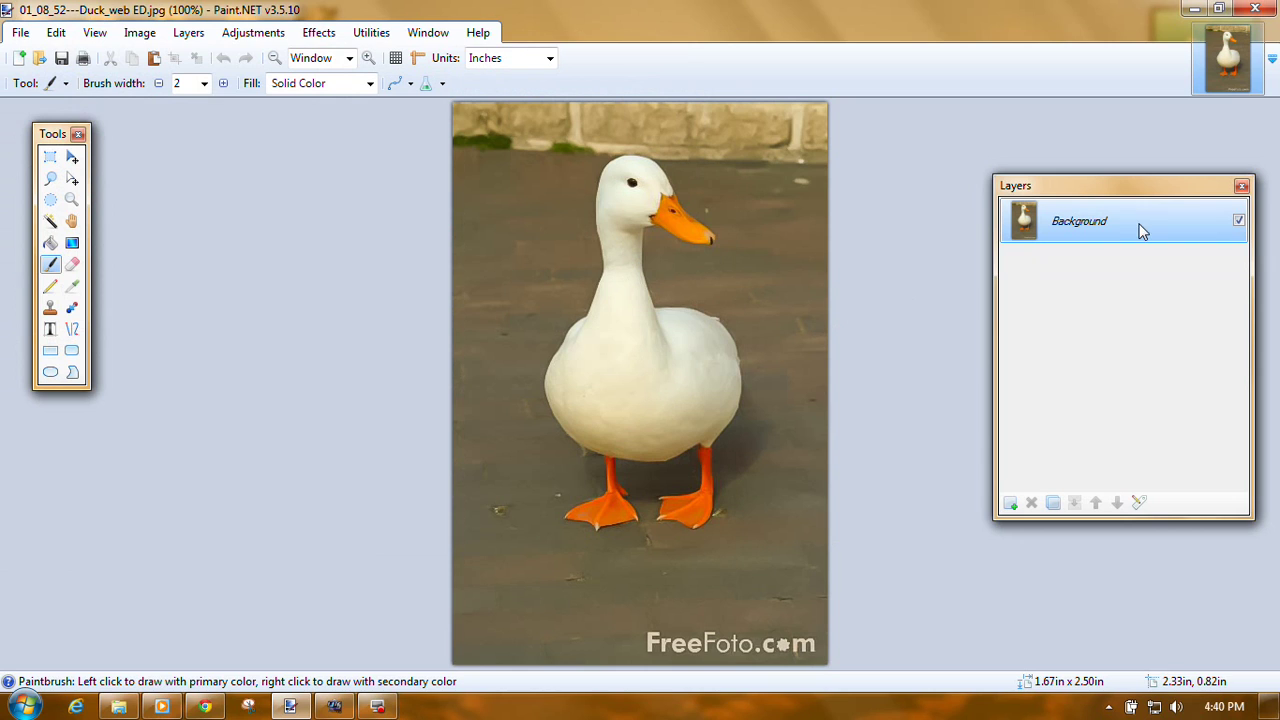
Step: Move the Layers panel up and left, and check the open-images list without changing it
drag(1134, 190, 1067, 152)
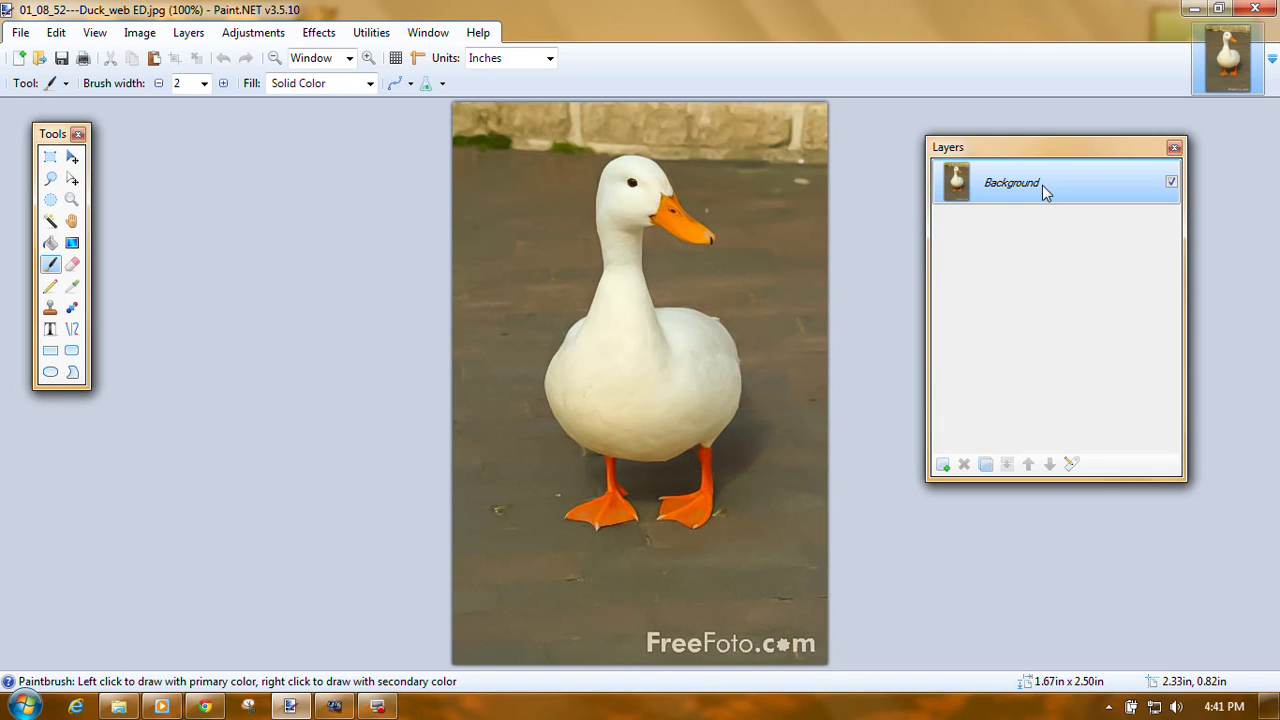
mouse_move(1234, 44)
click(1273, 62)
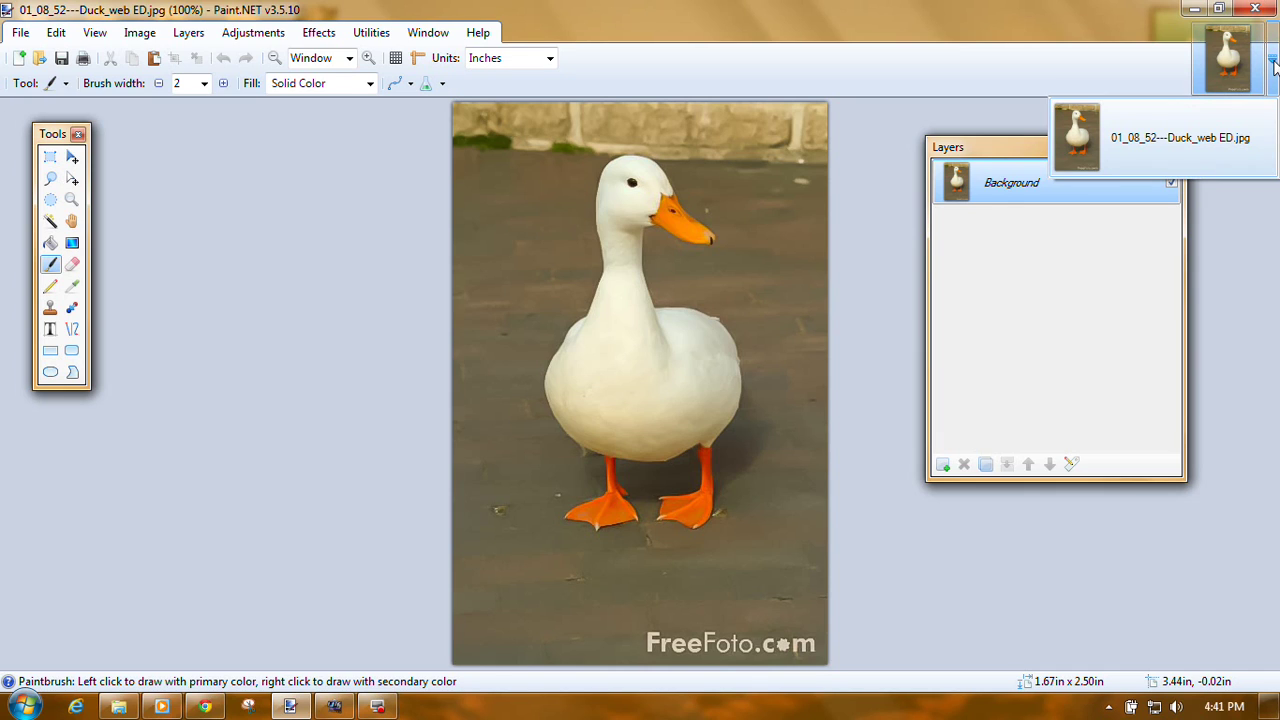
click(1273, 62)
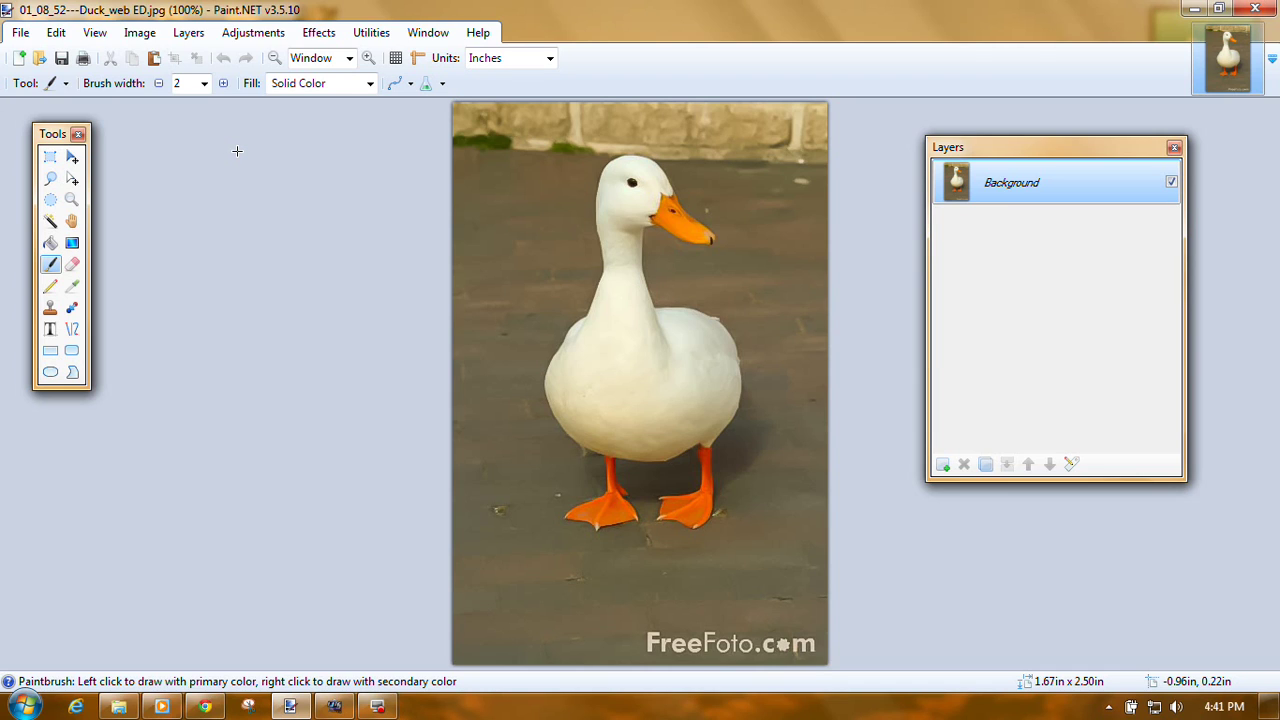
Step: Open Layers > Rotate / Zoom and move its dialog aside to reveal the duck
click(141, 34)
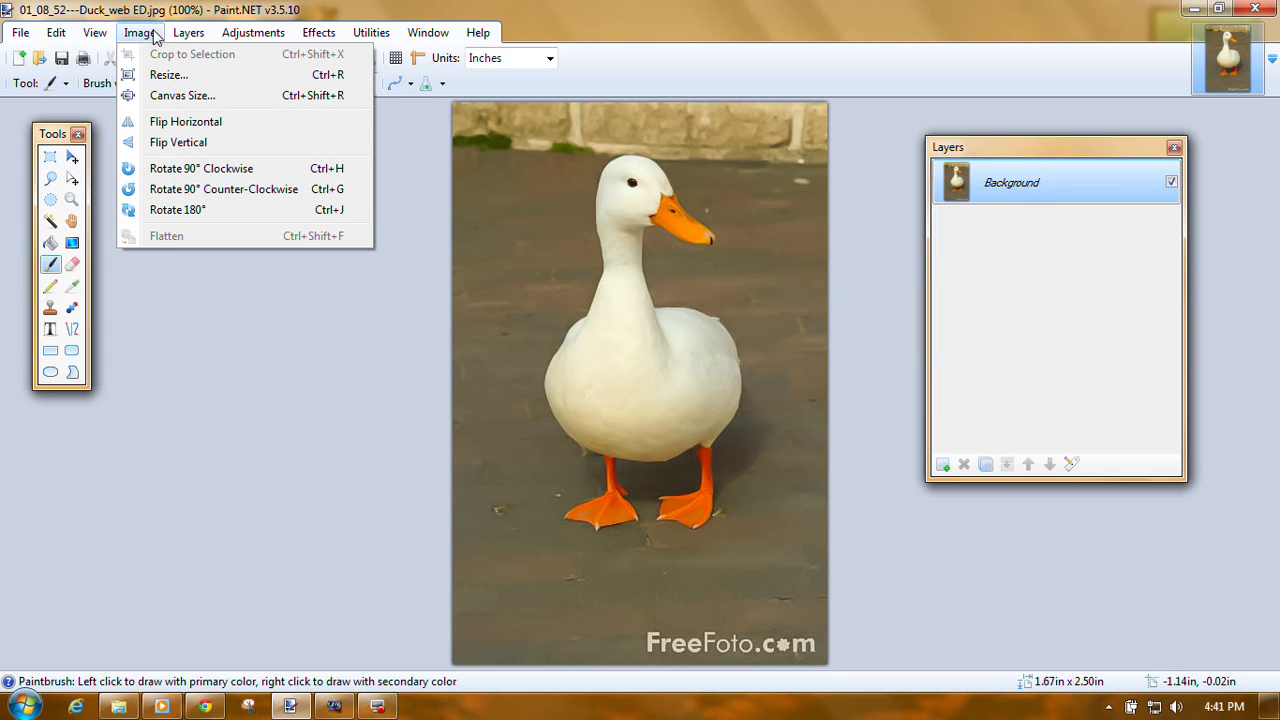
mouse_move(191, 37)
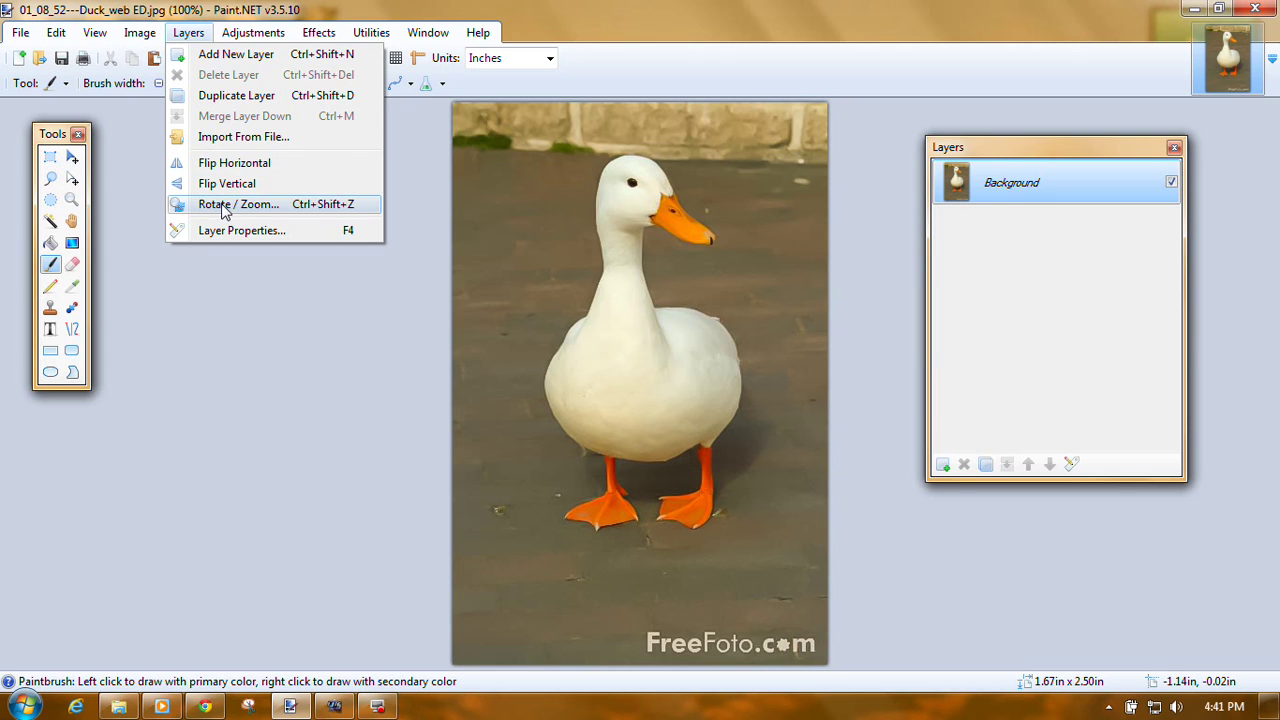
click(223, 205)
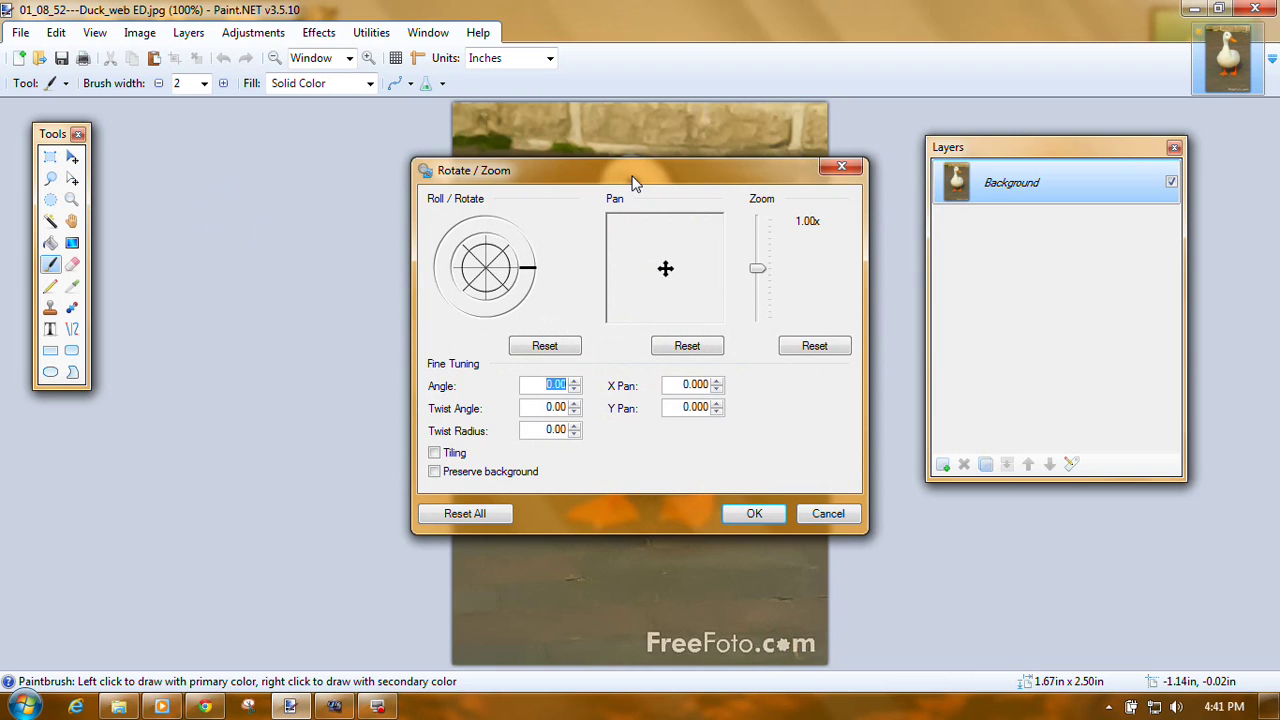
drag(637, 181, 364, 168)
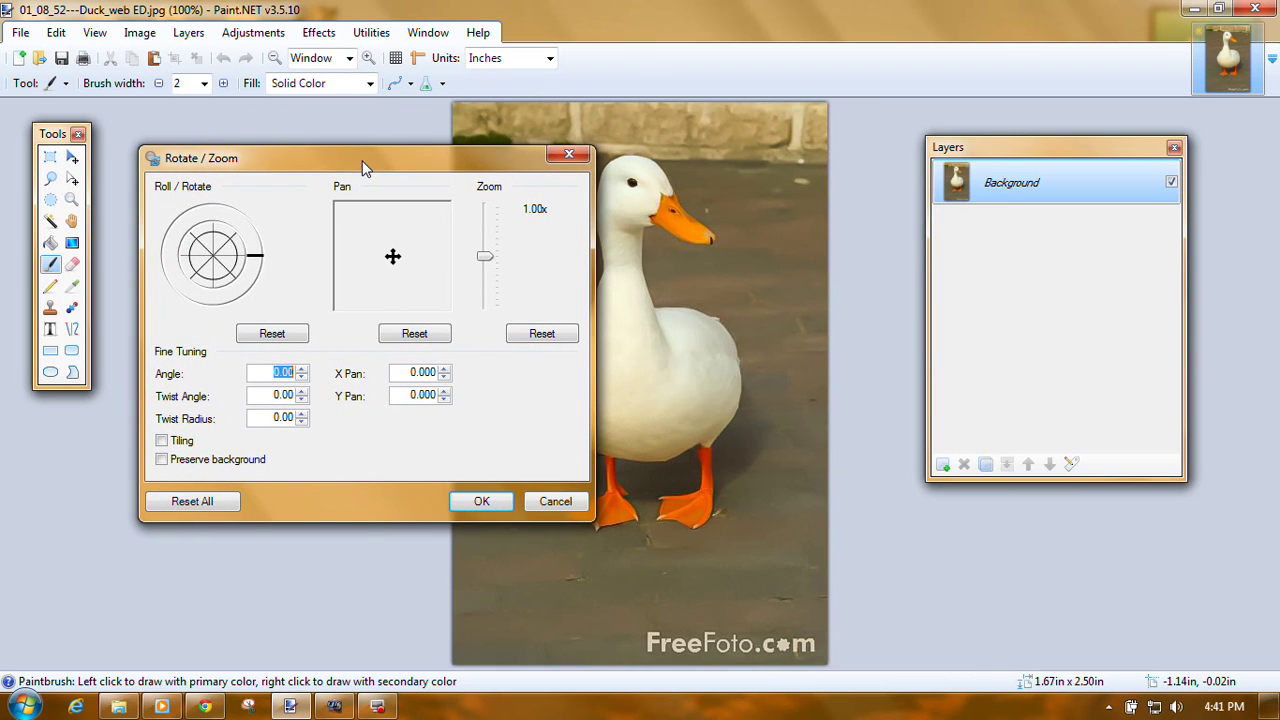
click(725, 120)
Step: Preview the duck at 2.11x zoom, shift the pan, then reset pan to 0.000
drag(491, 261, 491, 249)
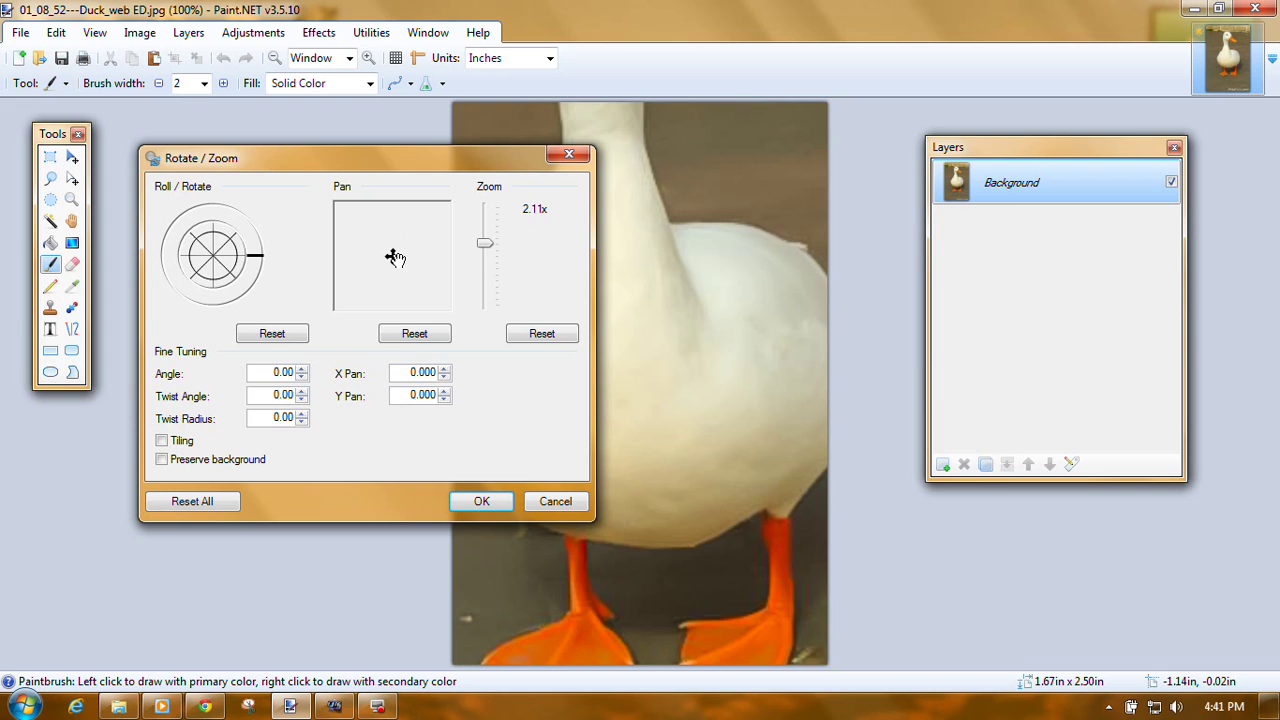
click(393, 259)
drag(393, 259, 393, 297)
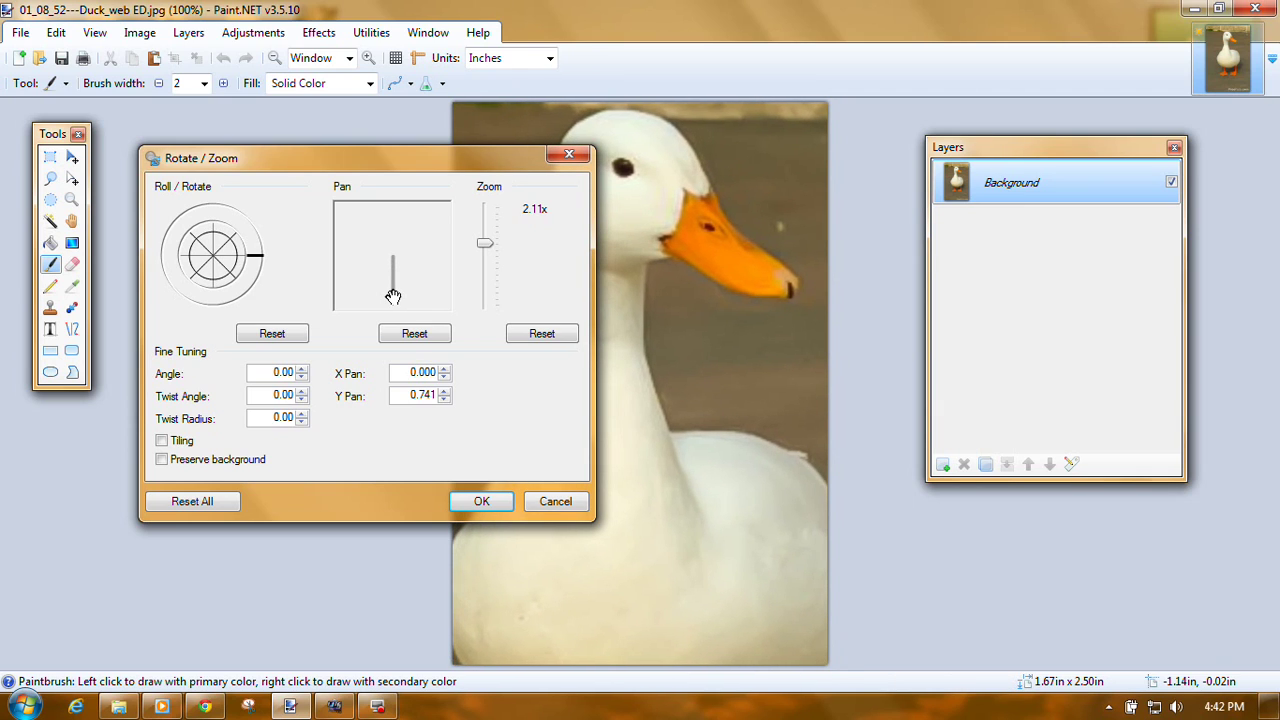
click(416, 334)
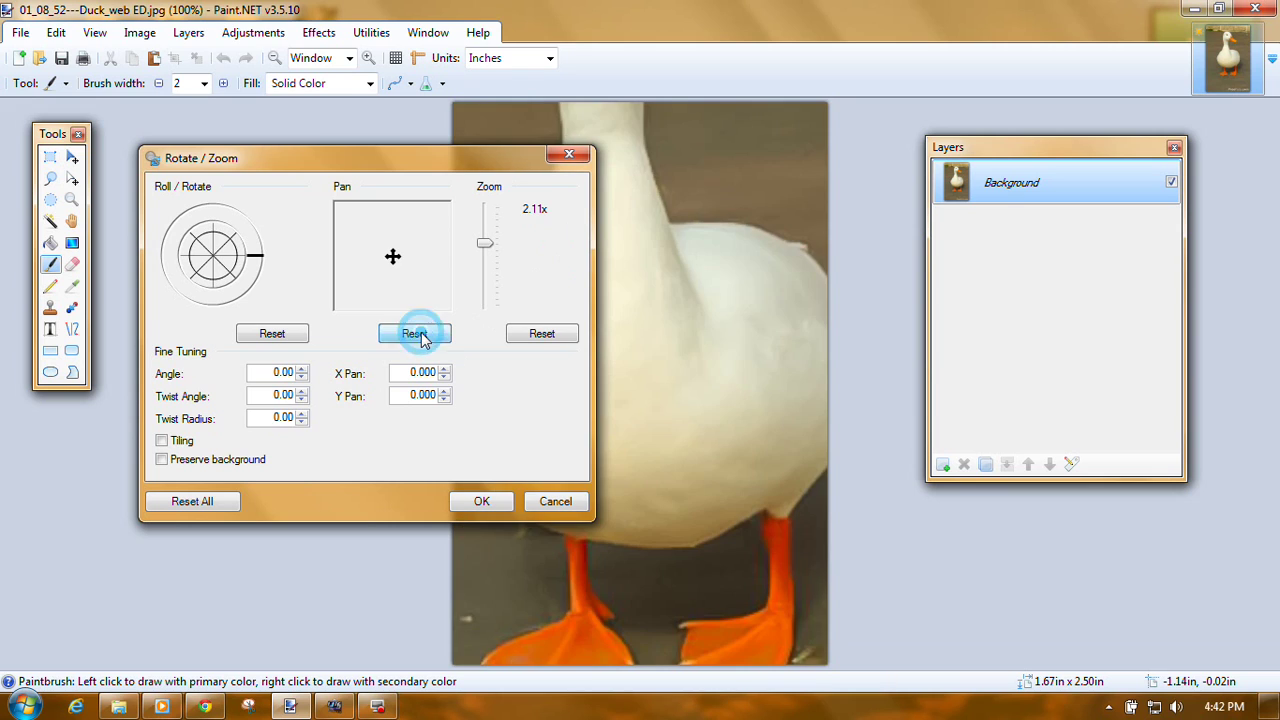
Step: Reset the zoom to 1.00x and try a twist, then clear it back to zero
click(536, 336)
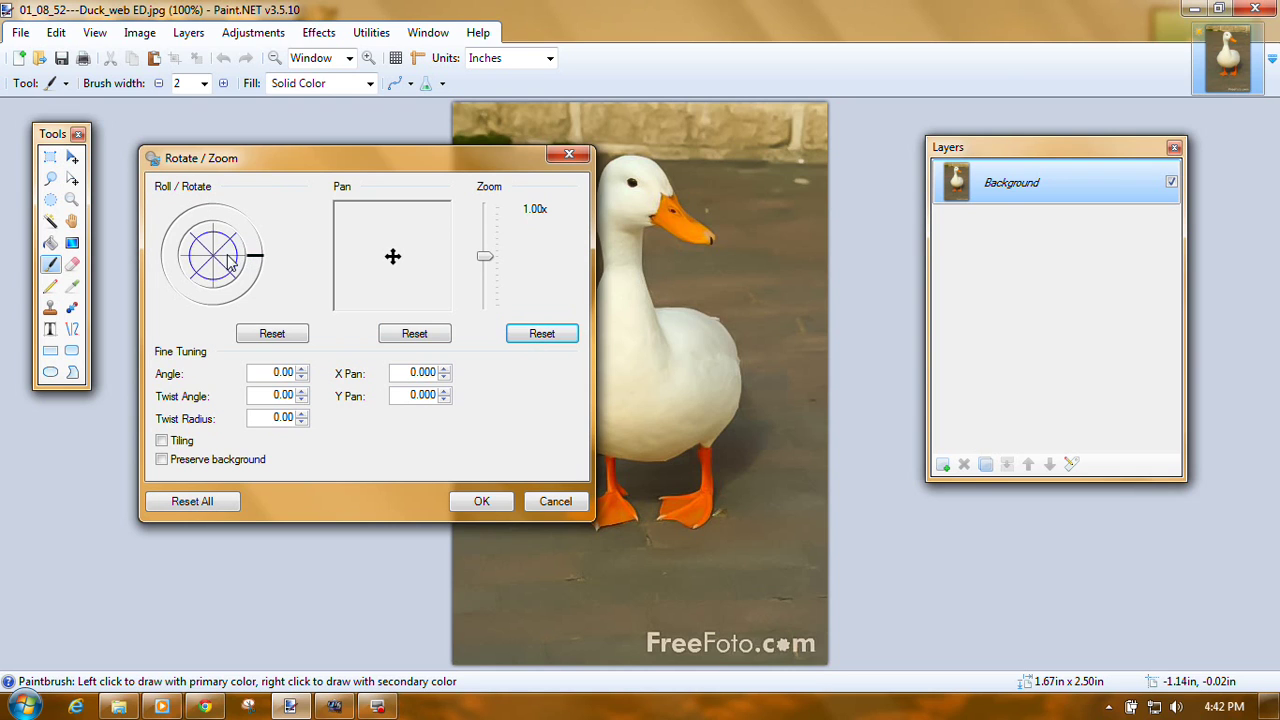
mouse_move(226, 262)
mouse_down()
mouse_move(224, 275)
mouse_move(222, 250)
mouse_move(223, 282)
mouse_move(221, 265)
mouse_move(256, 268)
mouse_move(240, 252)
mouse_move(220, 262)
mouse_up()
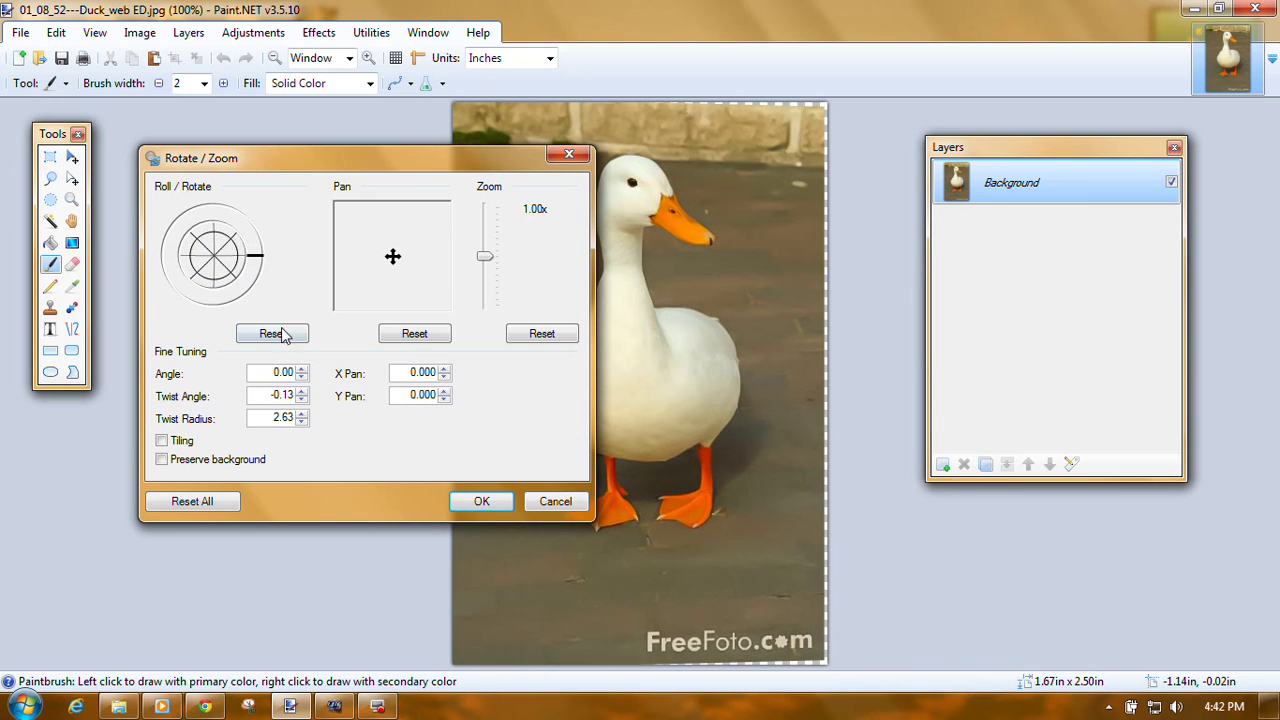
click(280, 340)
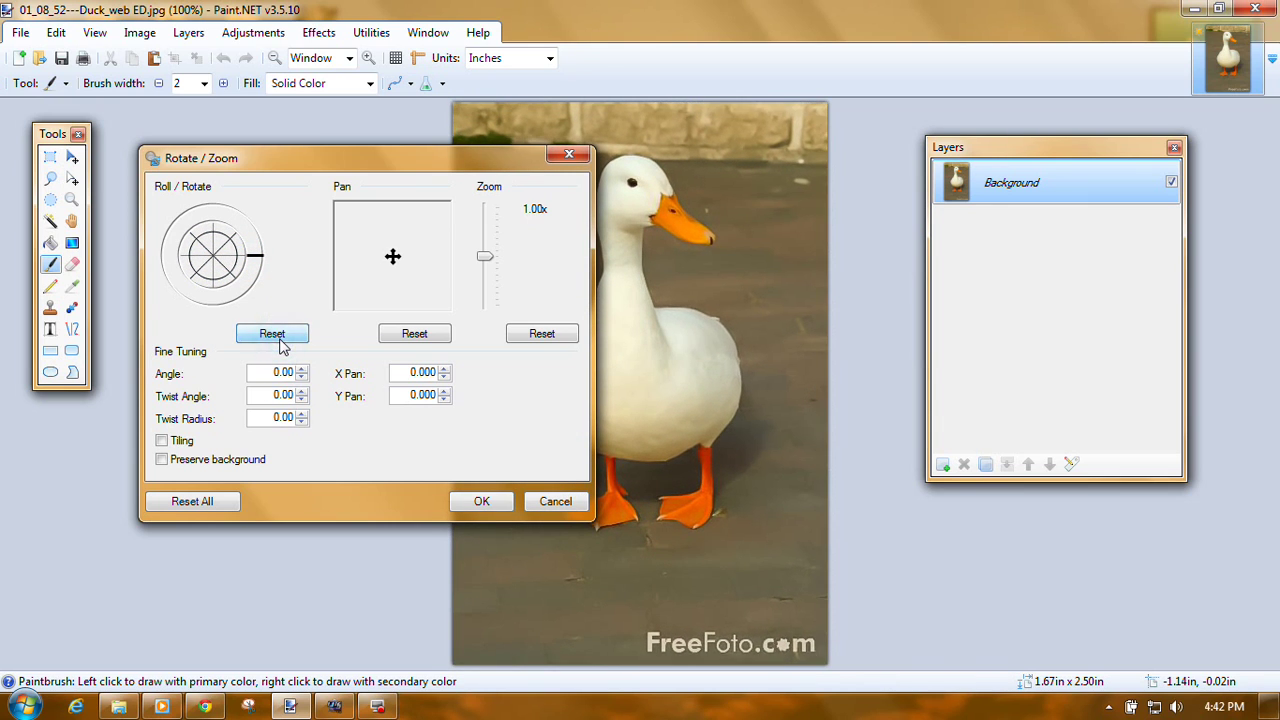
Step: Tilt the duck preview to a 4.76 degree angle and move the dialog aside to view it
click(258, 262)
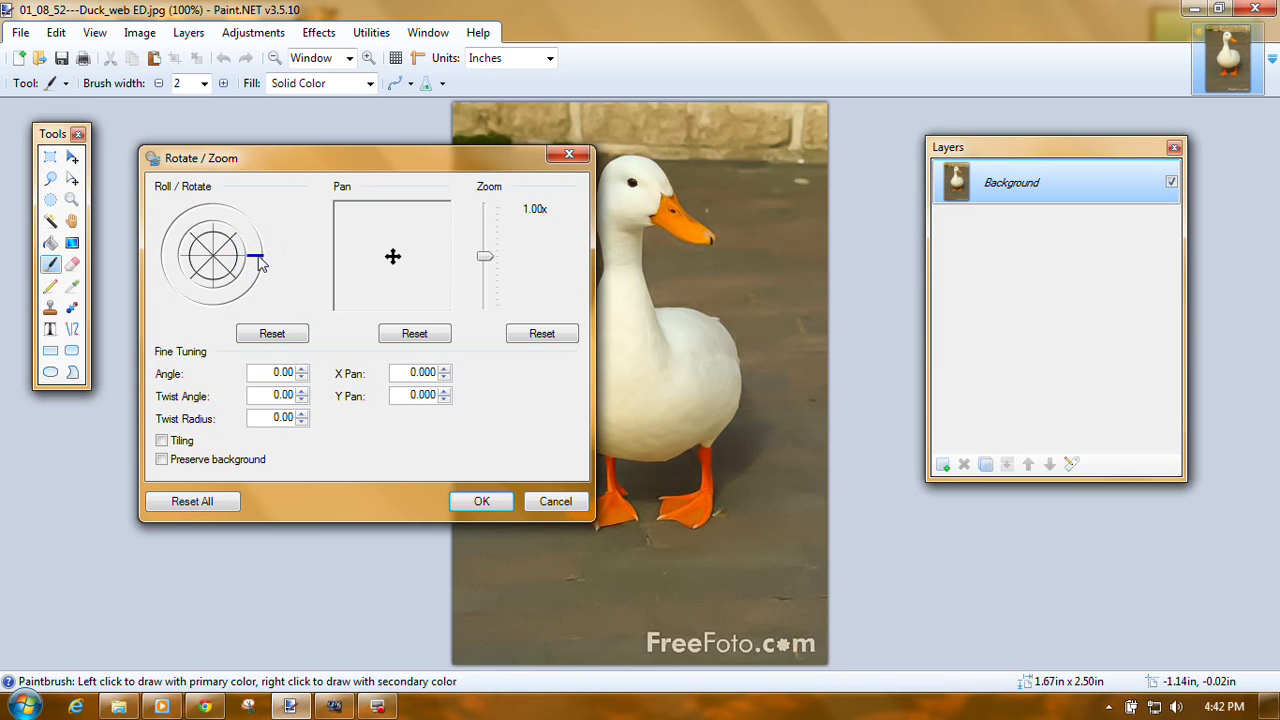
drag(258, 262, 256, 275)
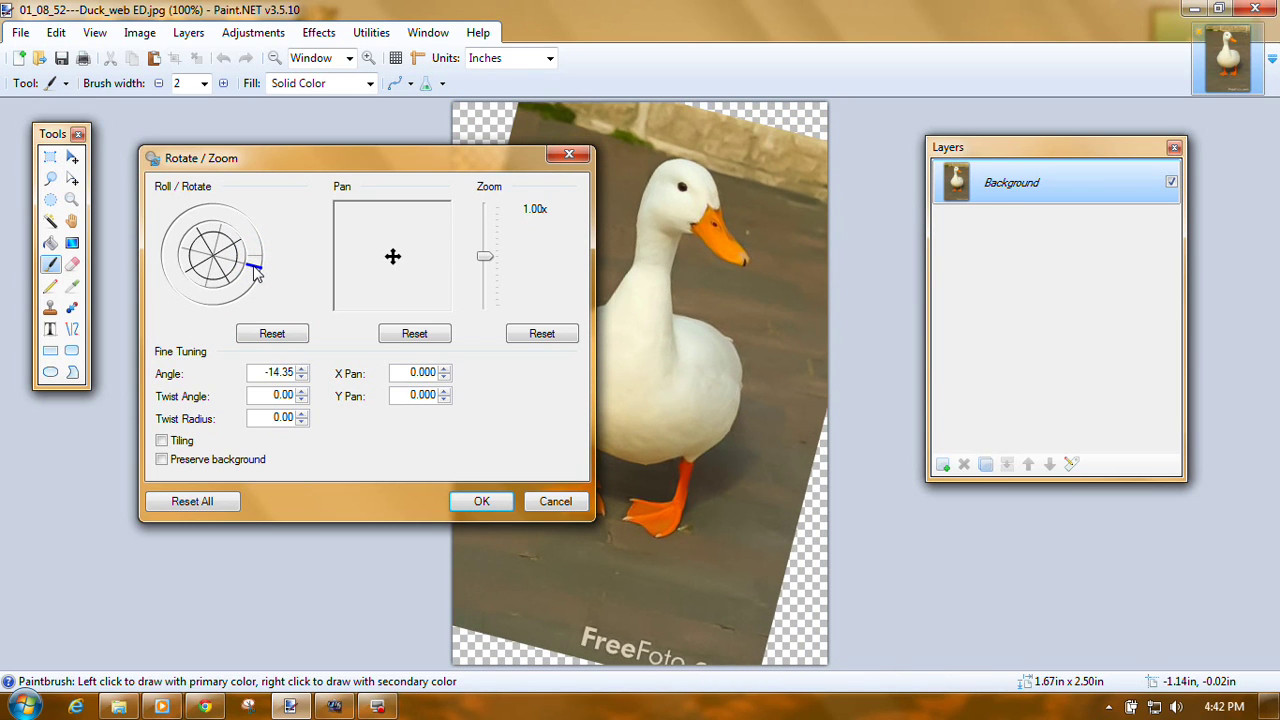
drag(256, 275, 260, 257)
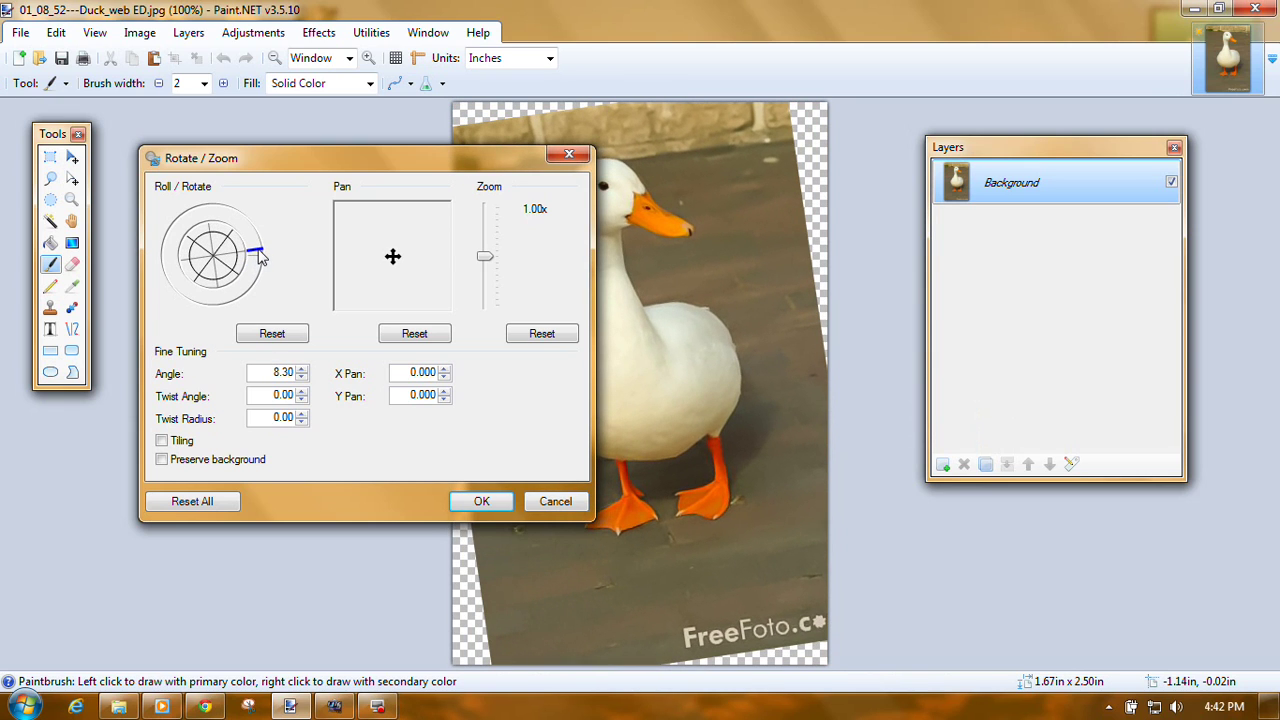
drag(258, 256, 260, 259)
drag(356, 160, 233, 158)
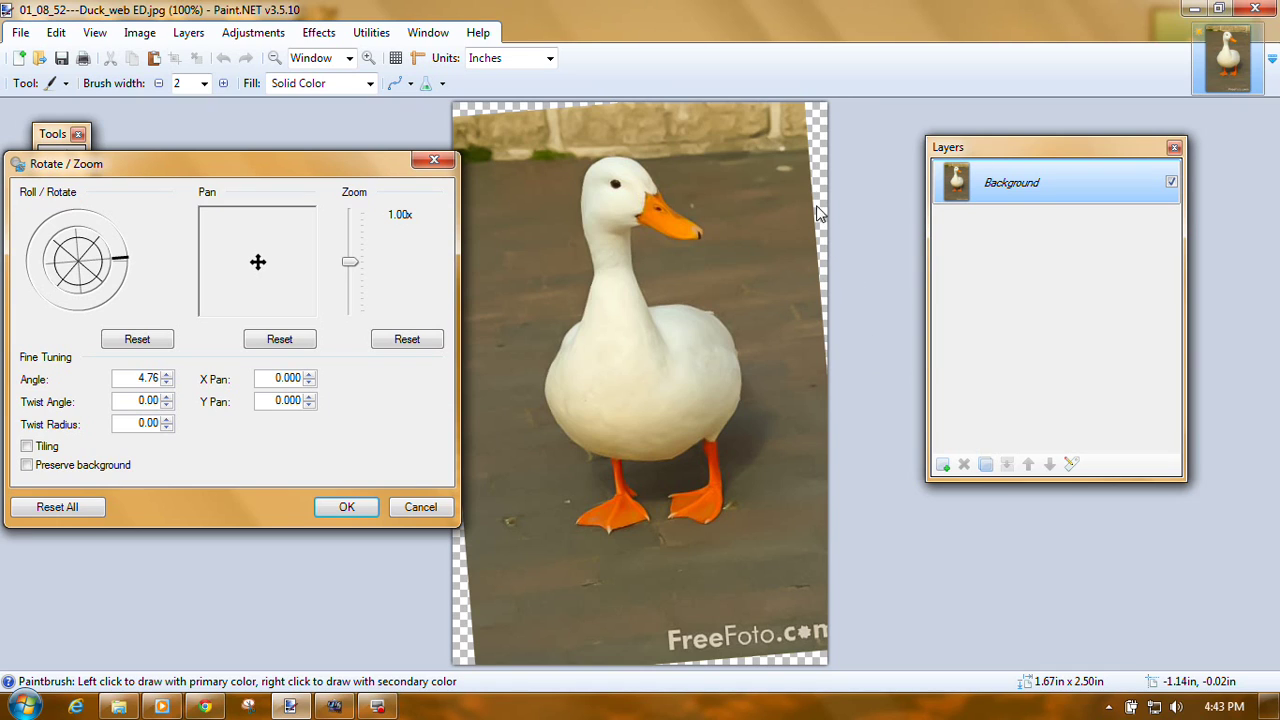
click(420, 506)
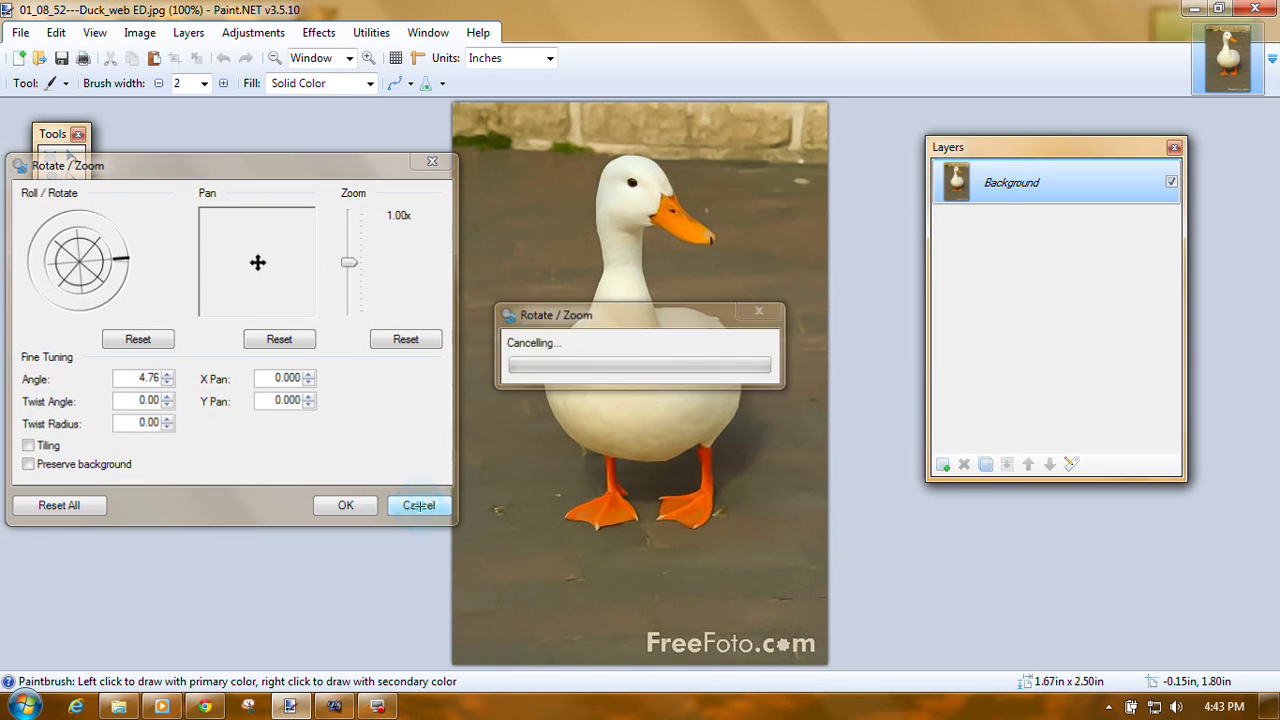
click(142, 35)
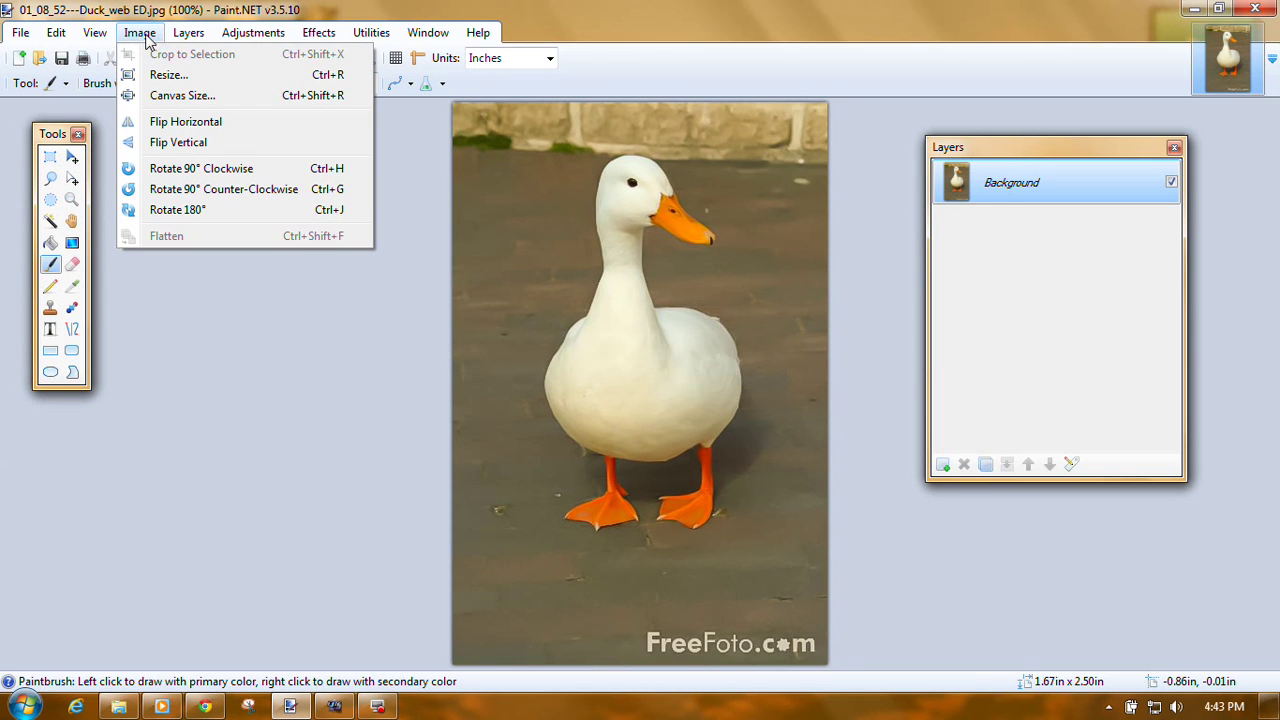
click(176, 95)
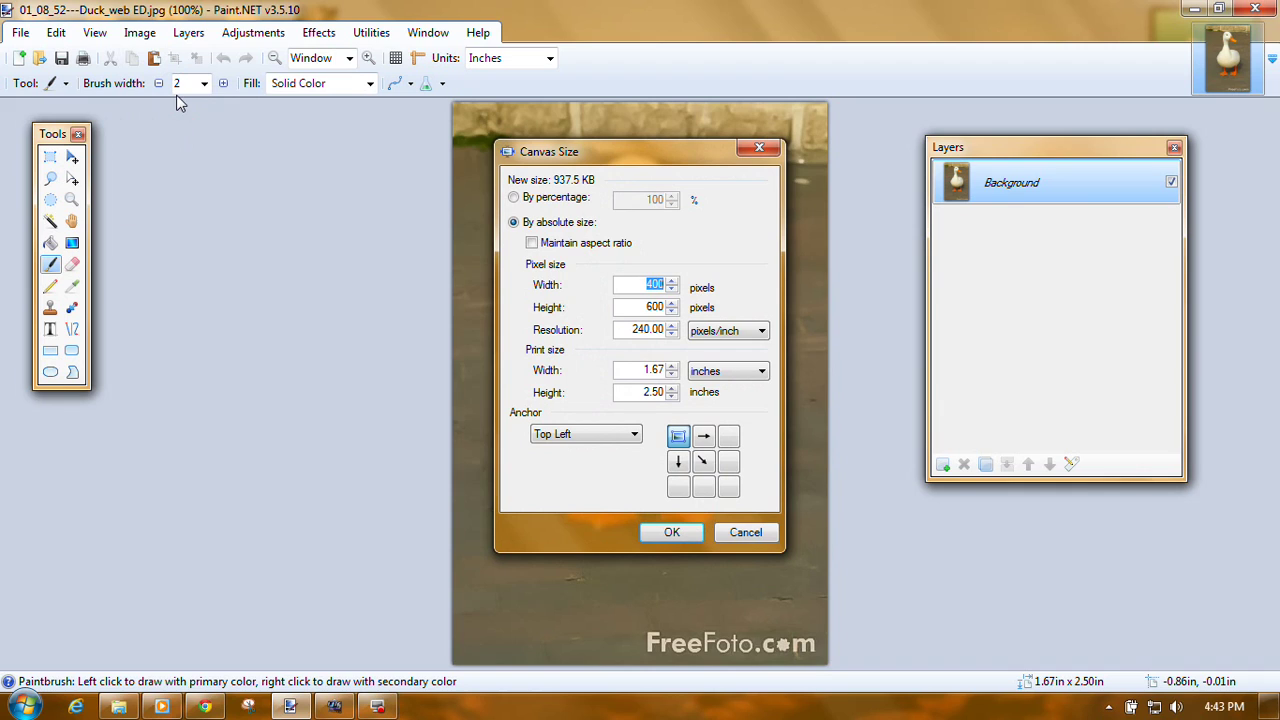
click(514, 198)
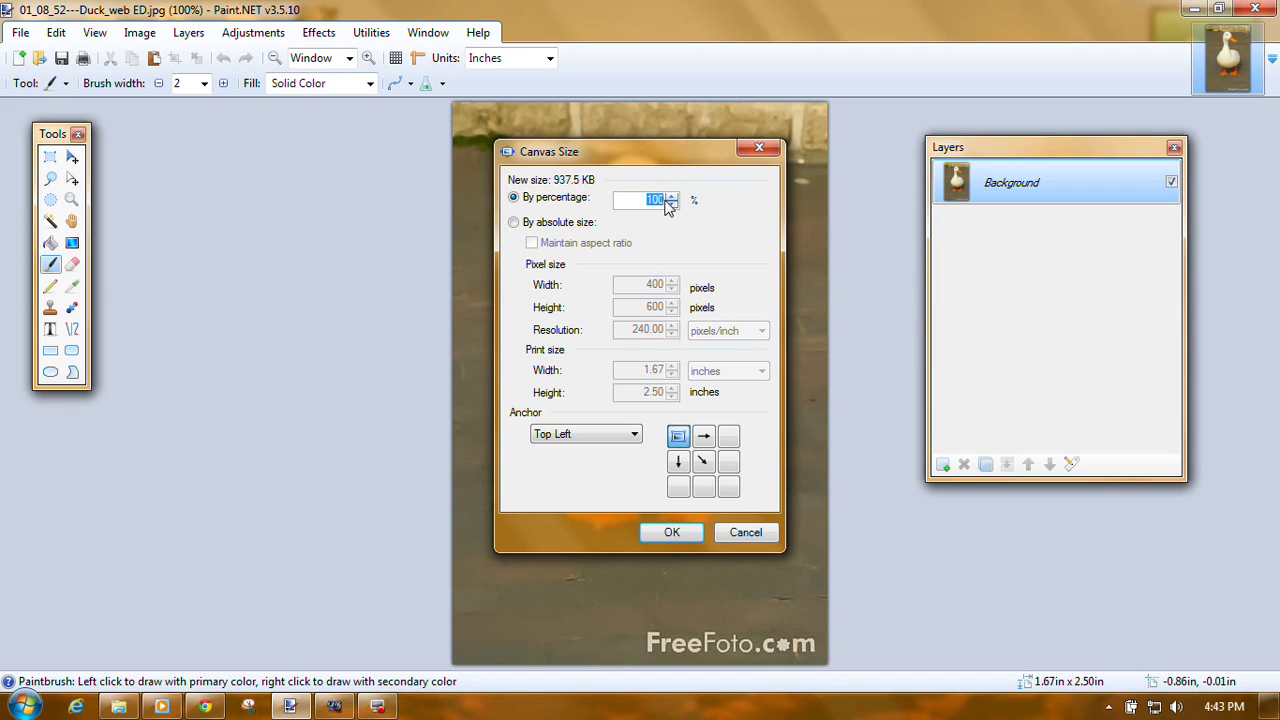
click(668, 197)
drag(665, 200, 656, 203)
text(2)
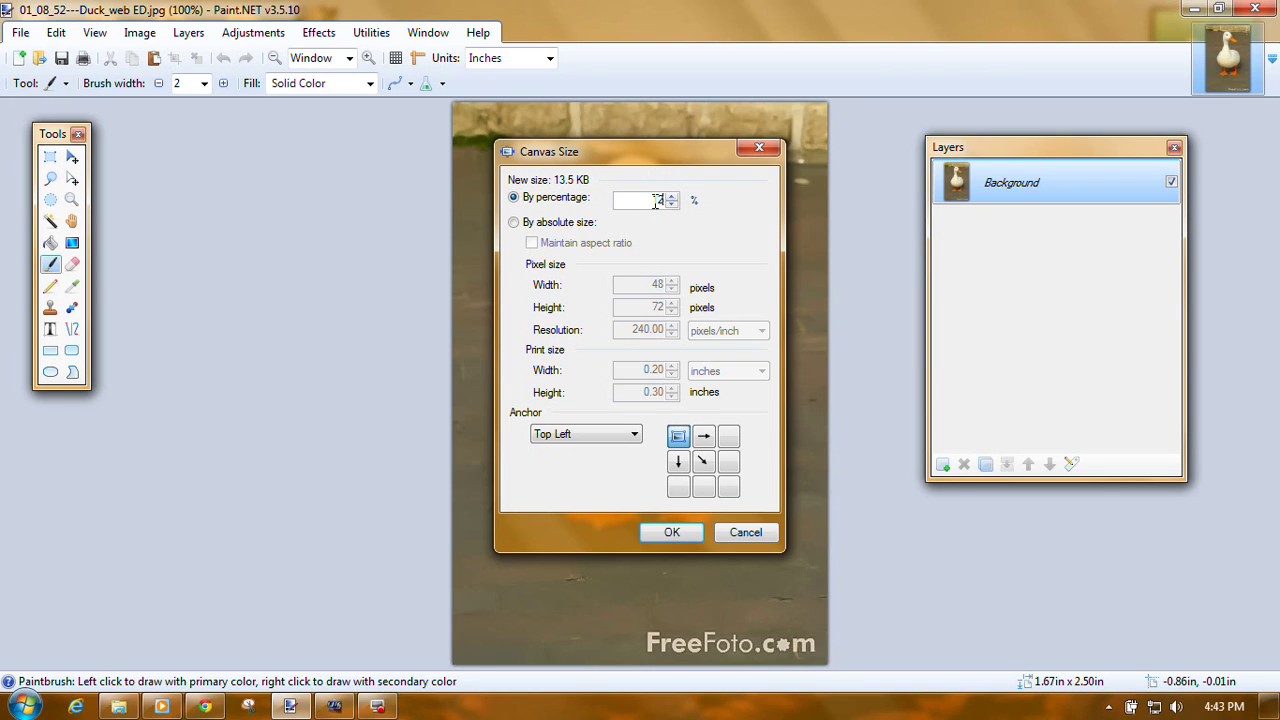
text(0)
click(672, 532)
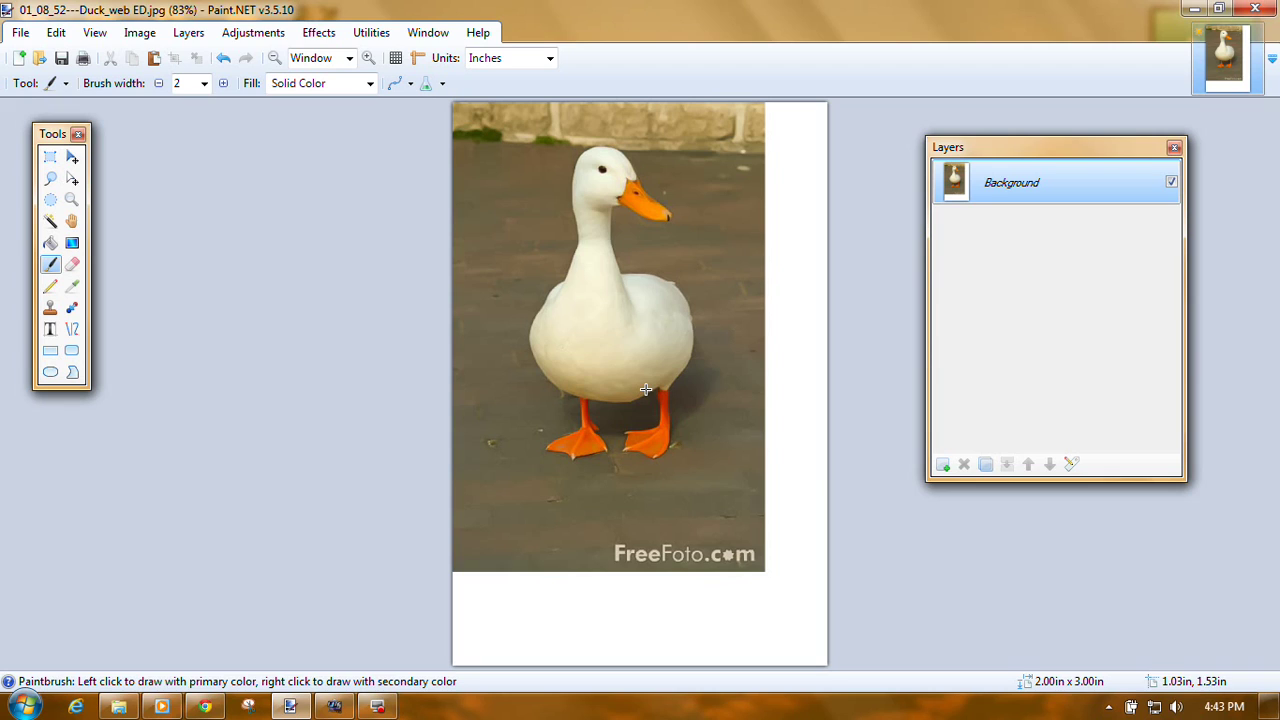
drag(591, 345, 600, 364)
click(223, 59)
click(223, 59)
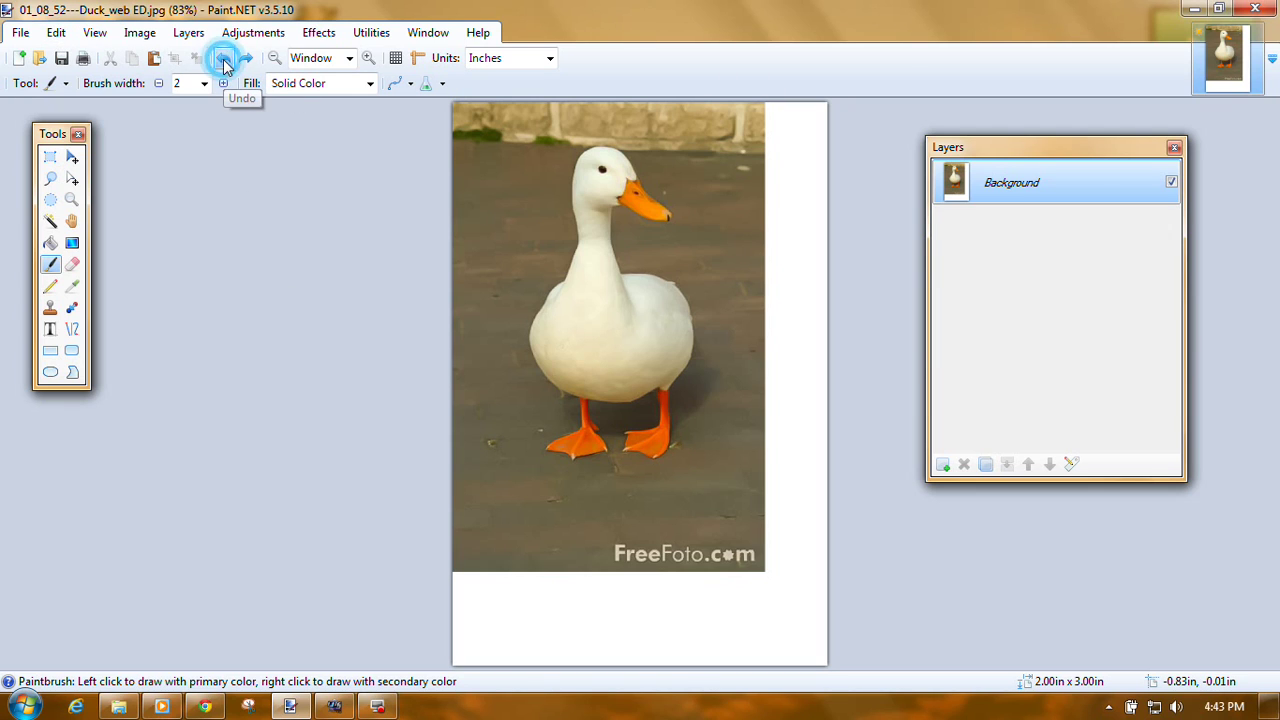
Step: Resize the canvas by percentage to 120%, anchored in the middle
click(140, 33)
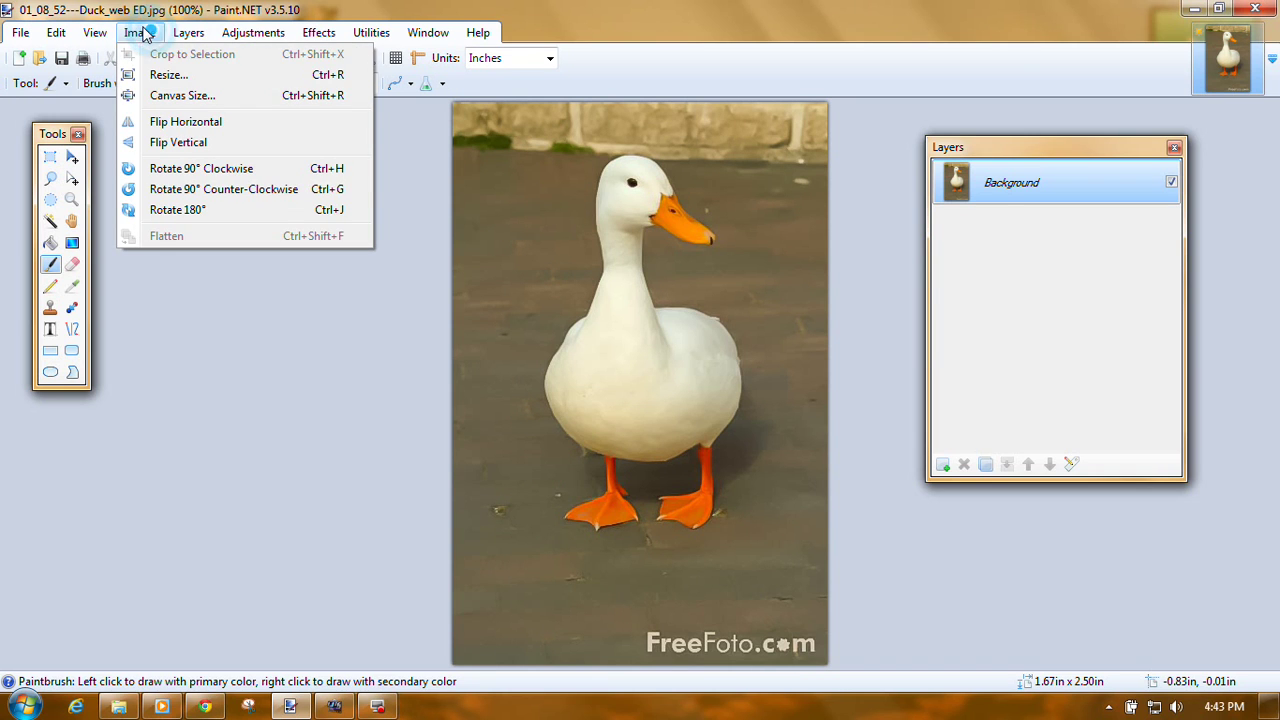
click(160, 95)
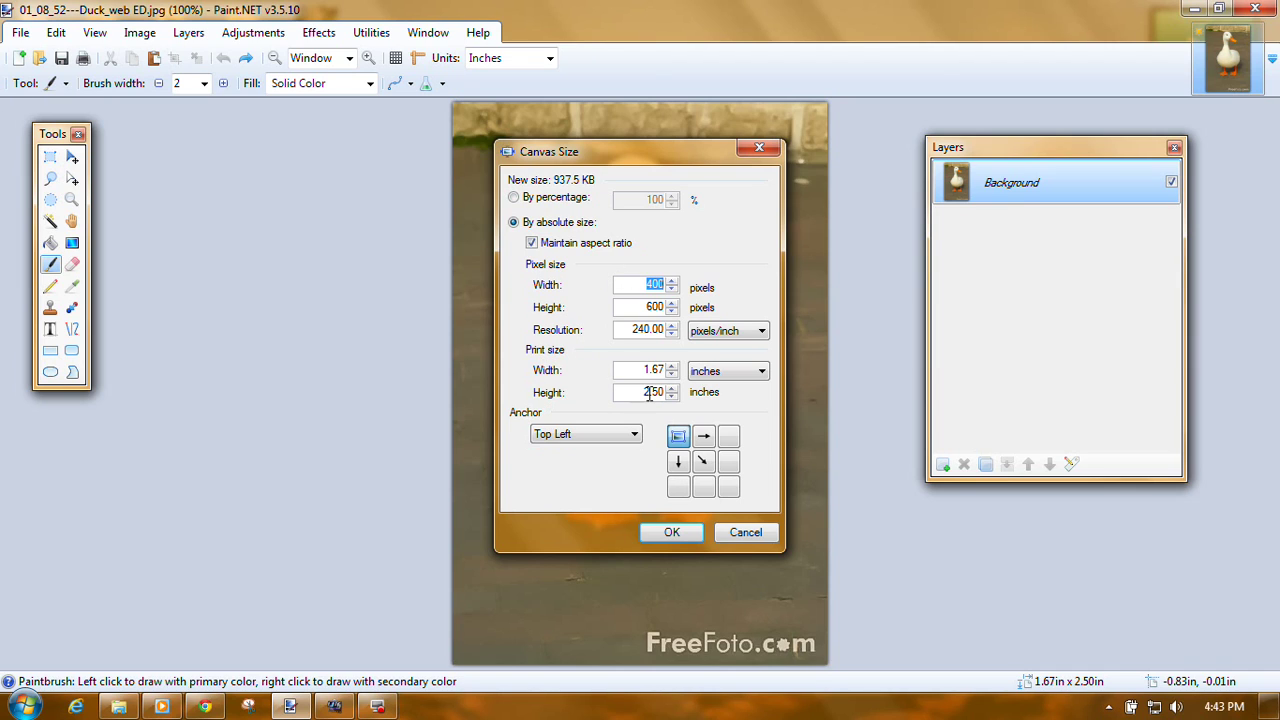
click(705, 464)
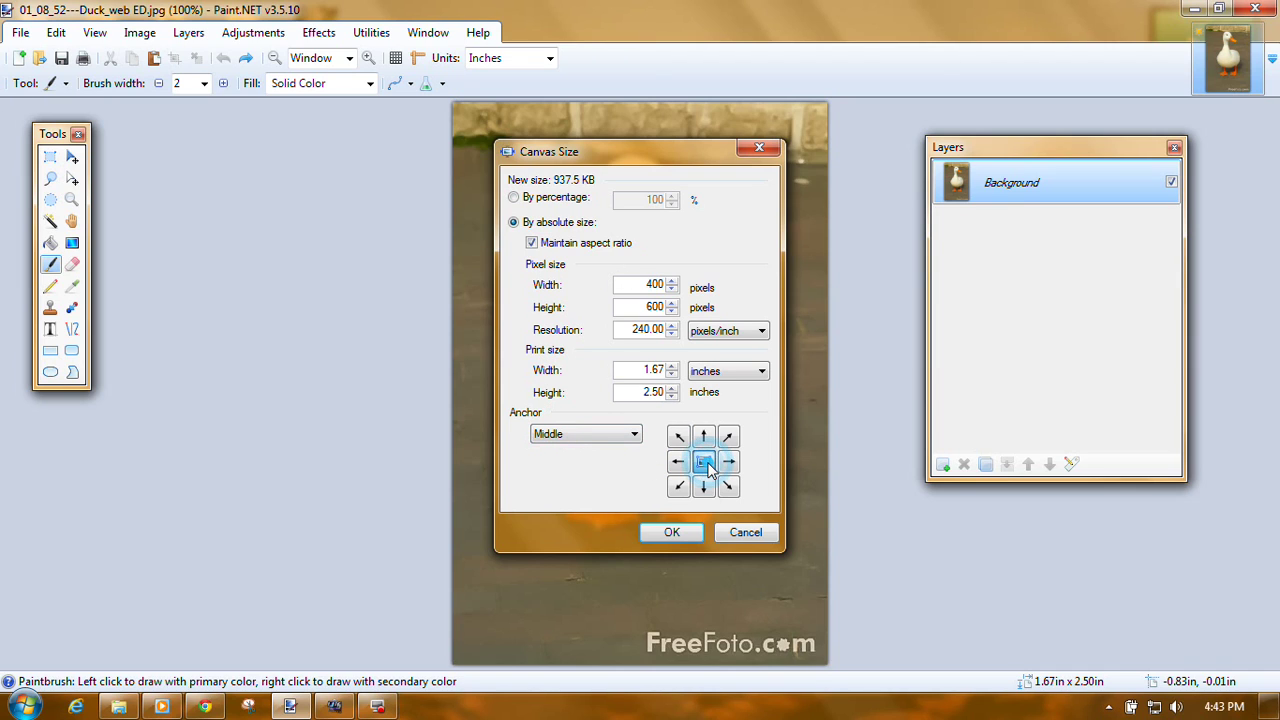
click(513, 197)
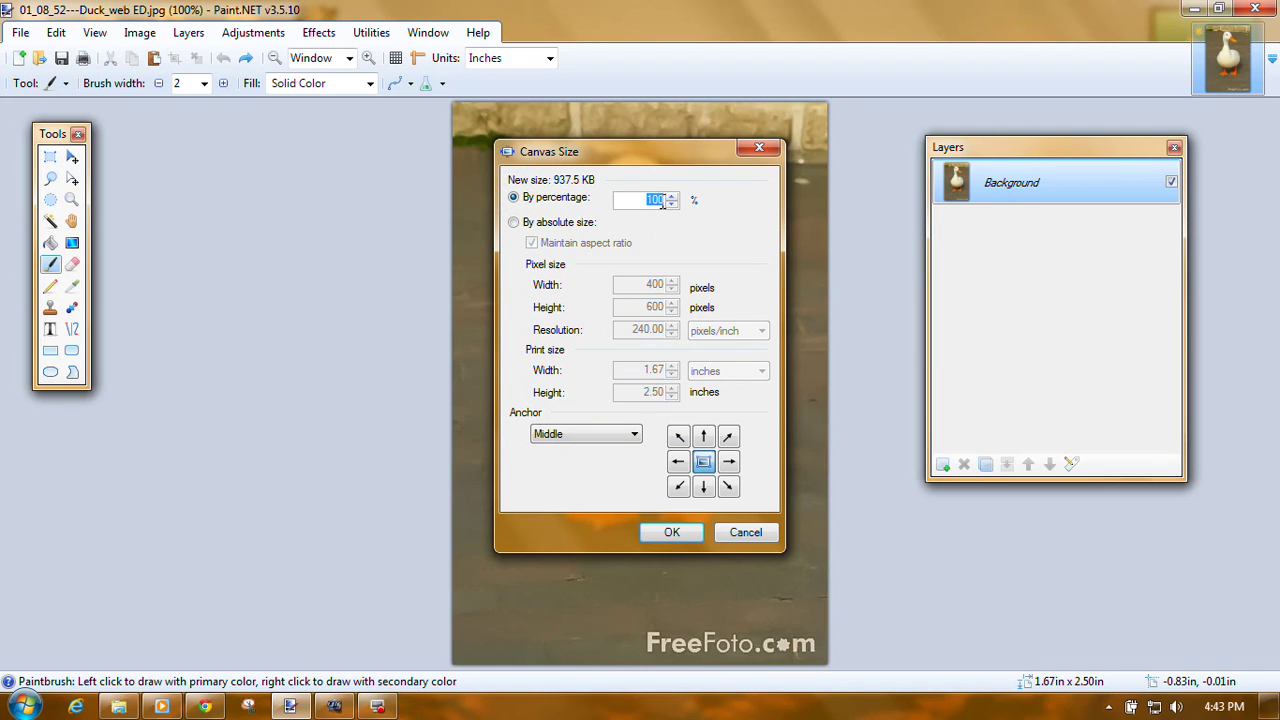
click(656, 201)
text(20)
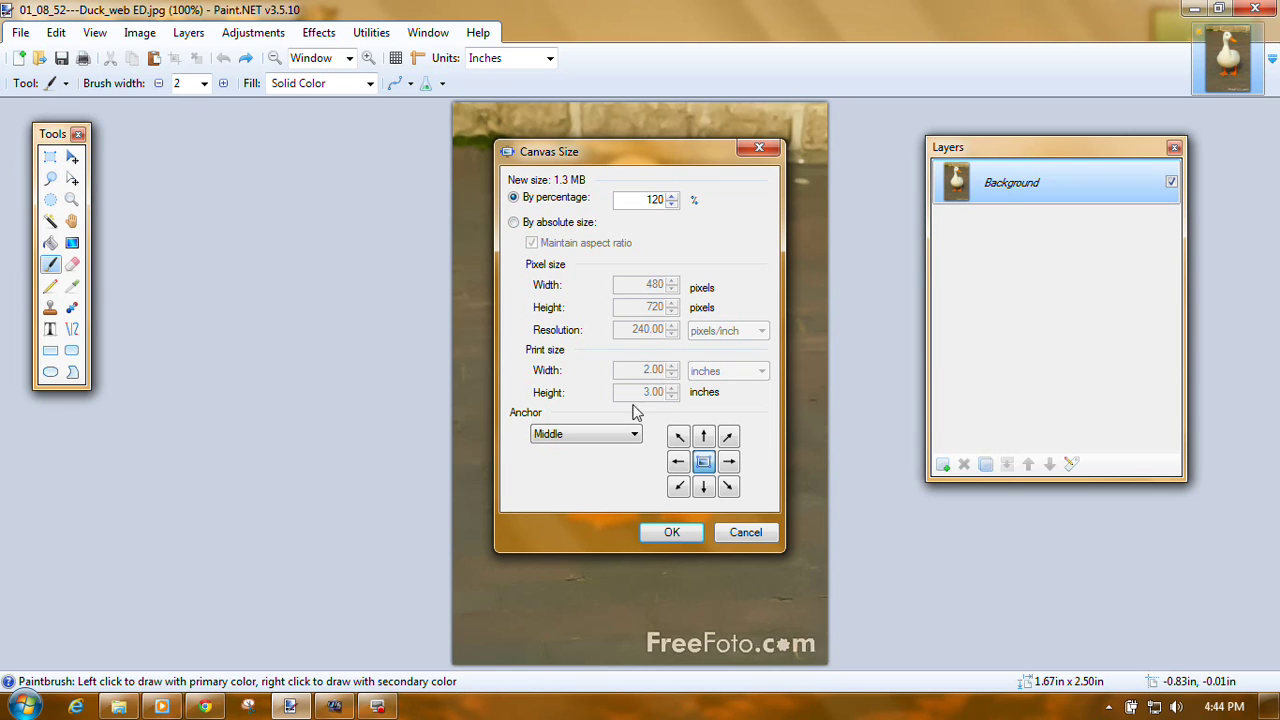
click(673, 534)
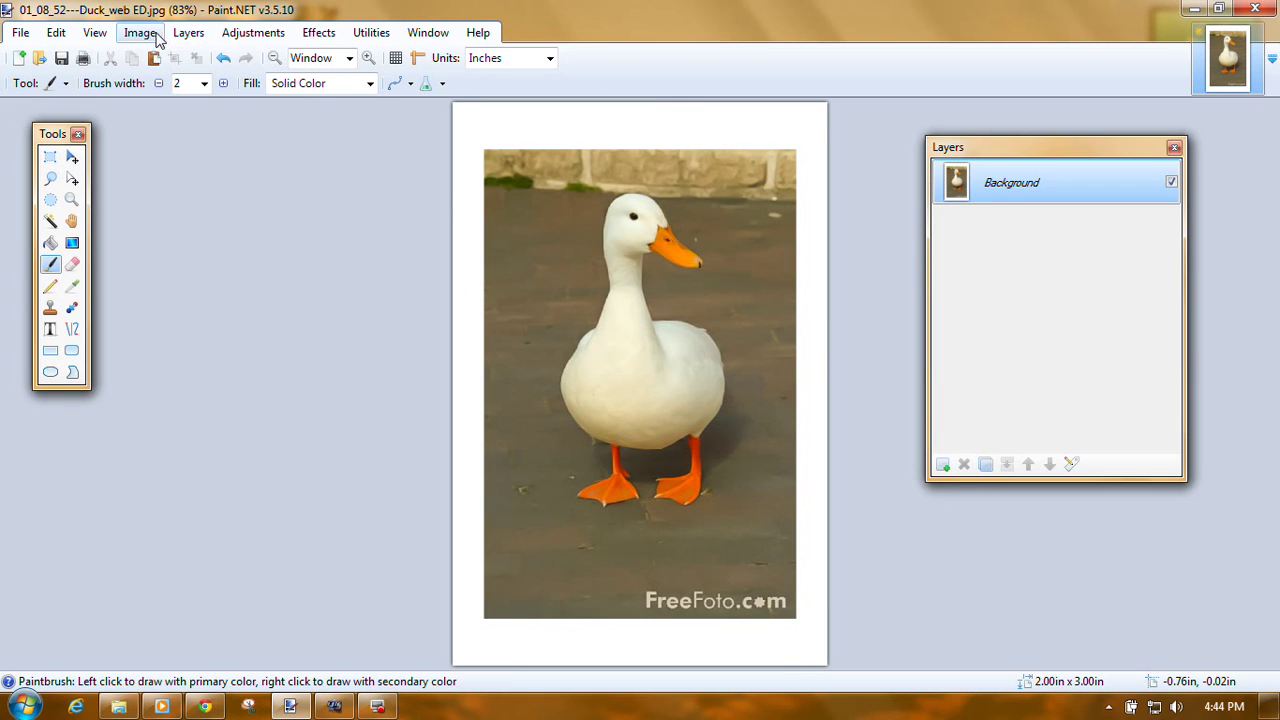
Step: Try tilts in Layers > Rotate / Zoom, reset the angle to zero and apply, then undo the last change
click(189, 36)
click(232, 204)
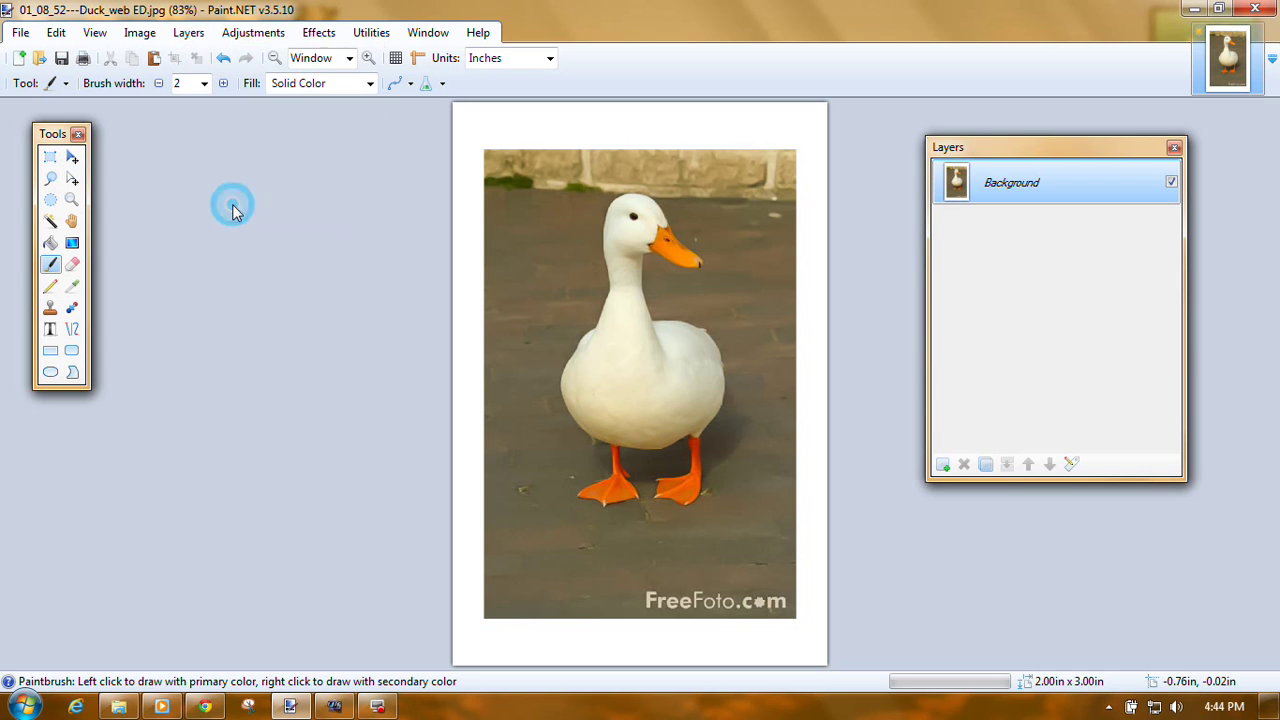
drag(612, 173, 251, 126)
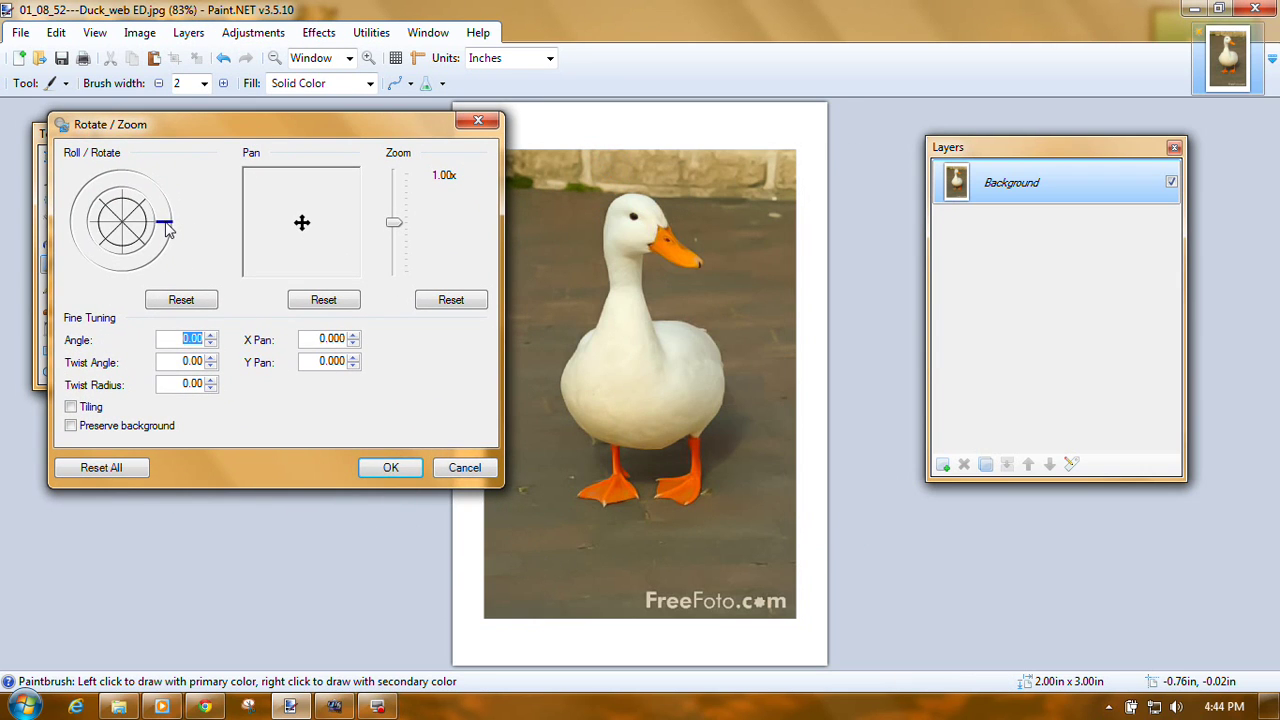
drag(166, 228, 166, 232)
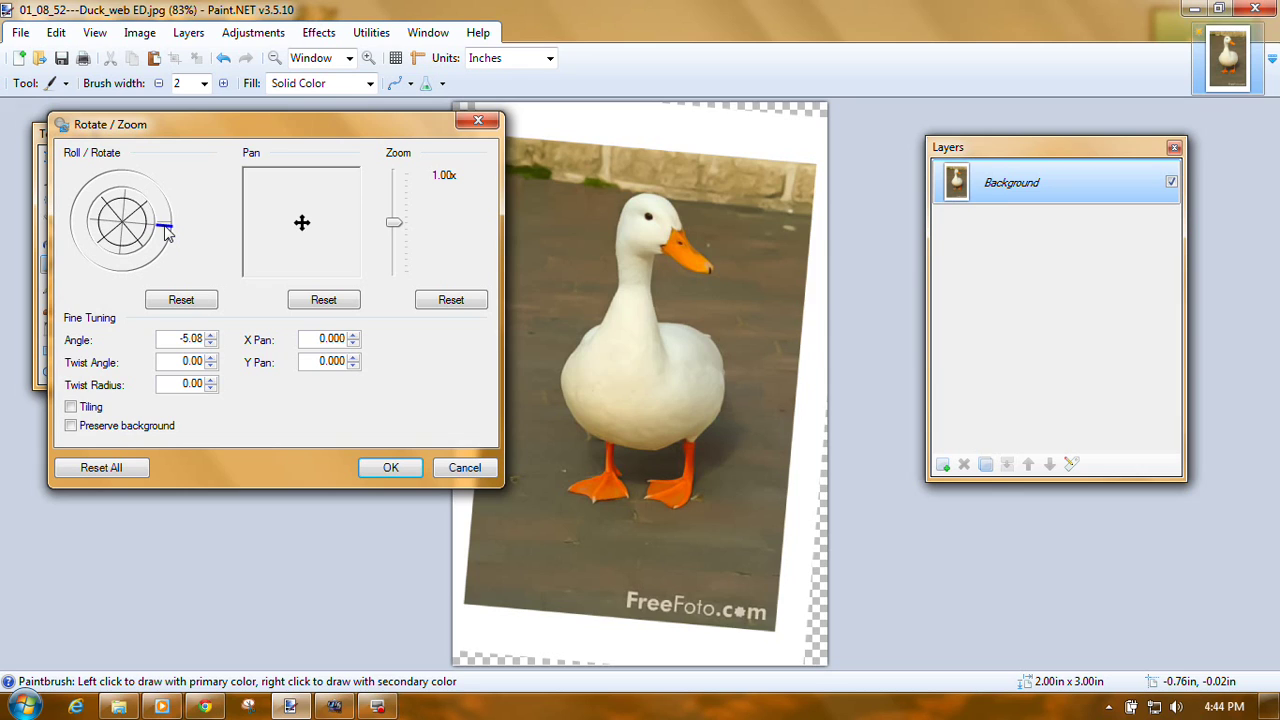
drag(166, 232, 168, 224)
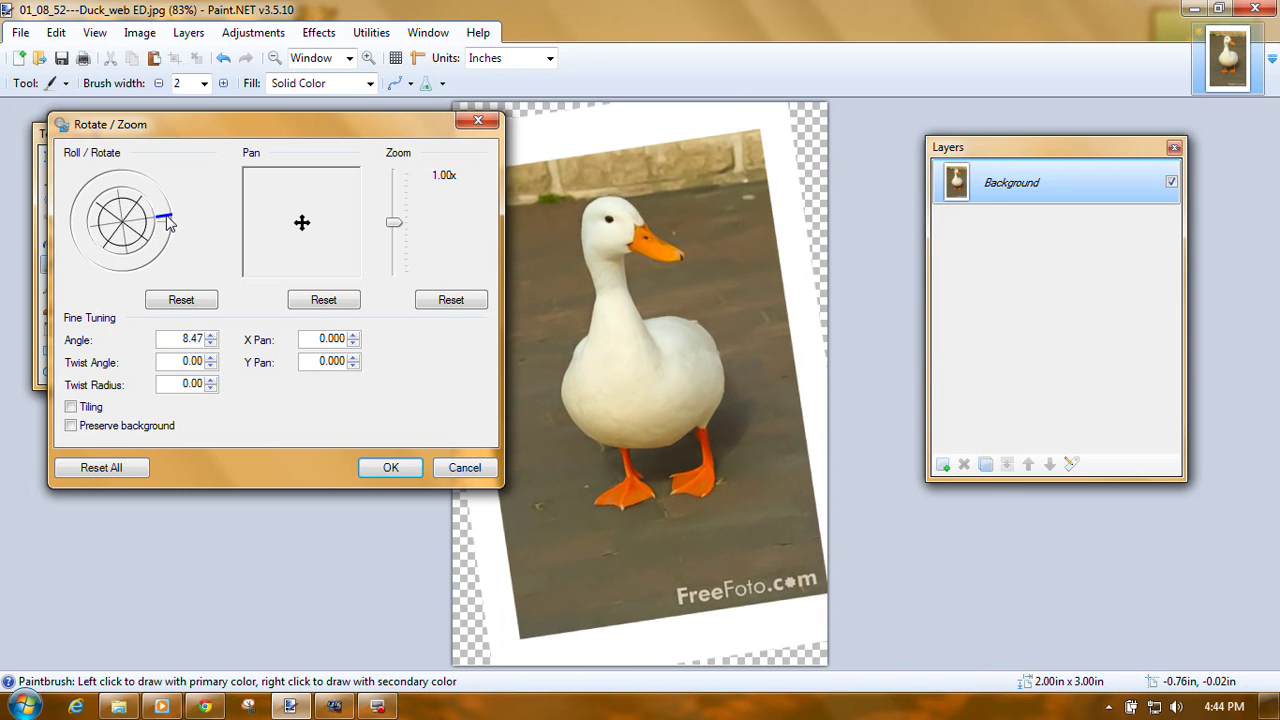
click(181, 301)
click(390, 468)
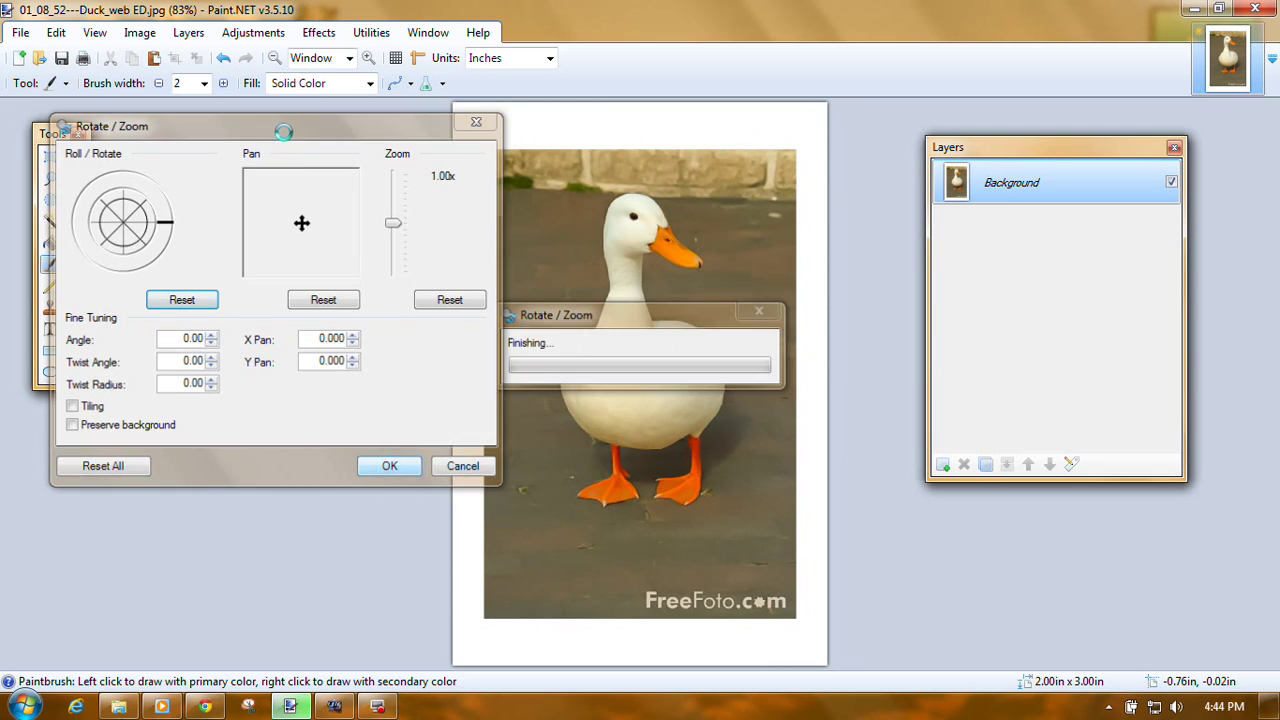
click(225, 60)
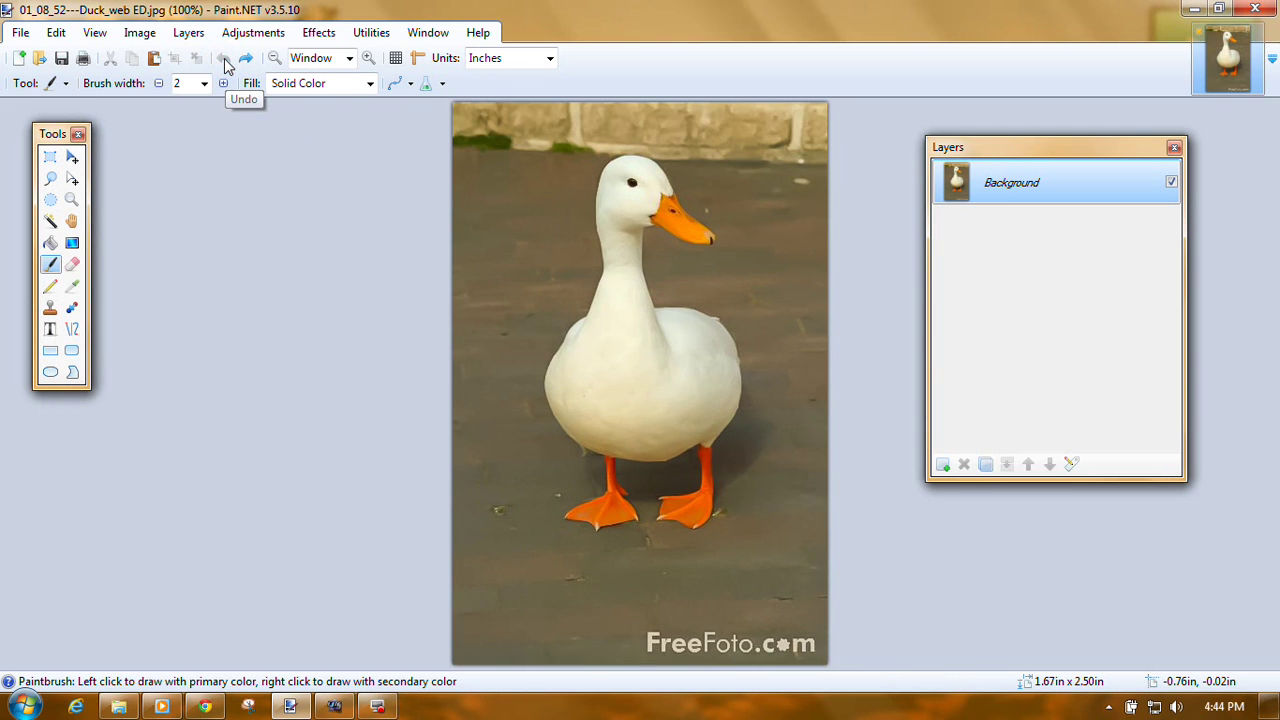
Step: Open Layers > Rotate / Zoom and move the dialog aside to see the photo
click(189, 33)
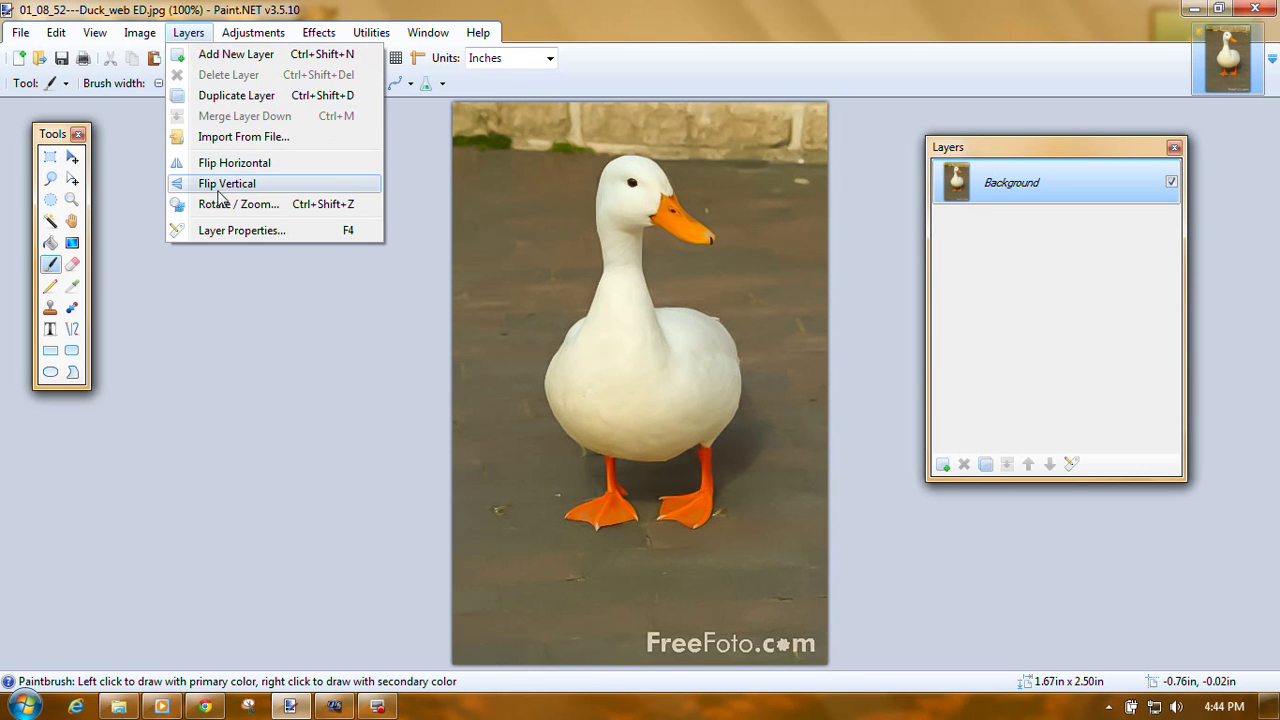
click(222, 204)
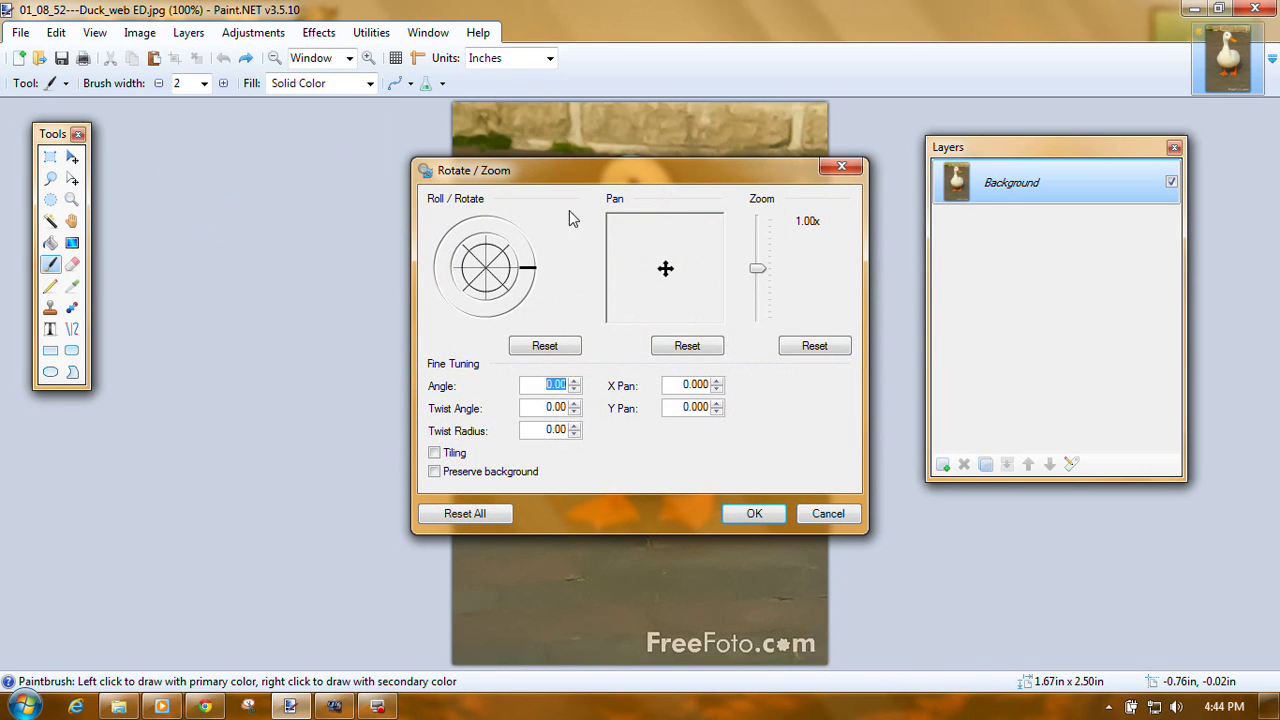
drag(585, 172, 186, 125)
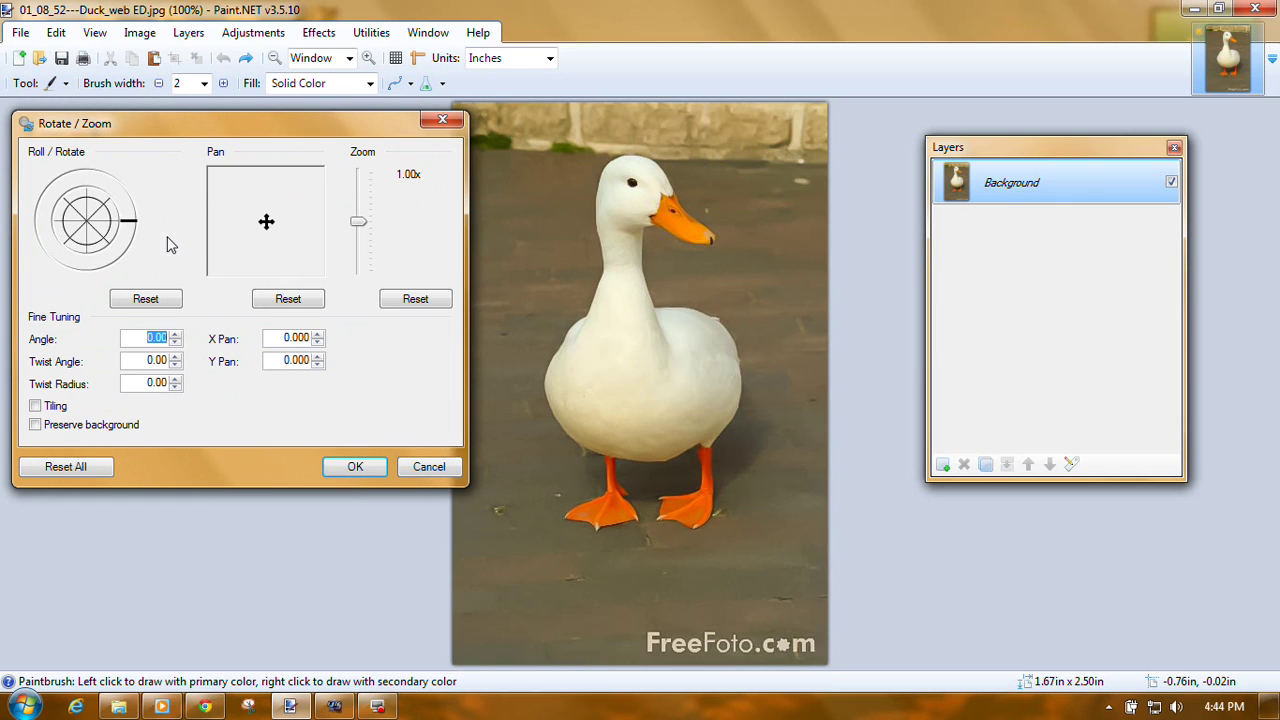
Step: Tilt the layer to about -4.76 degrees, edit the Angle value, and apply the rotation
drag(131, 226, 134, 232)
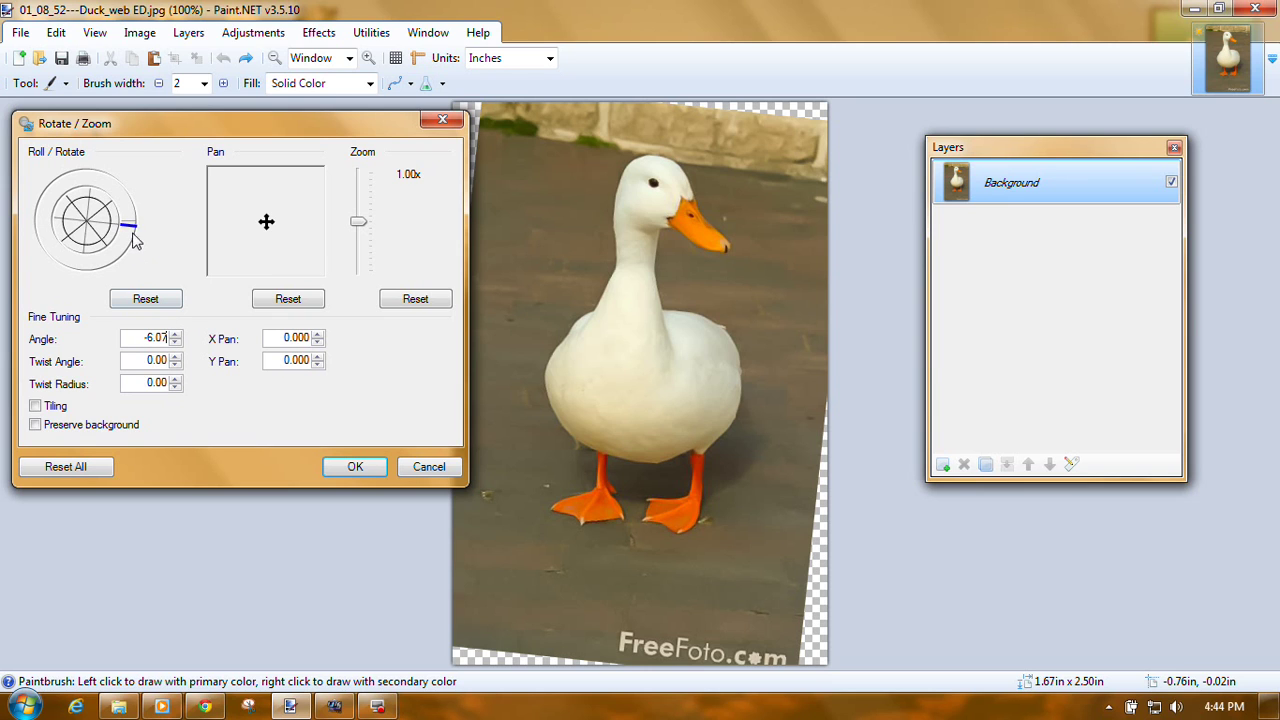
drag(134, 233, 134, 232)
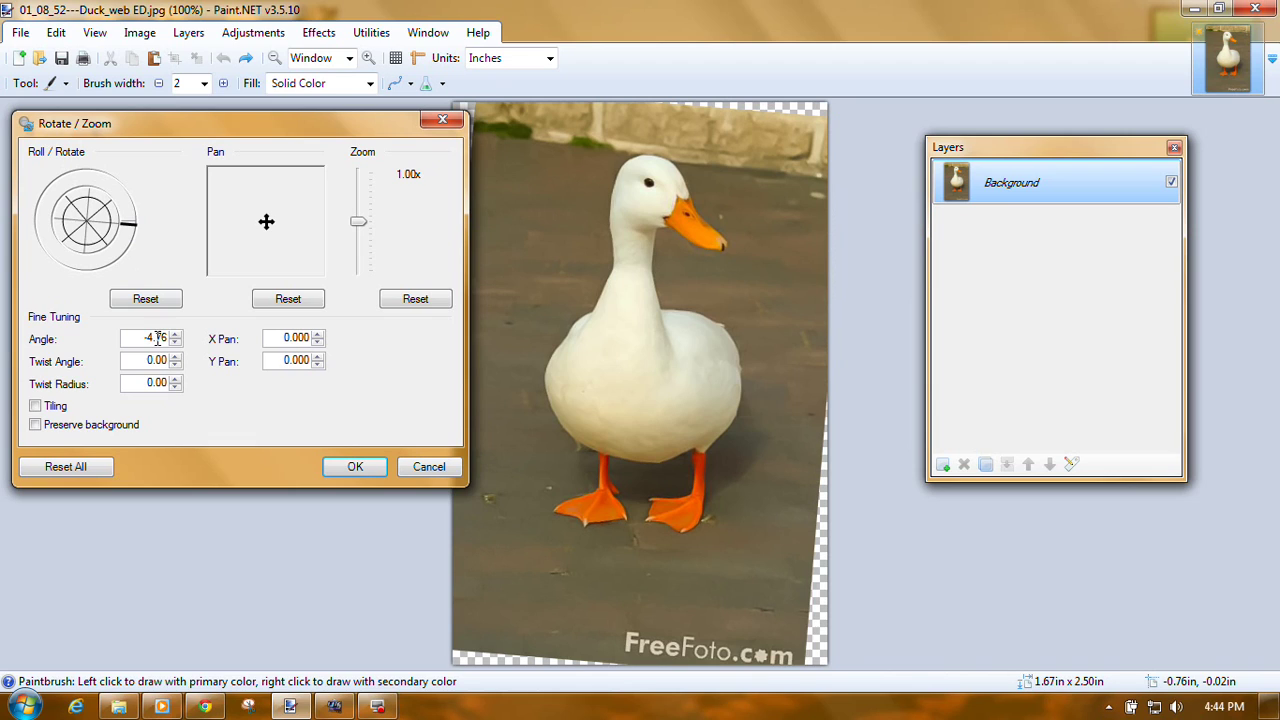
drag(167, 338, 149, 339)
key(BackSpace)
key(Return)
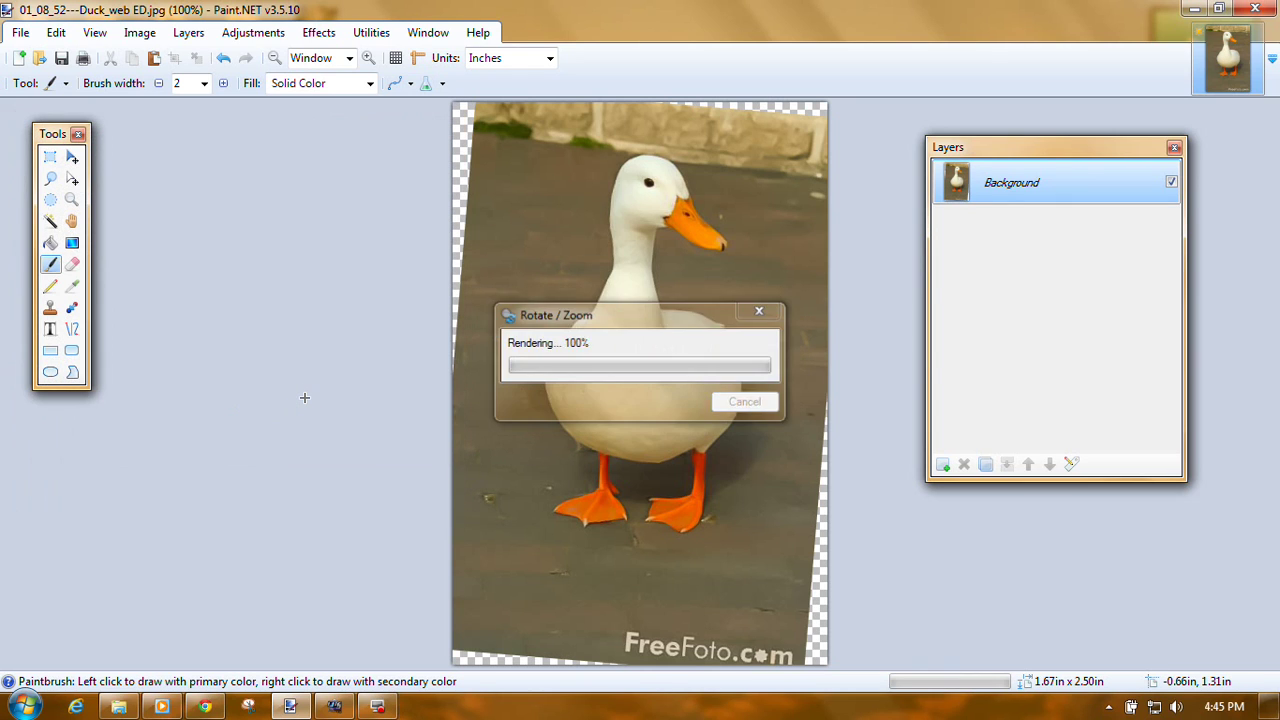
click(141, 34)
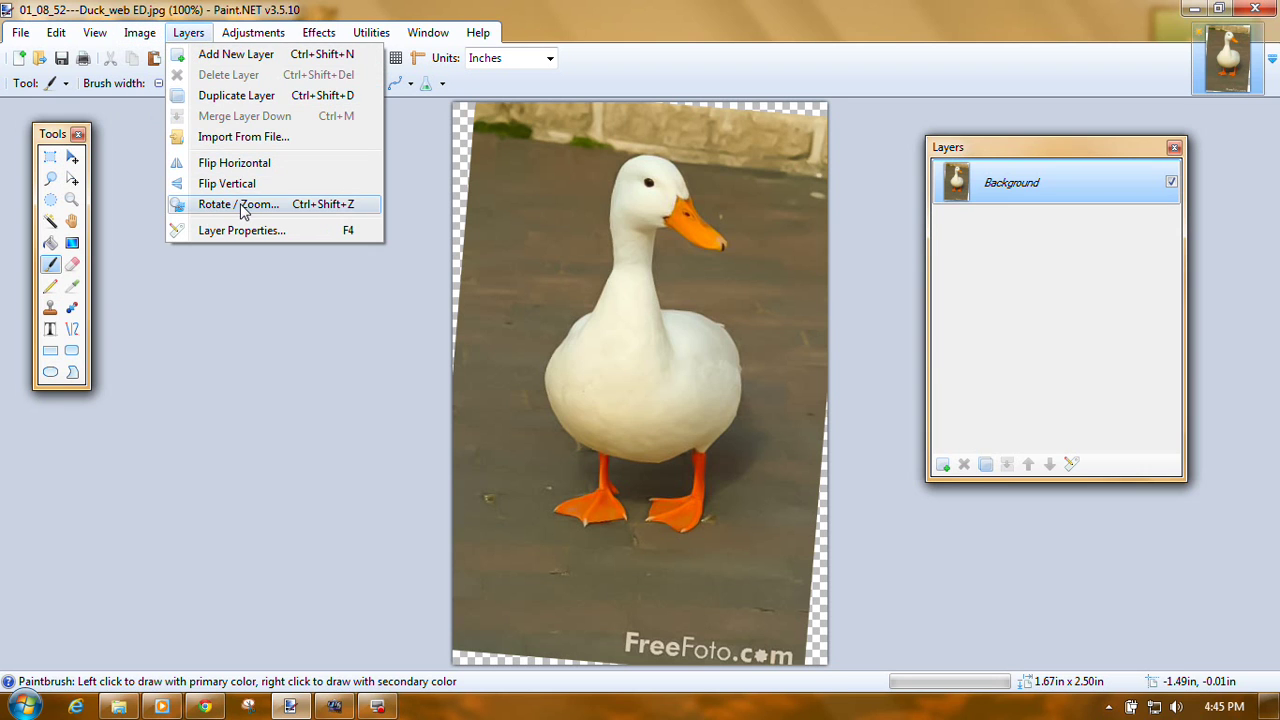
click(239, 203)
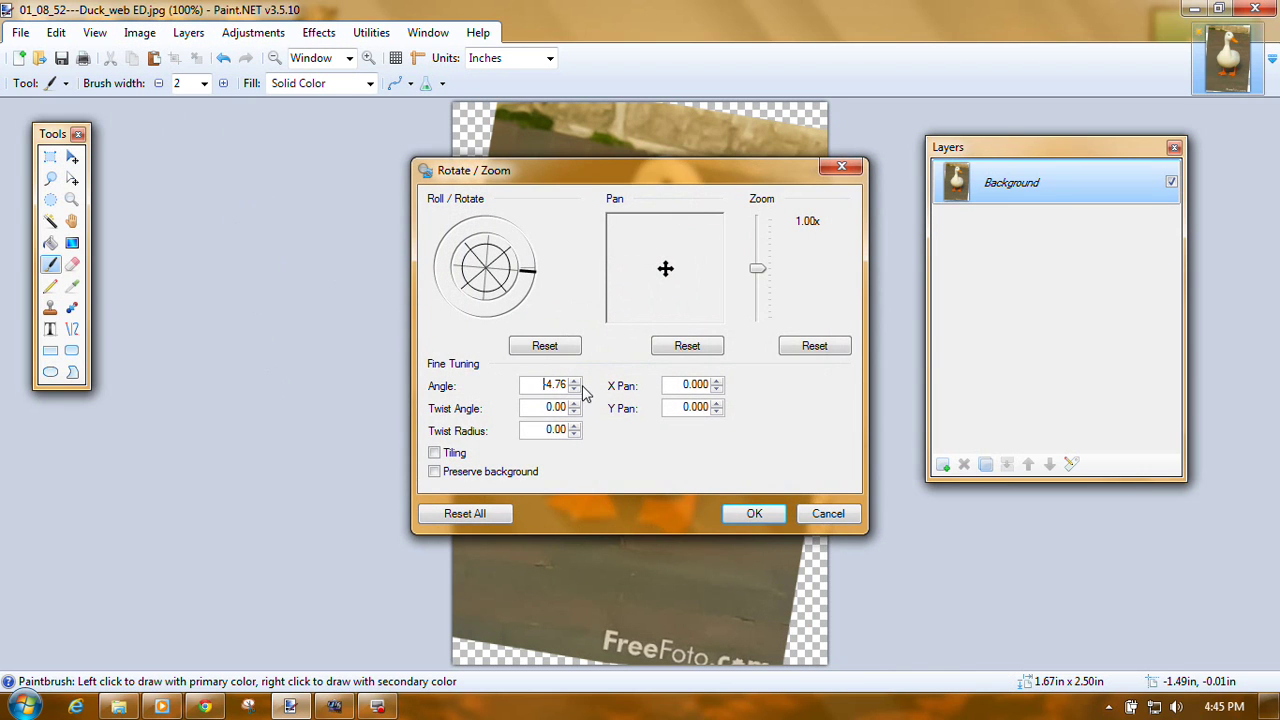
drag(640, 175, 257, 121)
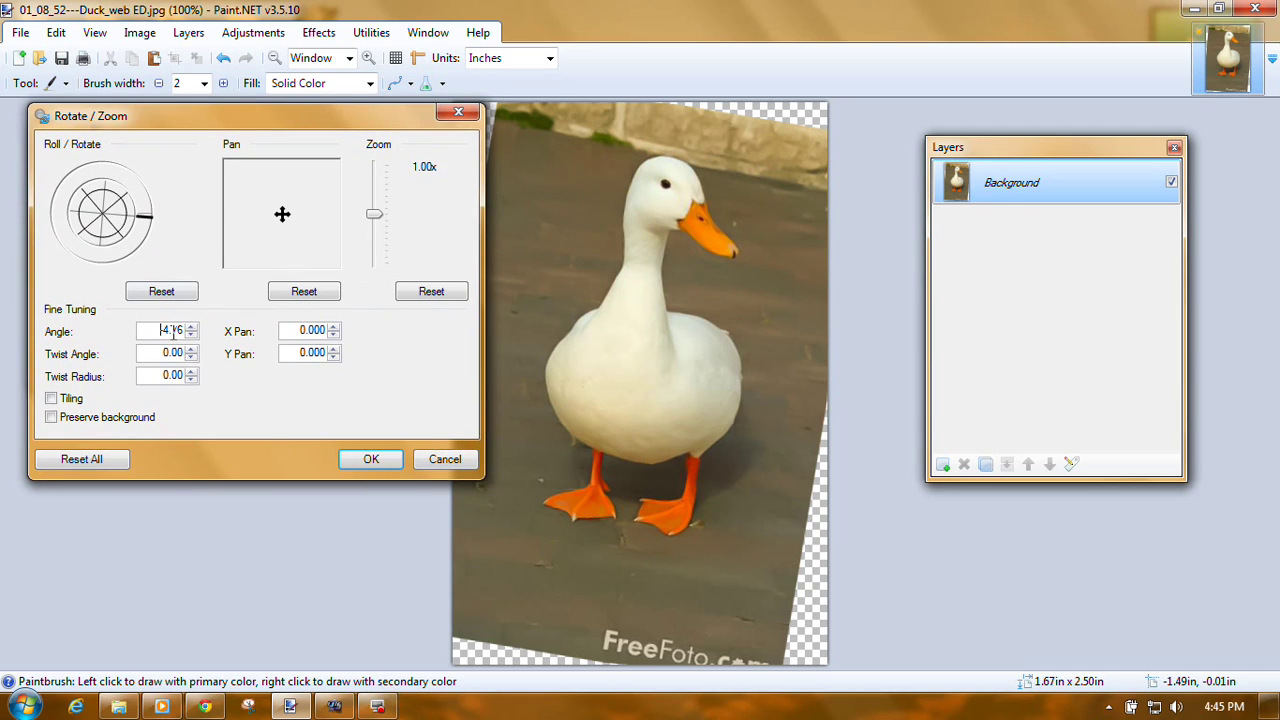
drag(184, 330, 168, 333)
text(3)
drag(266, 130, 354, 146)
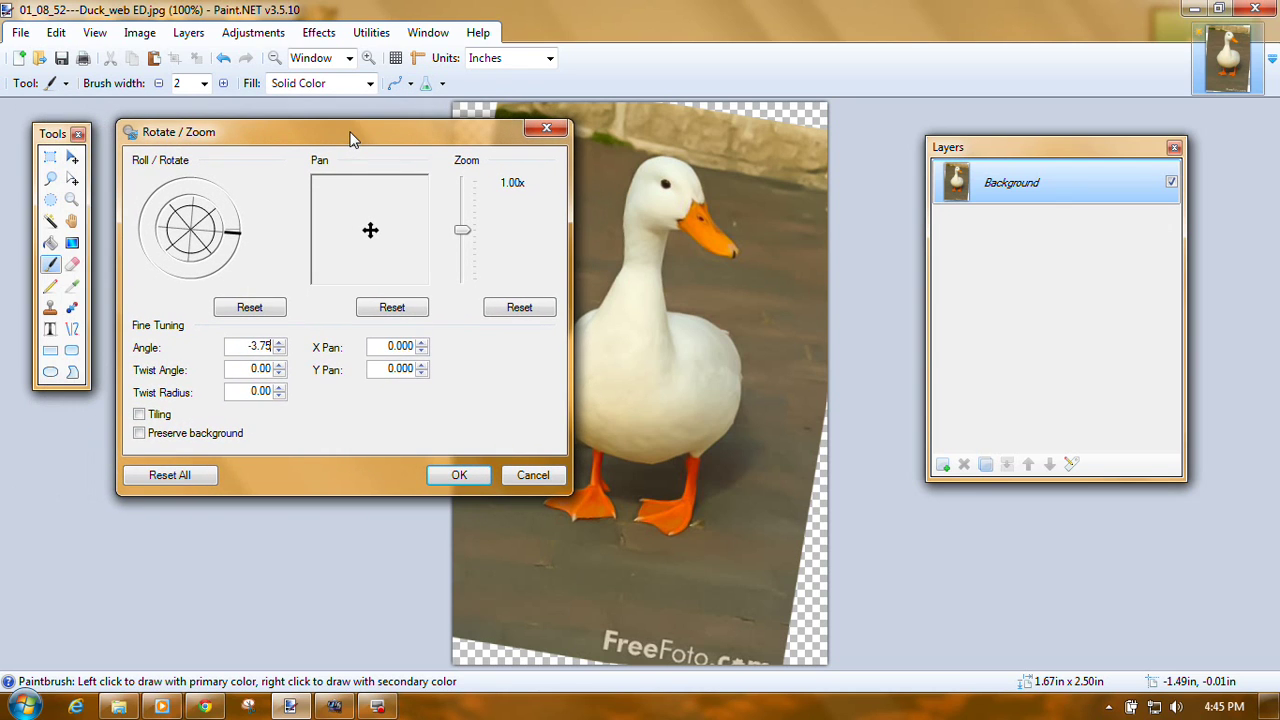
click(139, 434)
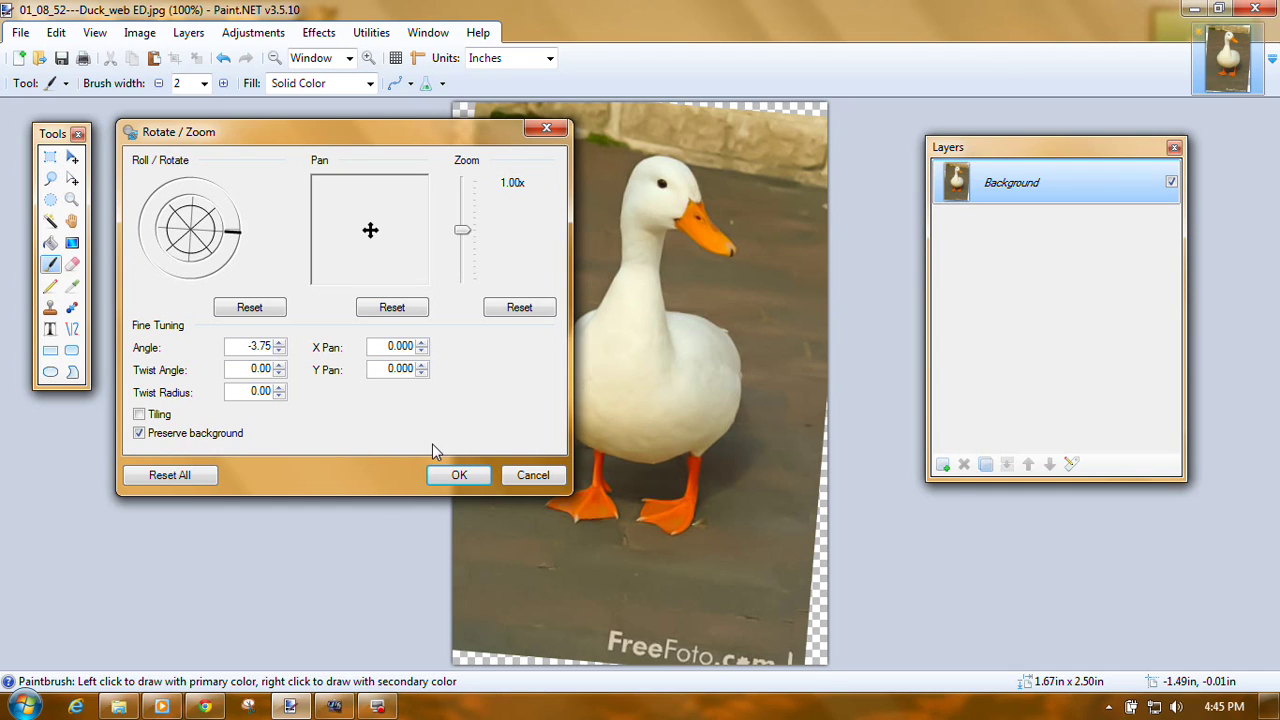
click(139, 433)
click(250, 307)
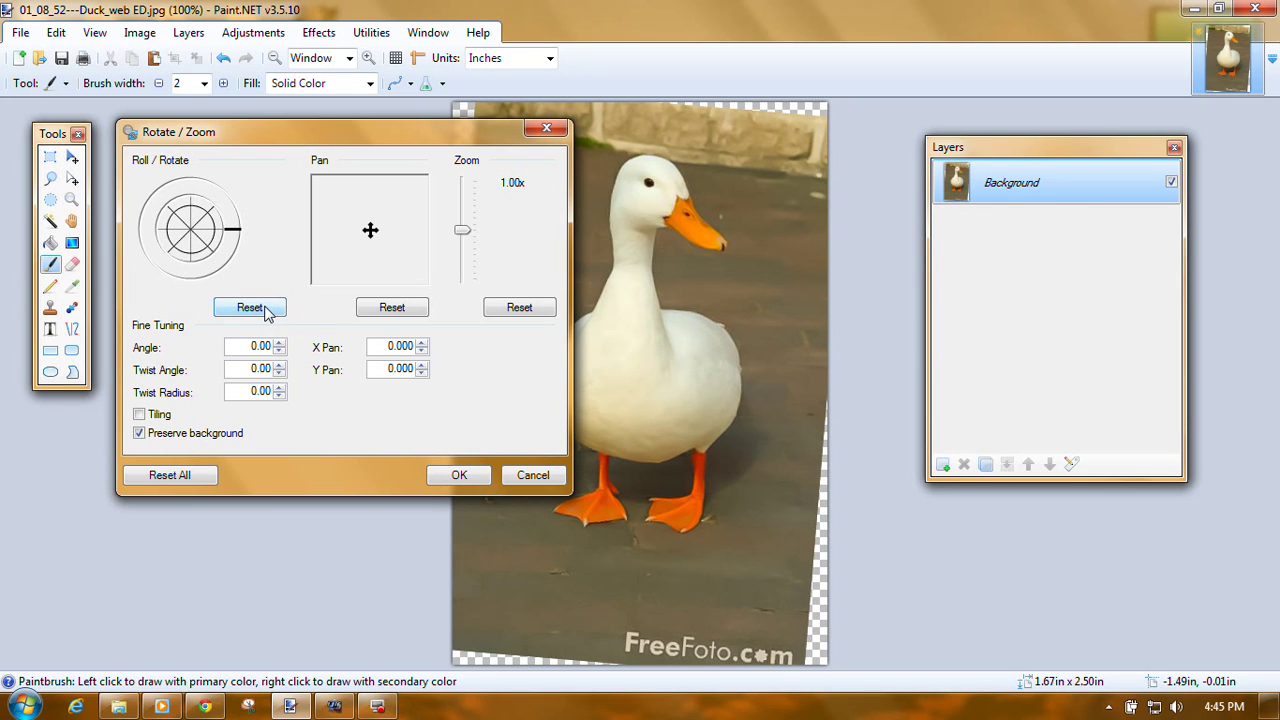
click(266, 312)
click(405, 309)
click(518, 311)
click(533, 475)
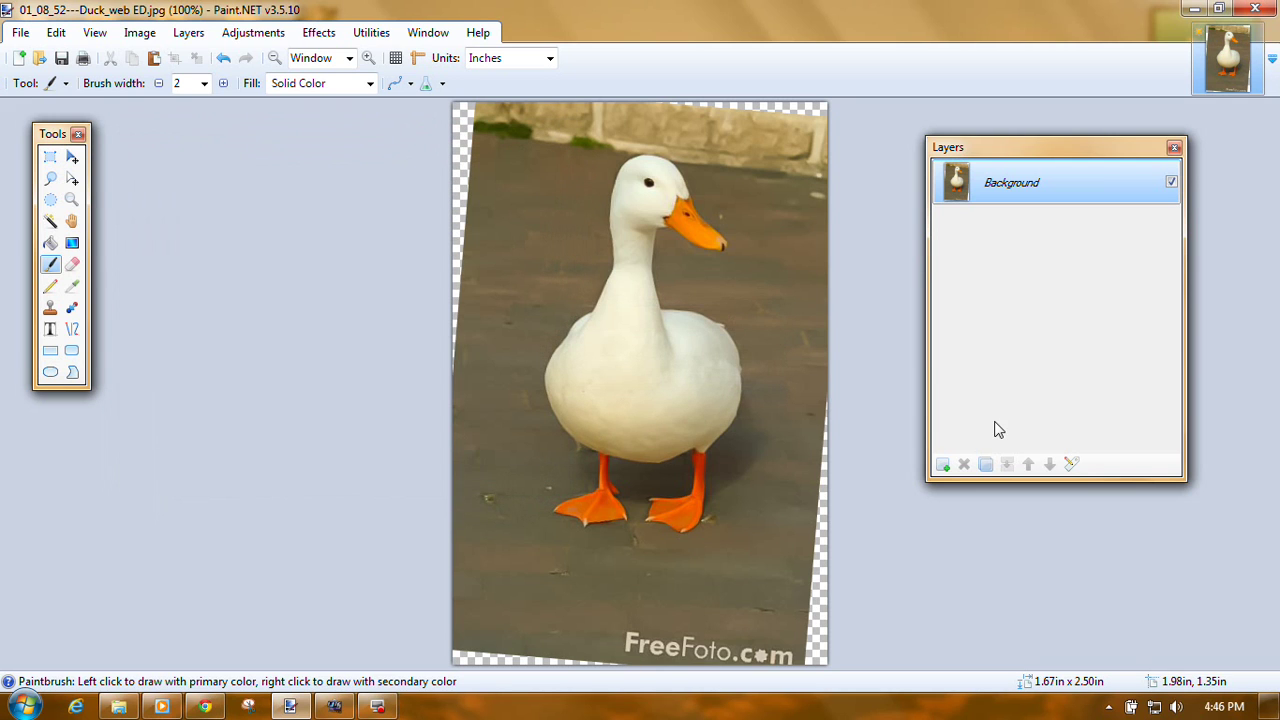
Step: Close the rotated duck image without saving and reopen 01_08_52---Duck_web ED.jpg from recent files
click(1256, 32)
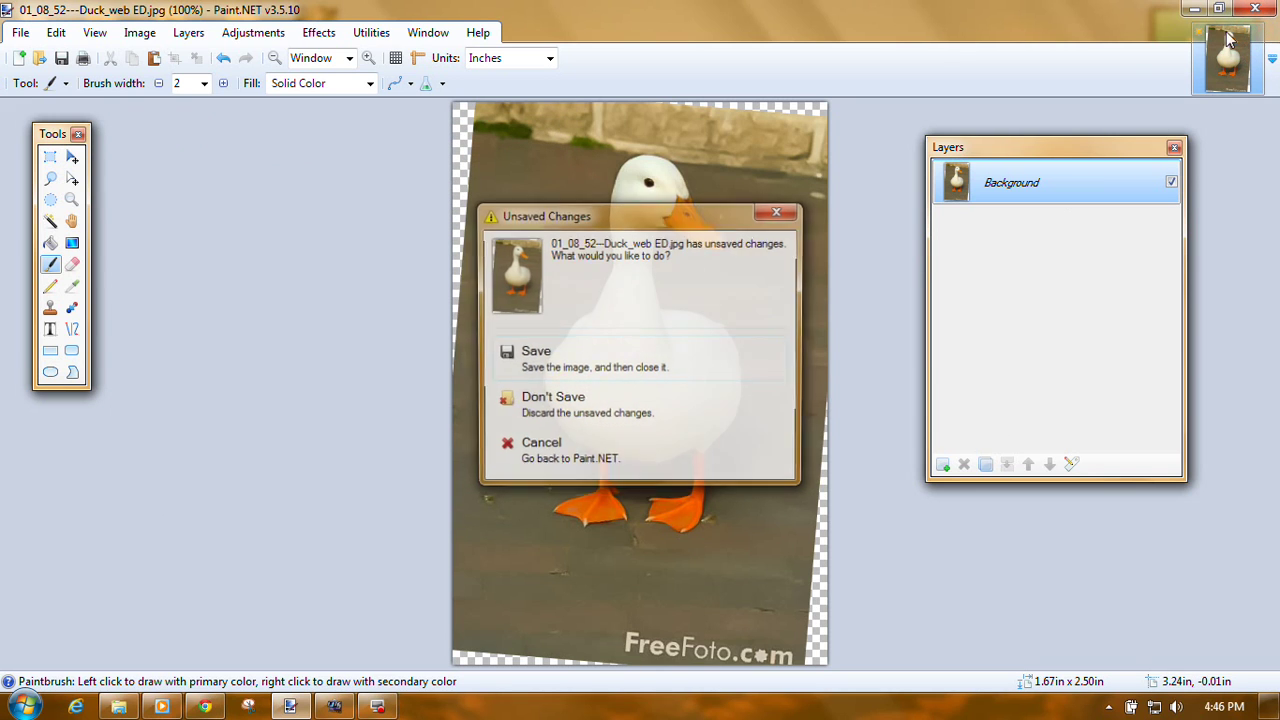
click(660, 414)
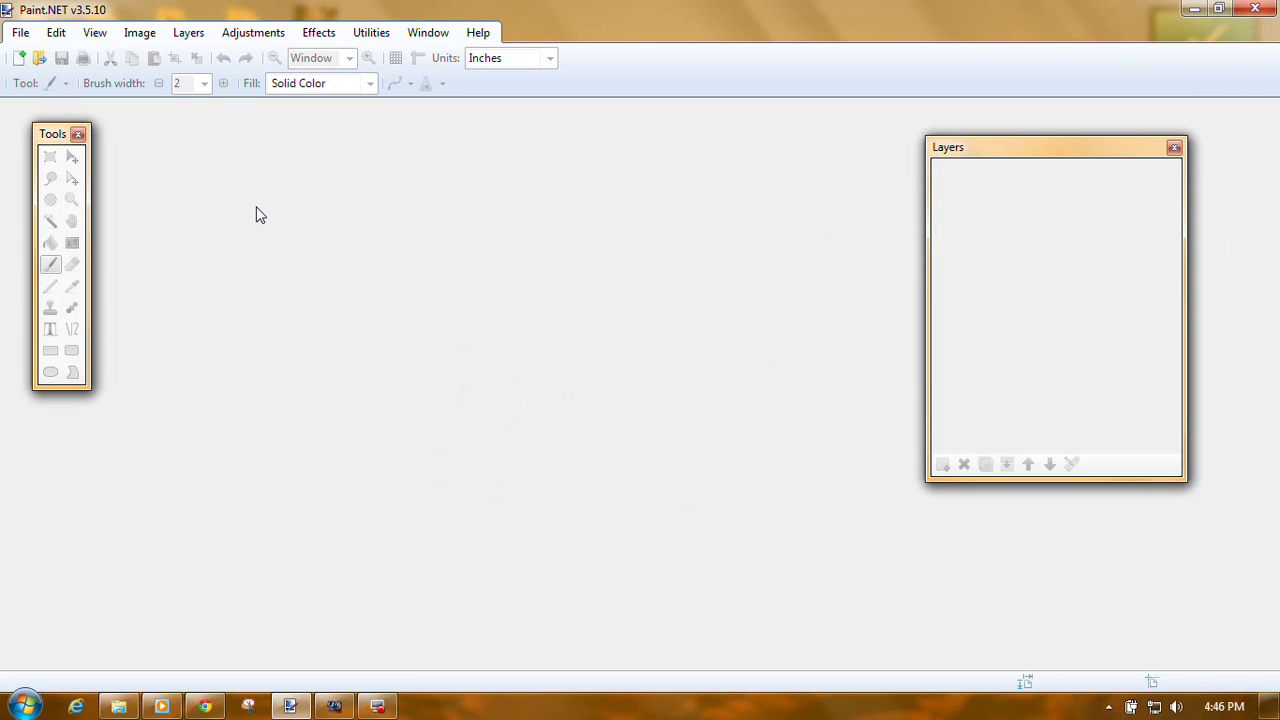
click(20, 32)
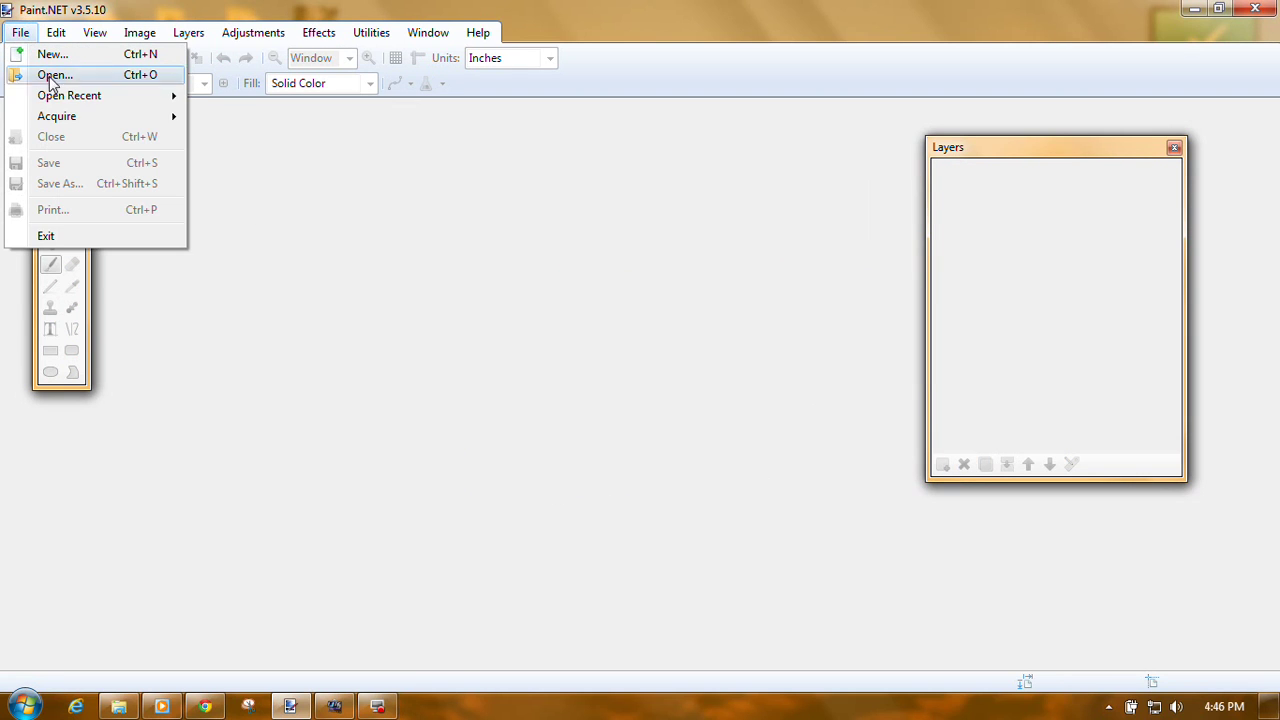
mouse_move(61, 99)
click(334, 120)
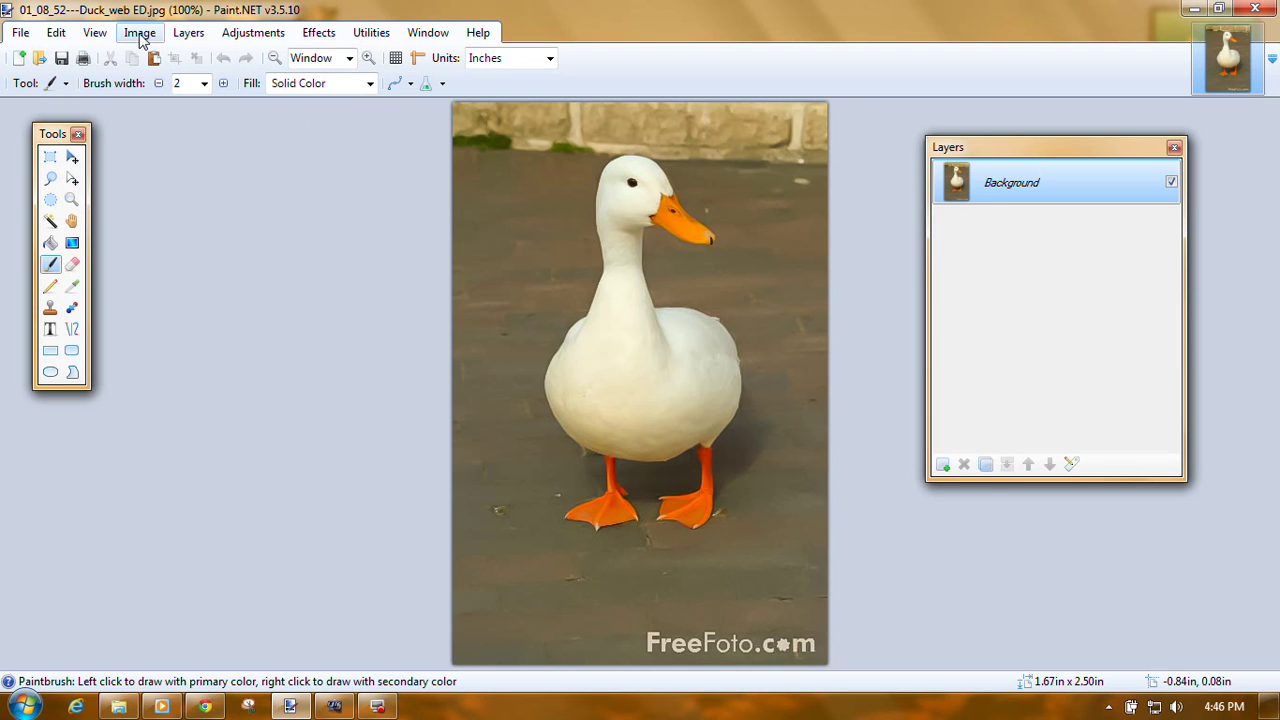
click(188, 33)
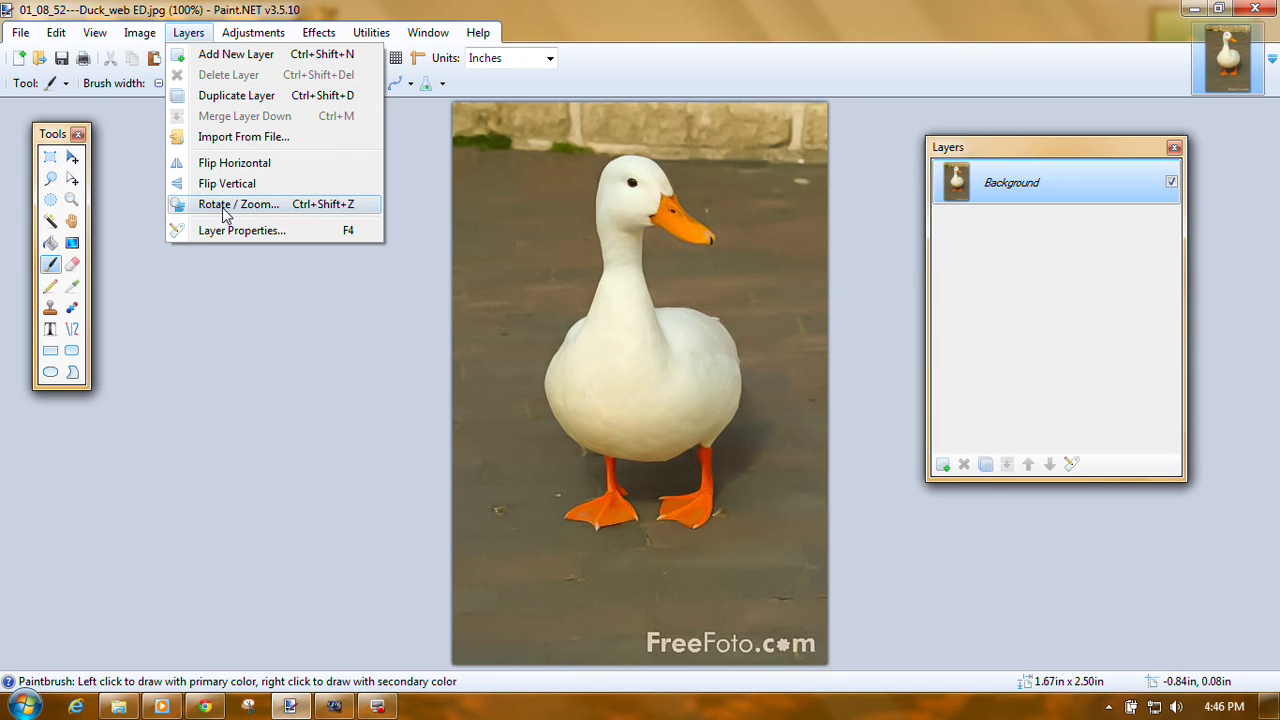
Step: Try a roughly 4-degree tilt in Layers > Rotate/Zoom with Preserve background on
click(225, 206)
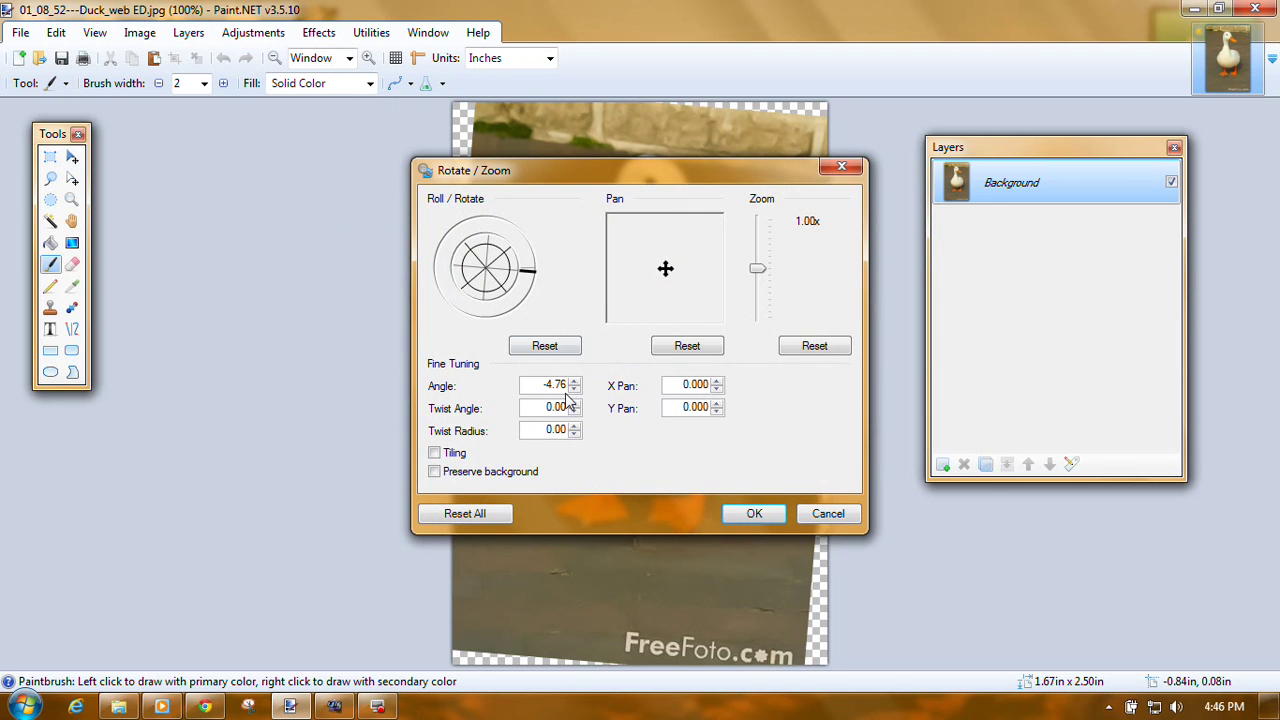
click(526, 268)
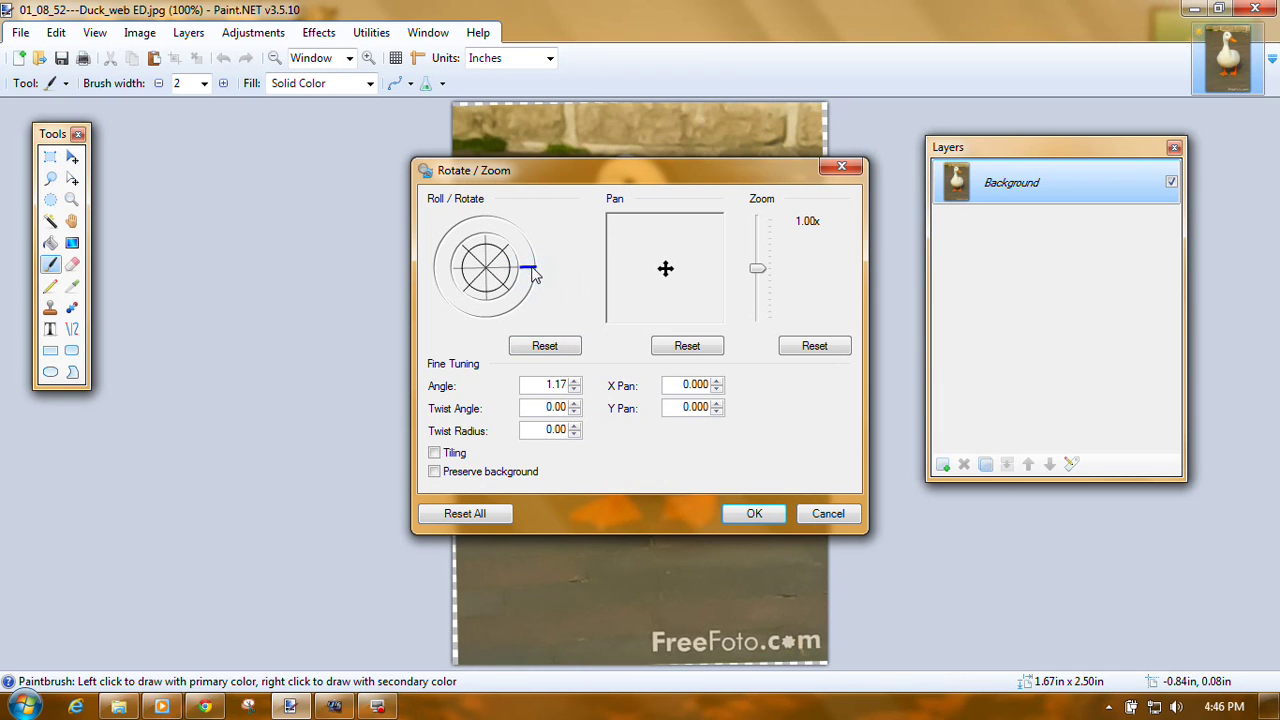
click(553, 341)
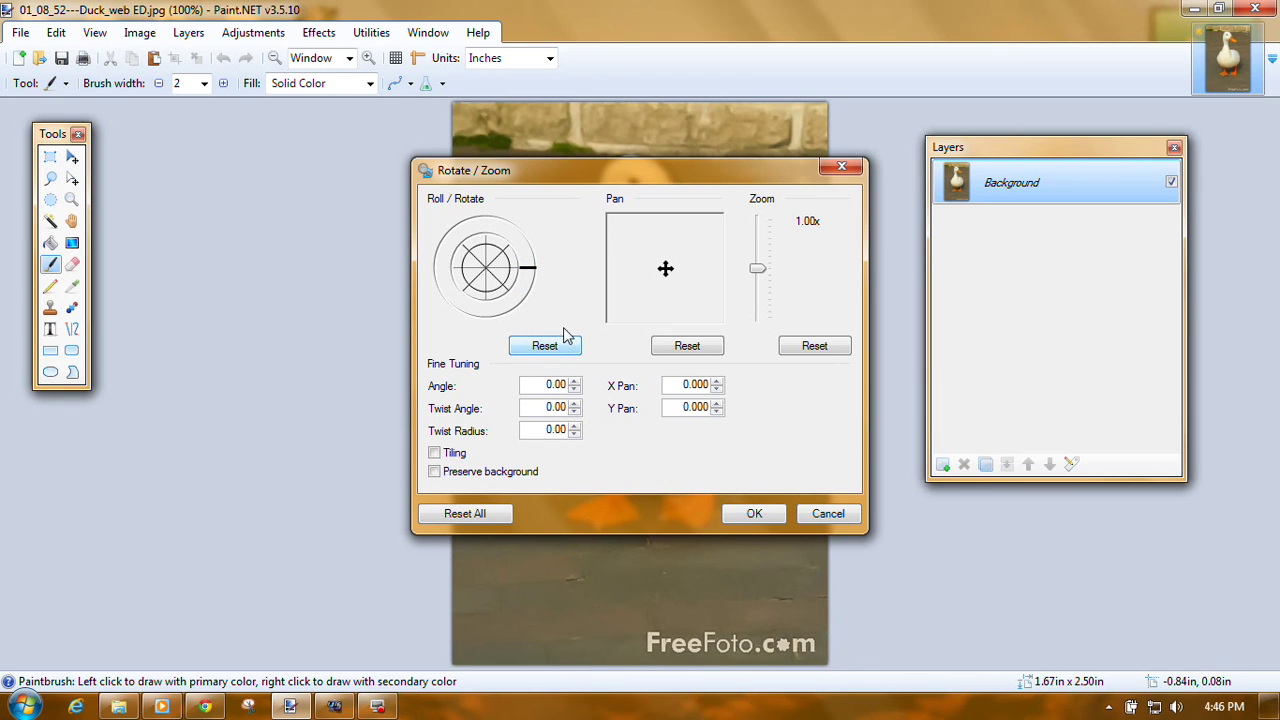
drag(630, 172, 297, 148)
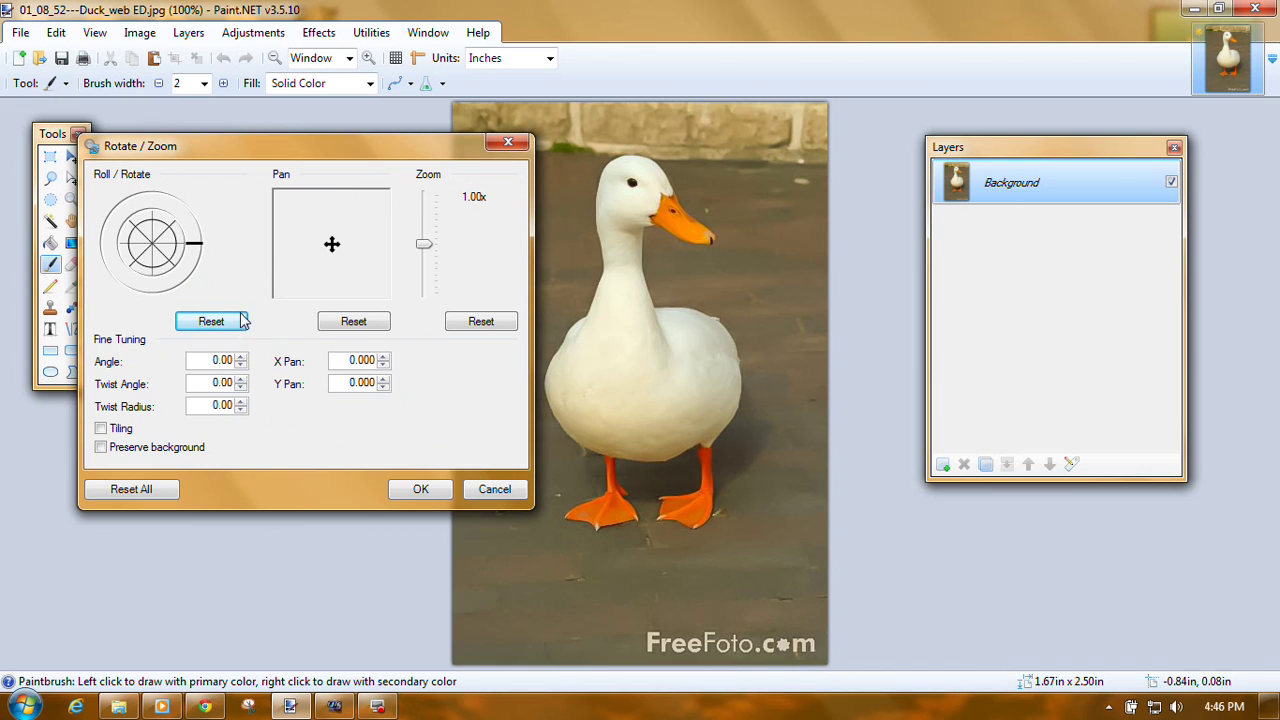
drag(200, 252, 205, 248)
click(101, 447)
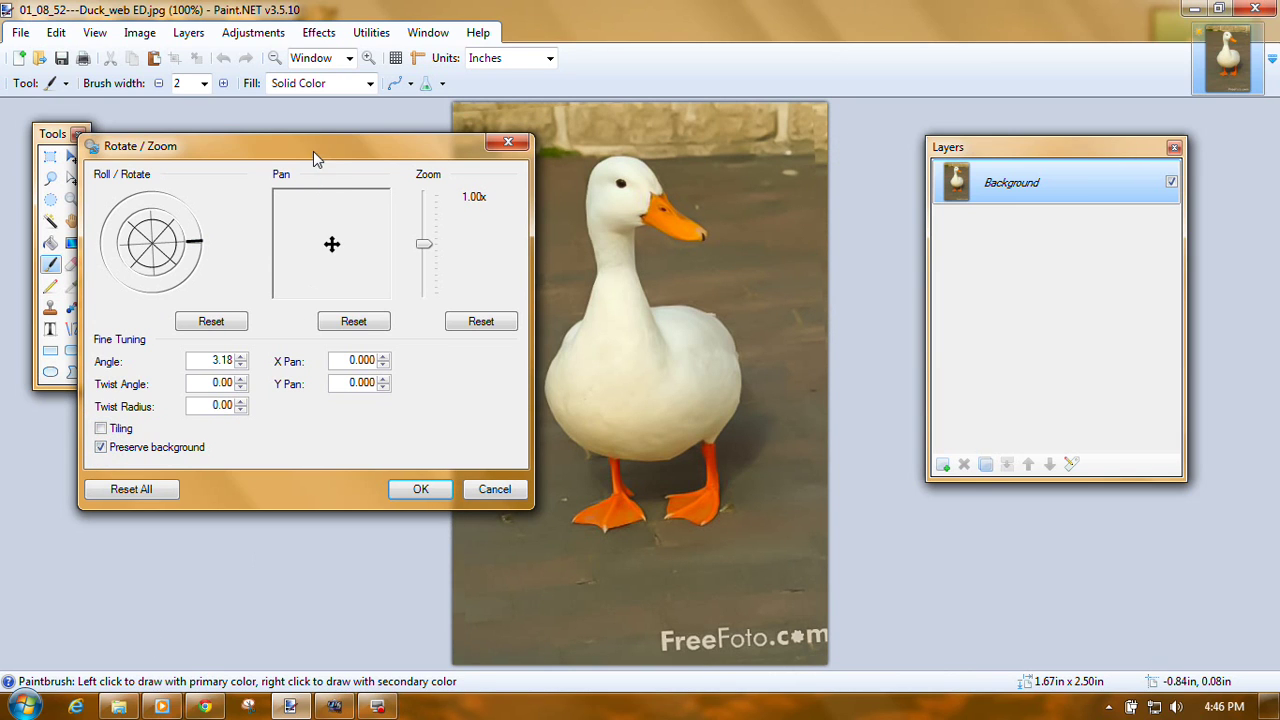
drag(313, 151, 269, 149)
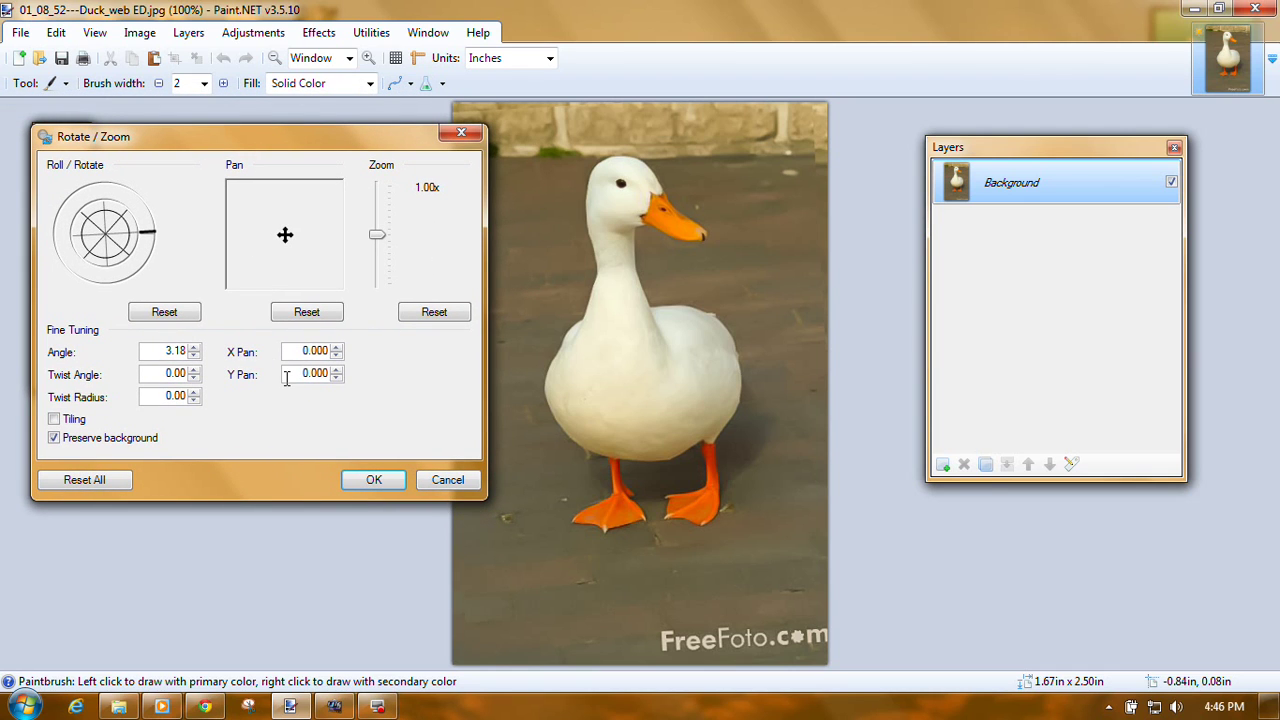
Step: Apply a 5.49-degree rotation with Preserve background unchecked, leaving transparent corners
click(178, 314)
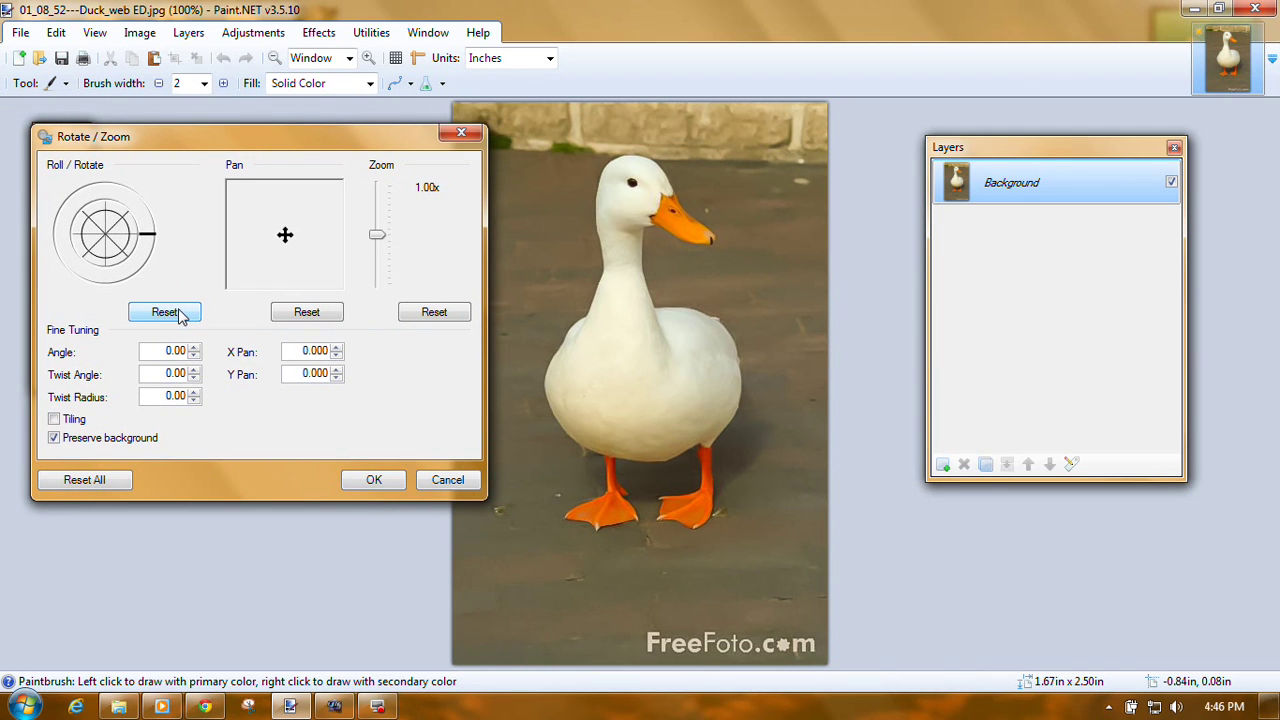
mouse_move(150, 235)
mouse_down()
mouse_move(154, 252)
mouse_move(152, 235)
mouse_up()
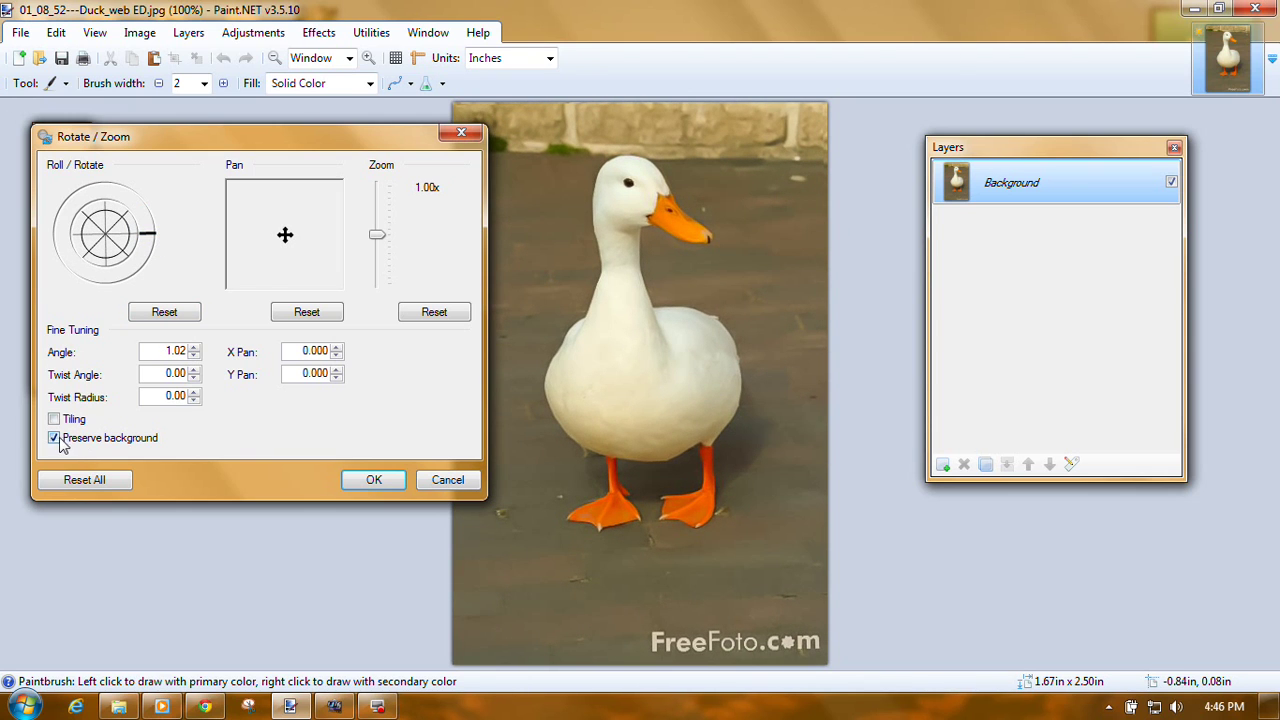
click(54, 438)
mouse_move(150, 240)
mouse_down()
mouse_move(152, 226)
mouse_move(155, 238)
mouse_up()
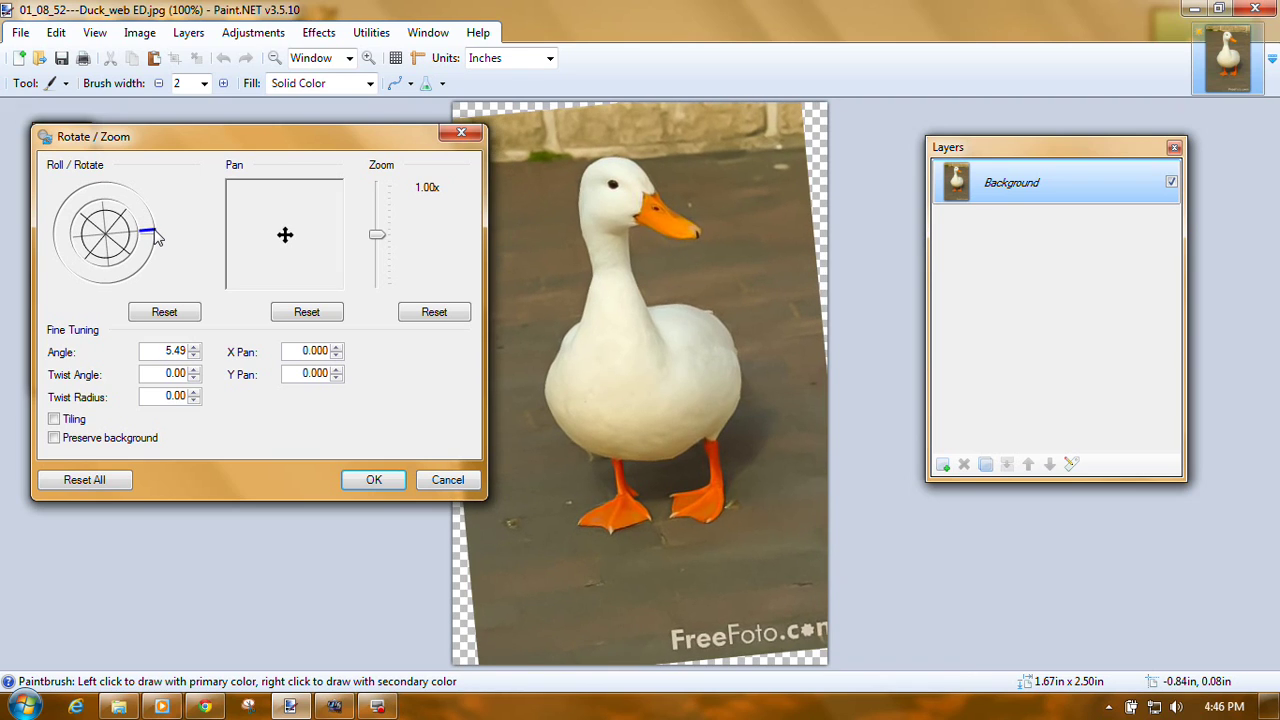
click(56, 439)
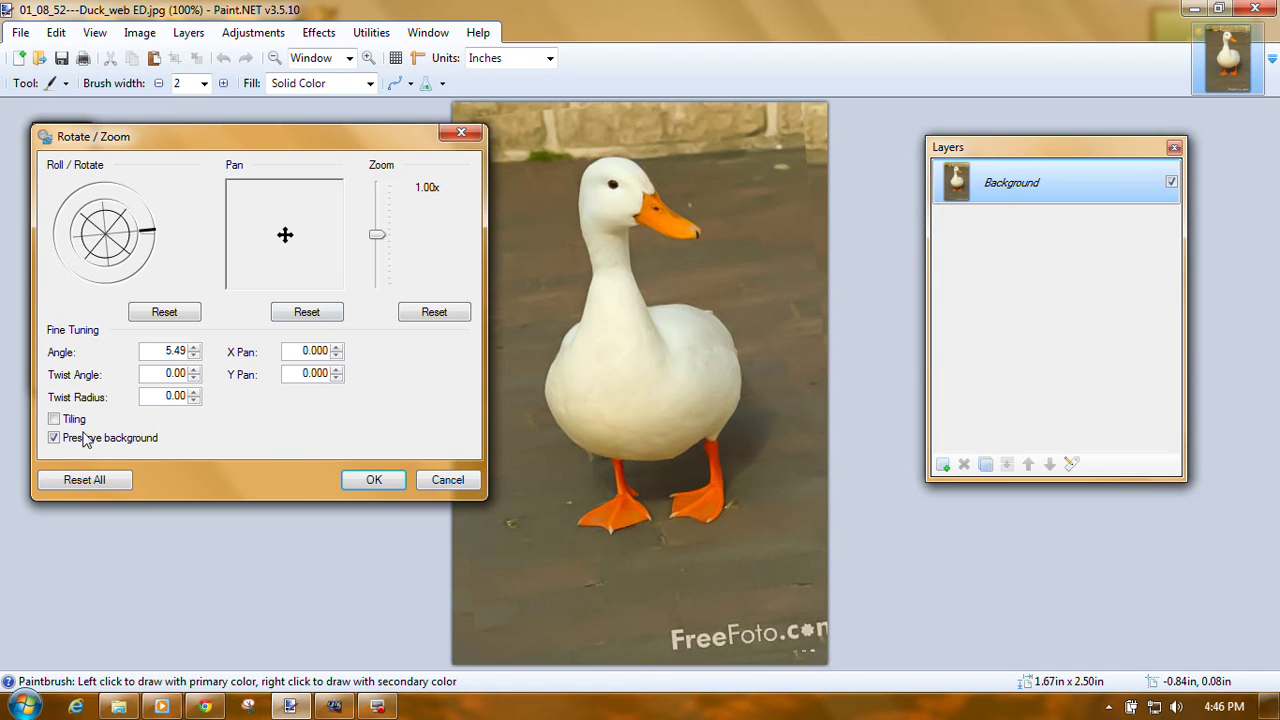
click(54, 440)
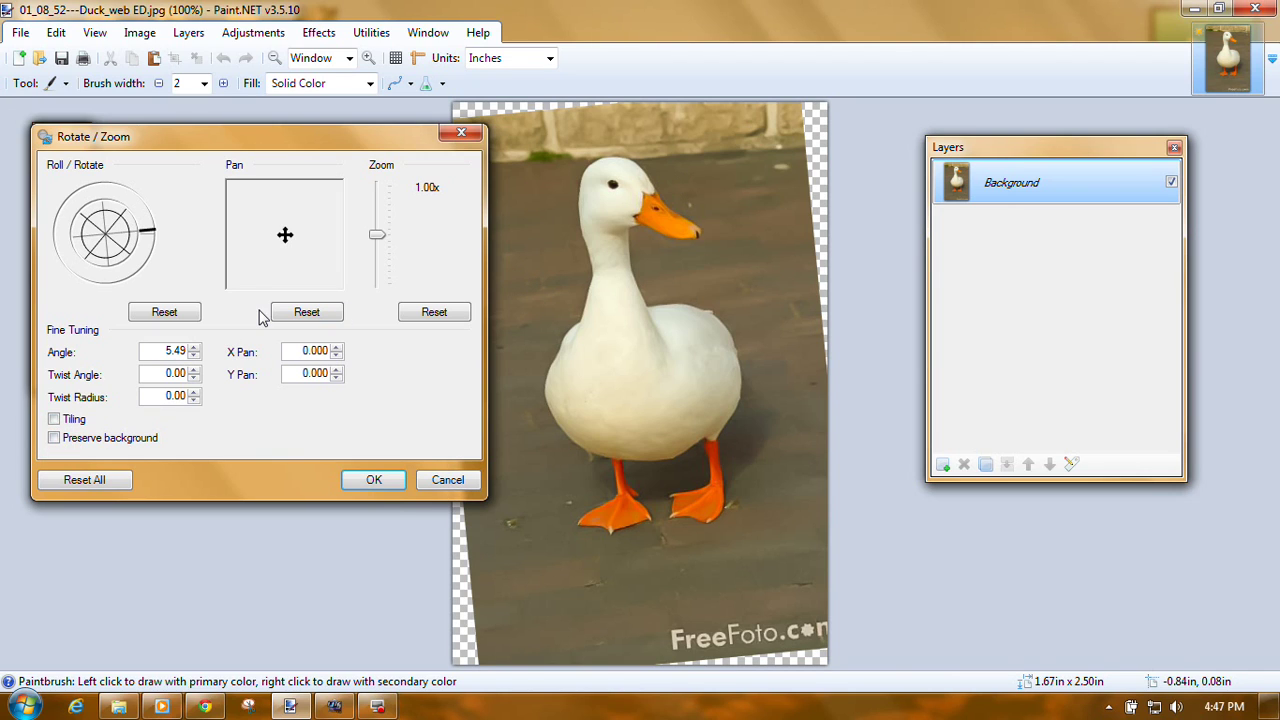
click(375, 482)
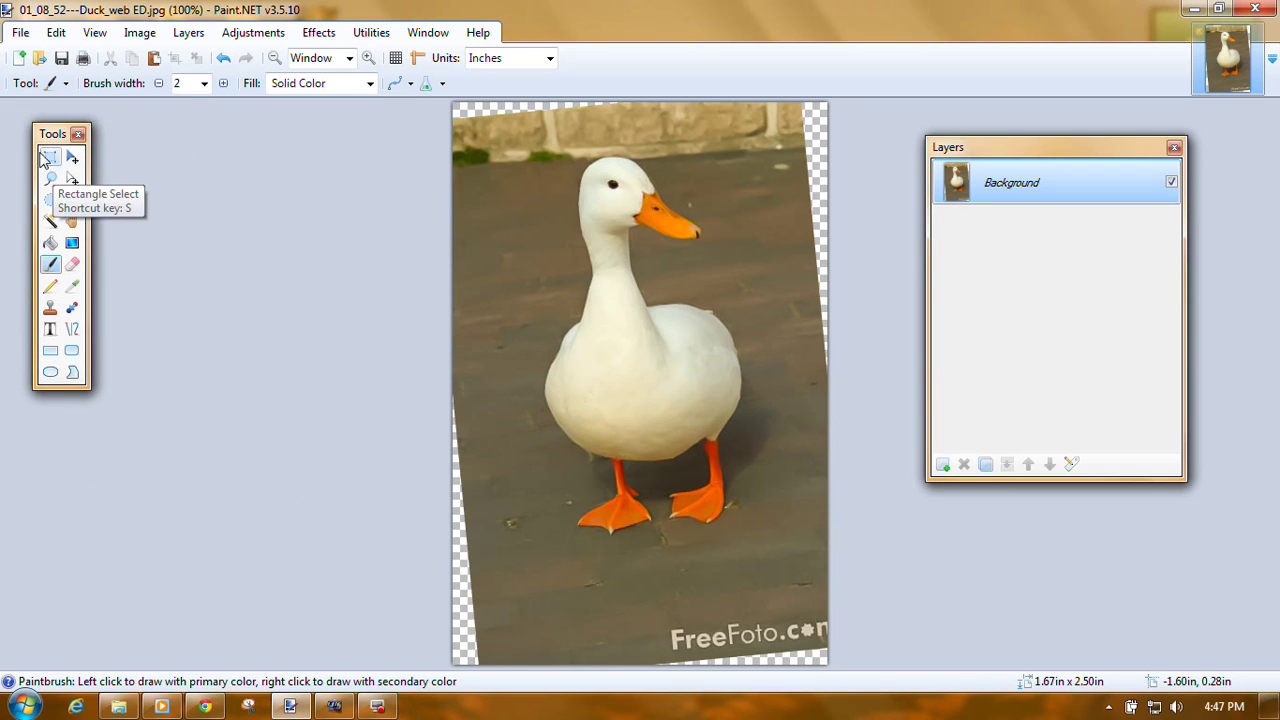
Step: Draw a 1.47 x 2.28 in rectangle selection inside the tilted photo, avoiding the checkerboard corners
drag(53, 137, 275, 153)
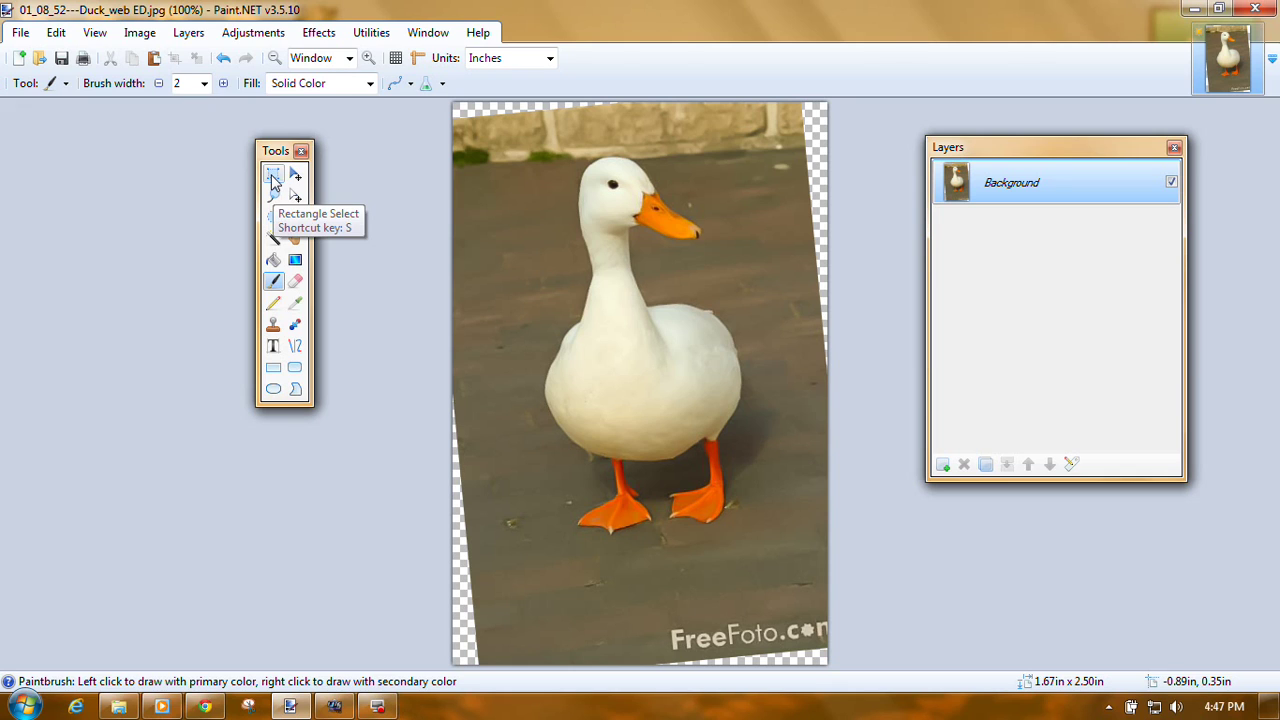
click(273, 177)
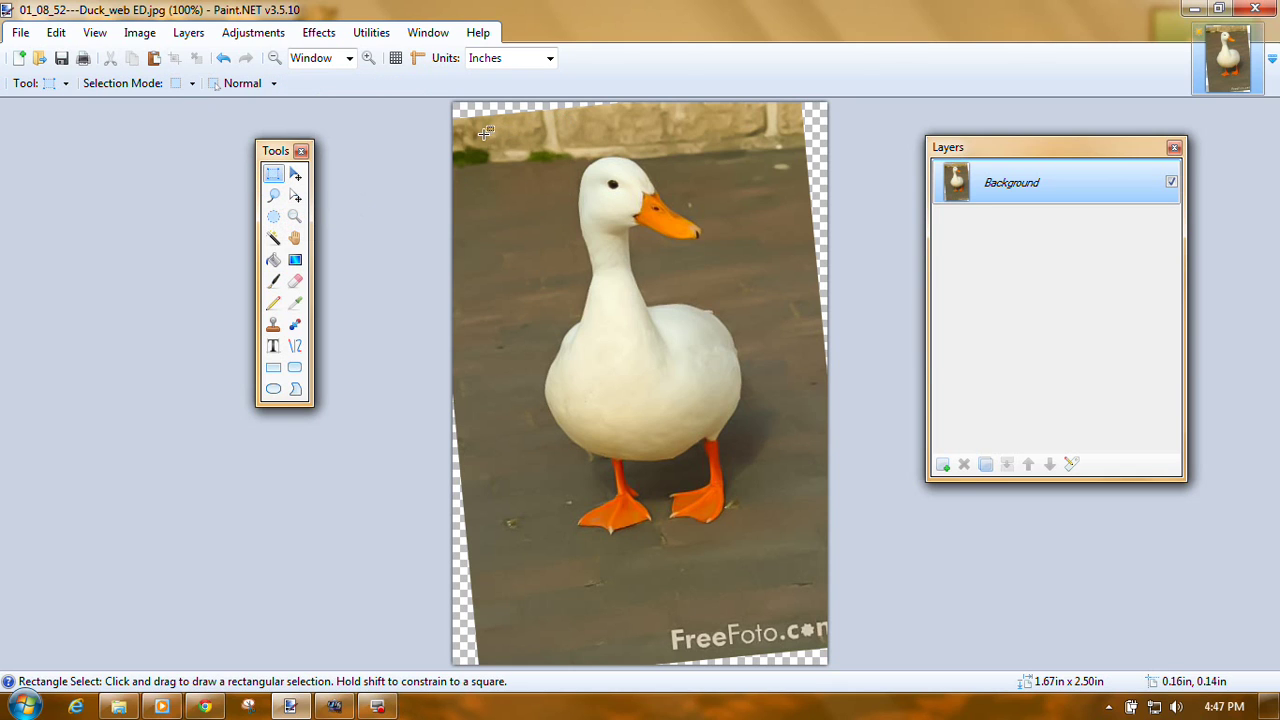
drag(481, 135, 809, 647)
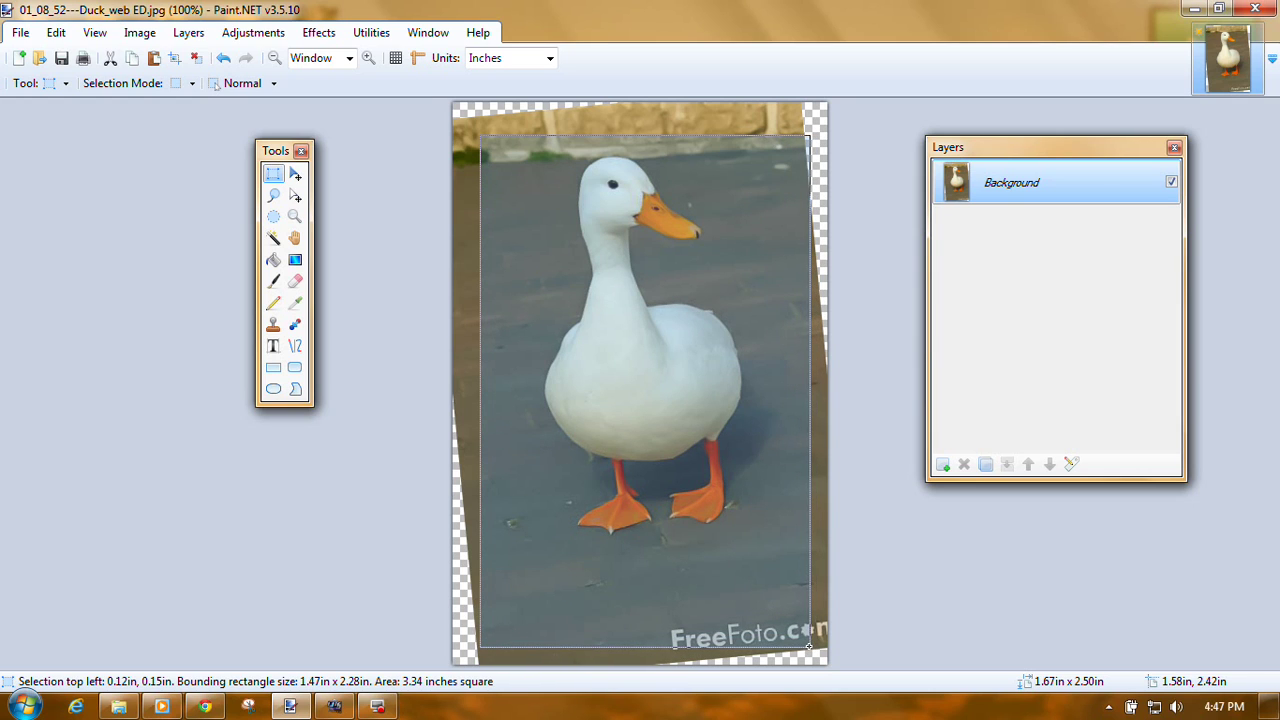
Step: Adjust the selection's right and bottom edges until it measures 1.43 x 2.28 in
click(296, 200)
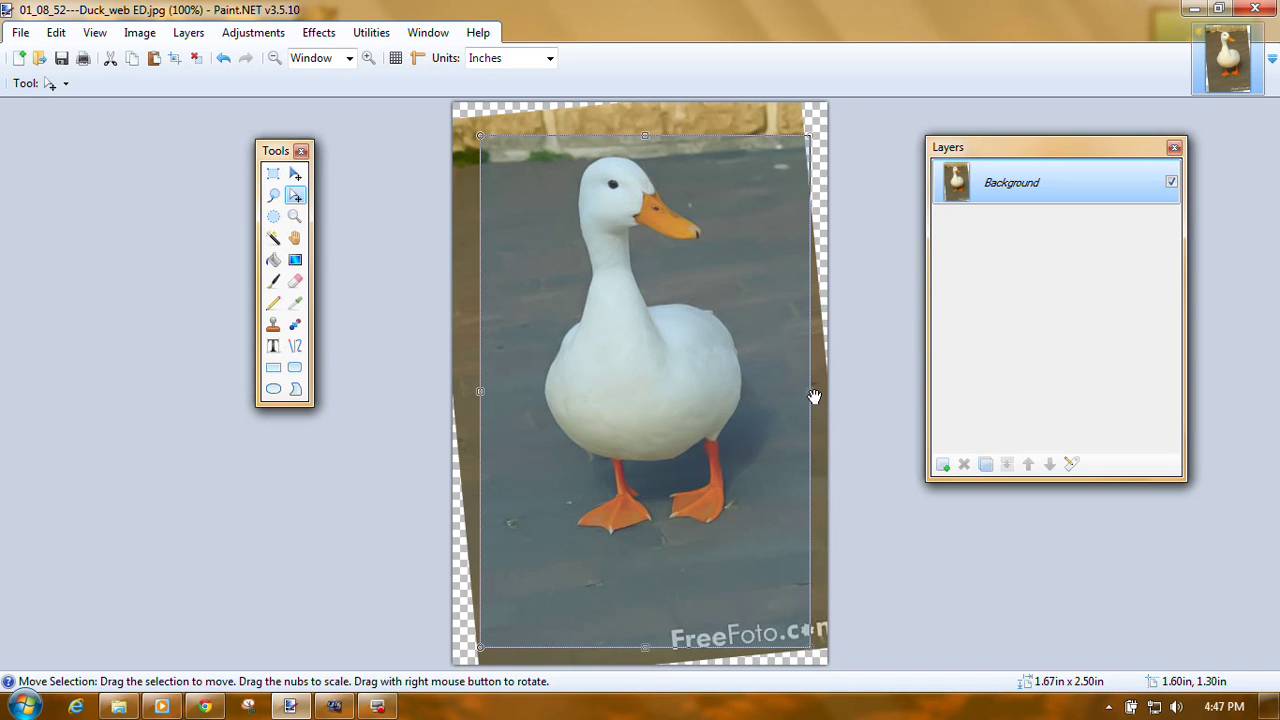
drag(811, 391, 806, 394)
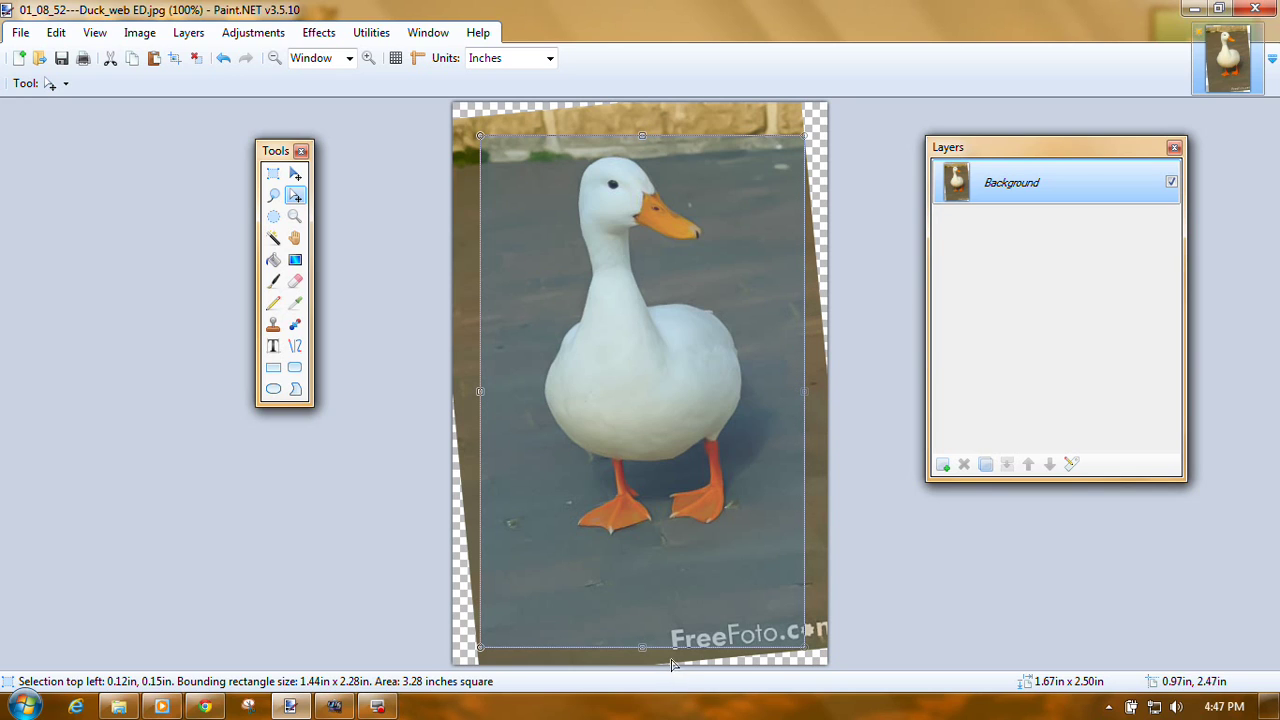
drag(643, 650, 647, 663)
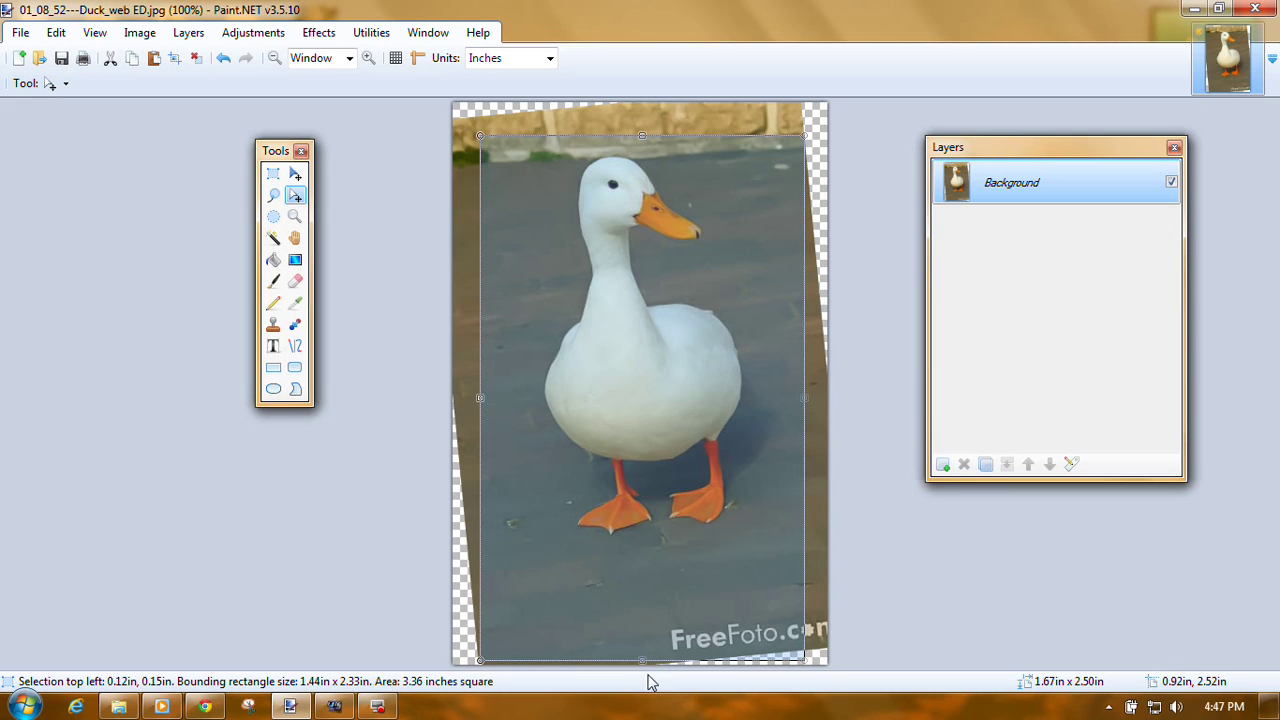
drag(643, 661, 646, 651)
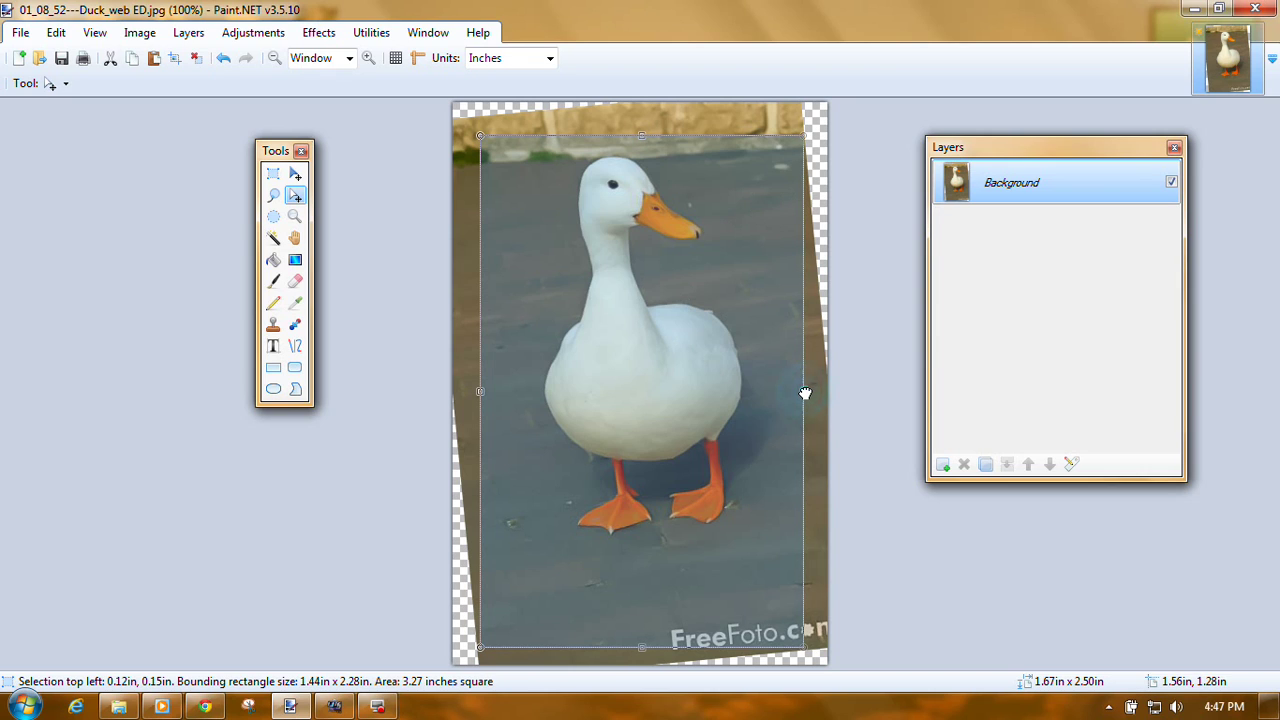
drag(806, 391, 803, 393)
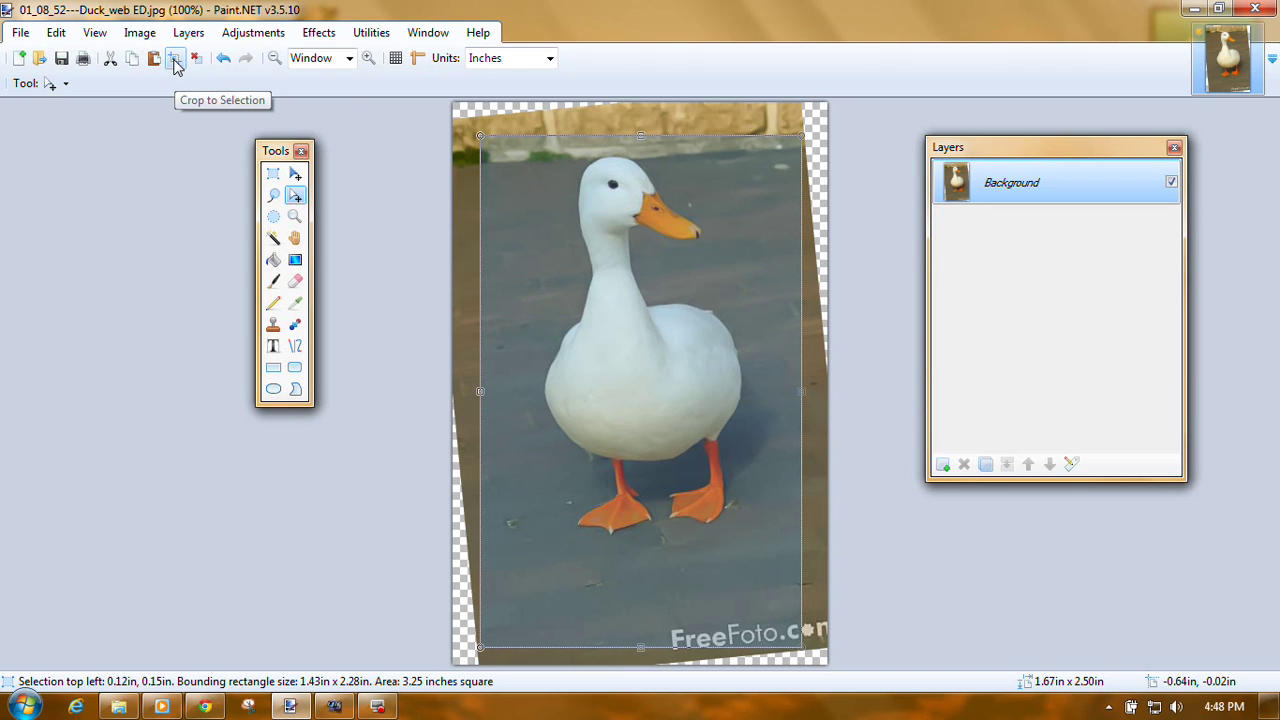
Step: Crop the duck photo to the 1.43 x 2.28 in selection
click(192, 36)
mouse_move(140, 35)
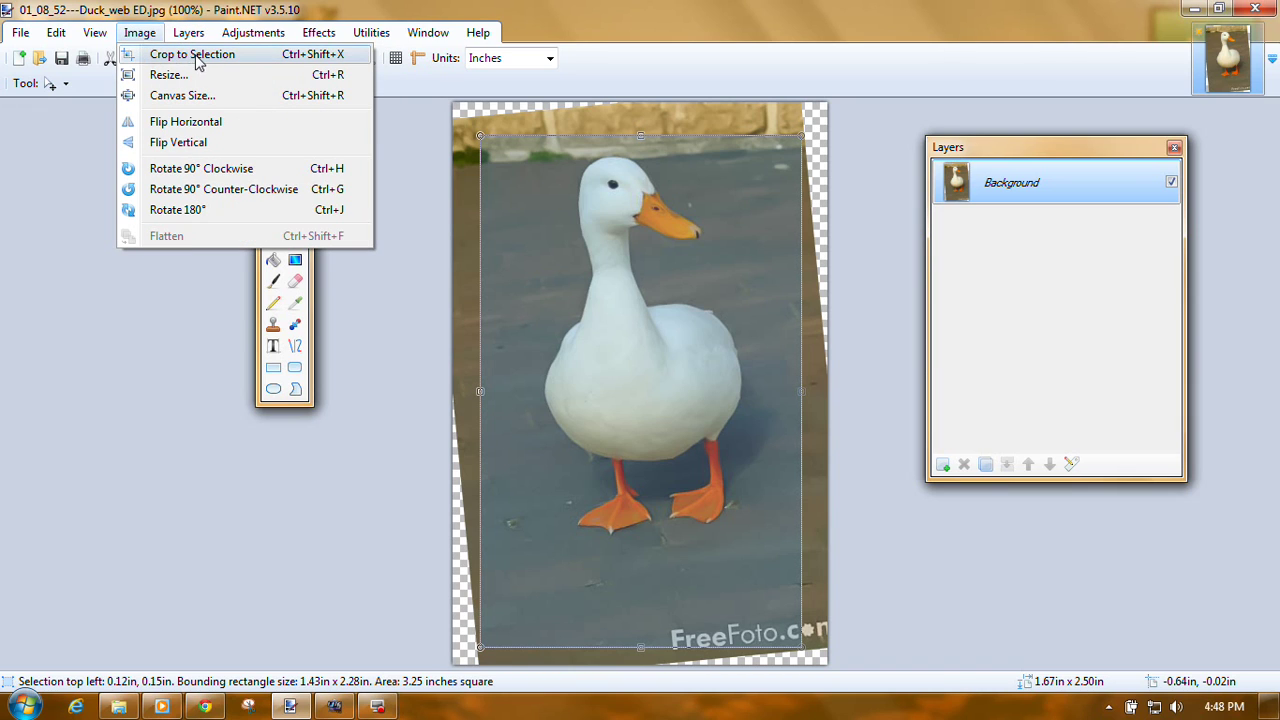
click(168, 253)
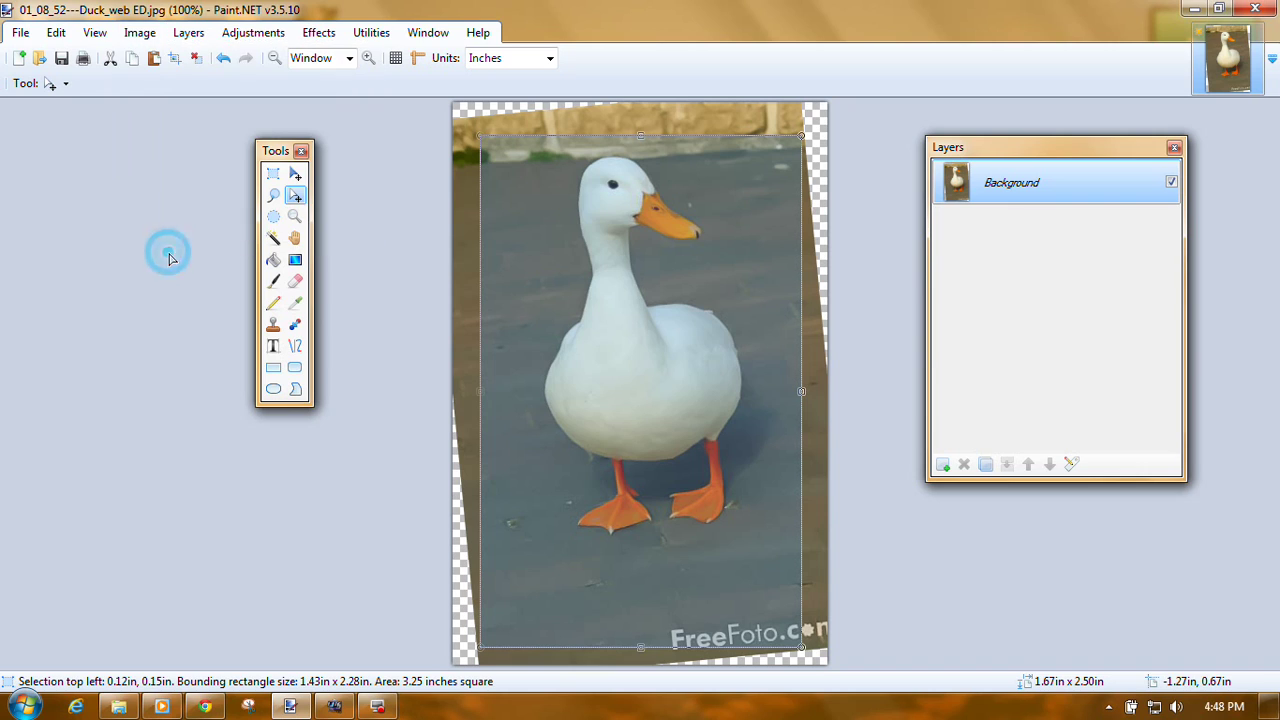
click(176, 62)
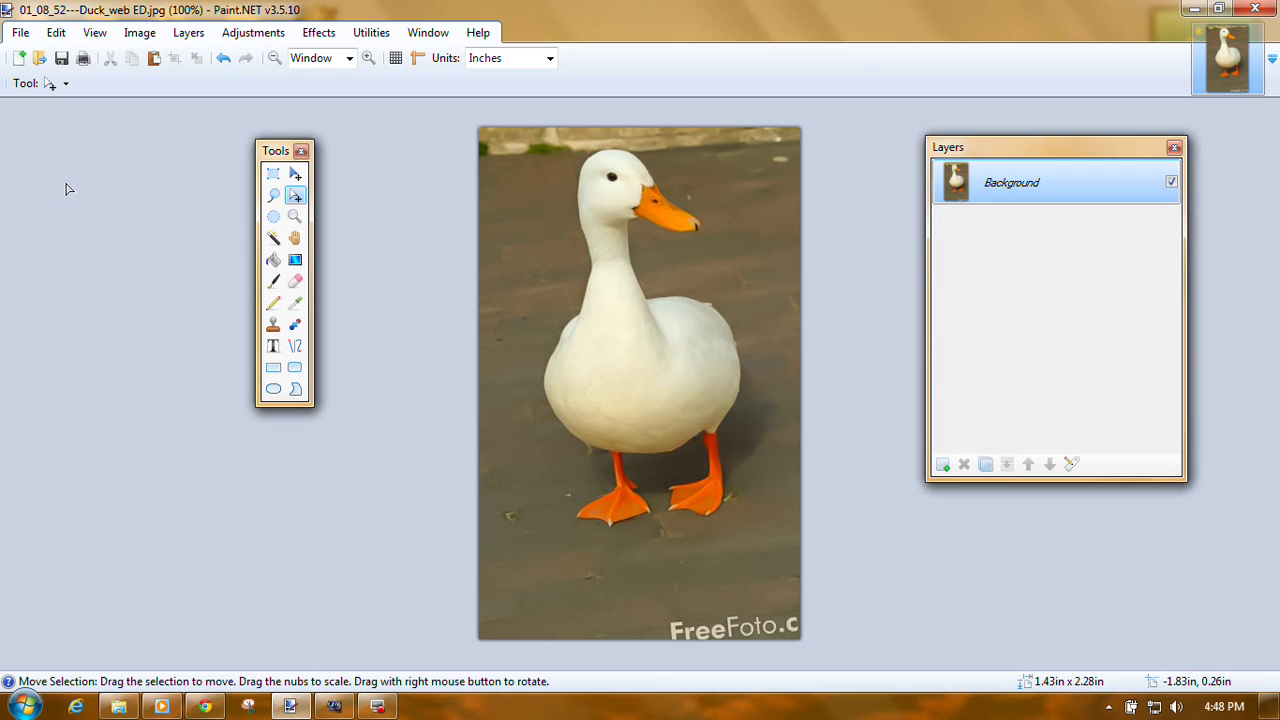
Step: Start Save As in the Pictures library with the file name 01_08_52---Duck_web ED2
click(21, 34)
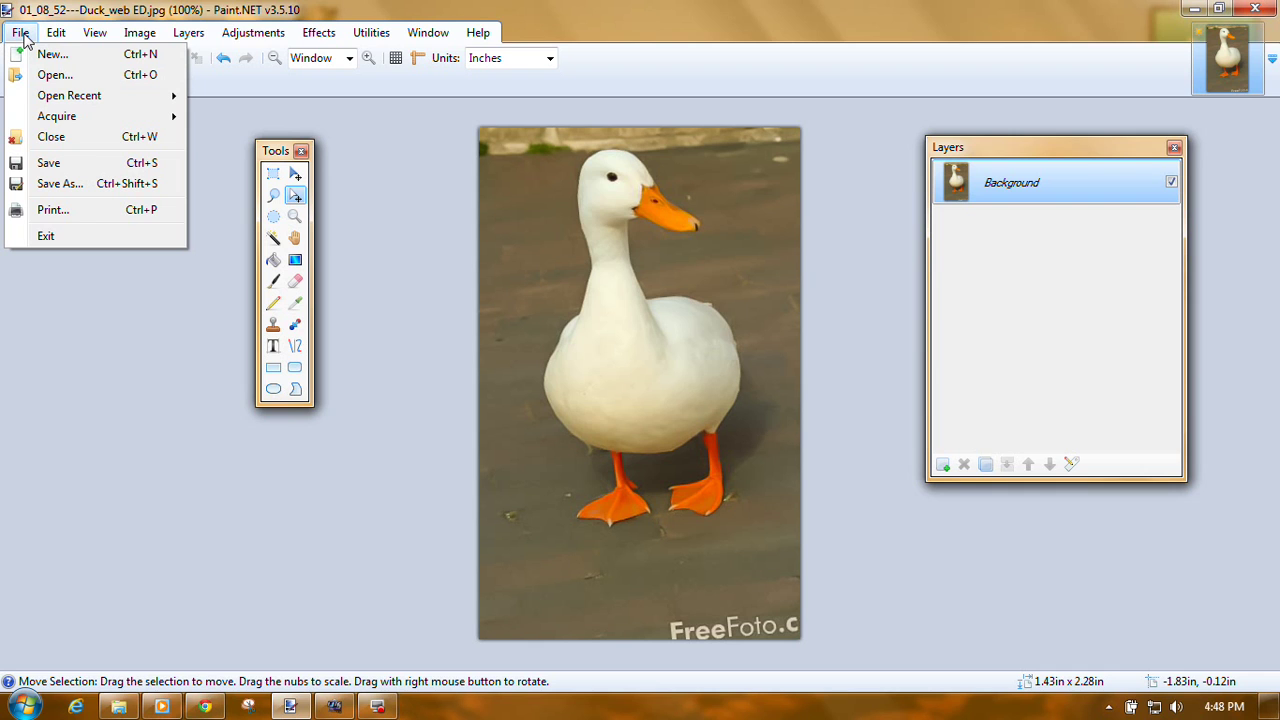
click(67, 190)
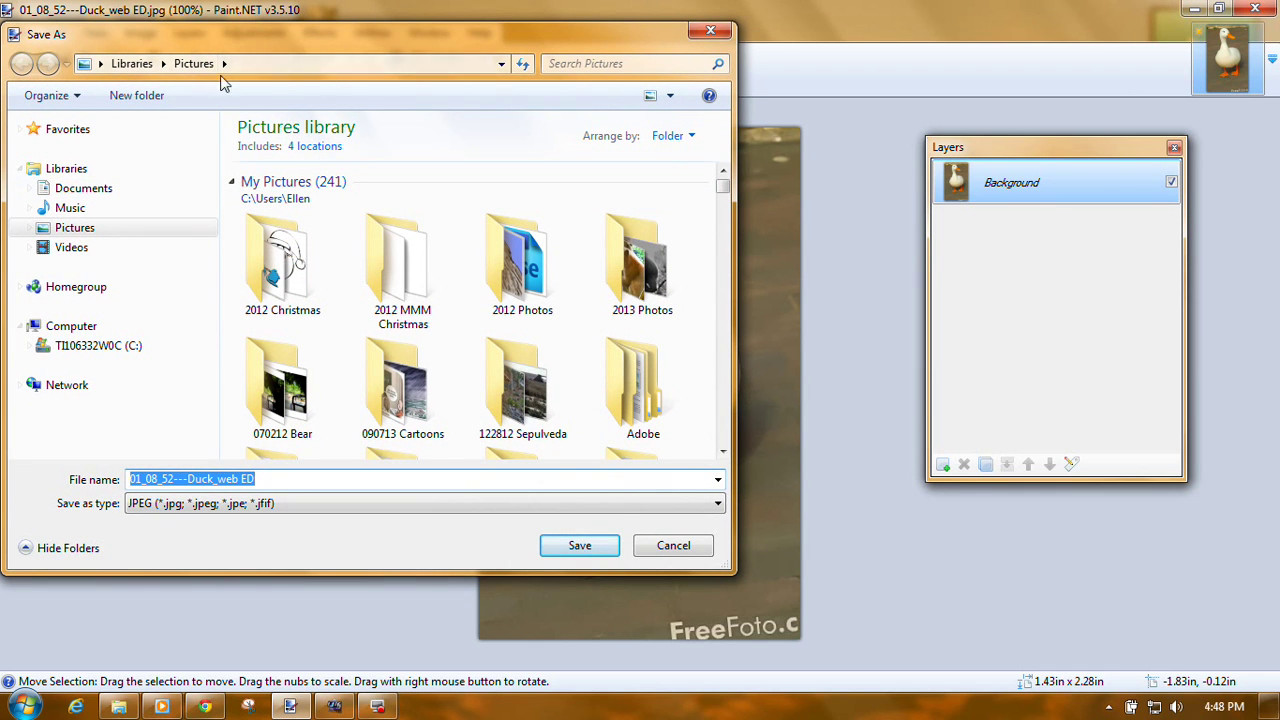
click(502, 65)
click(502, 65)
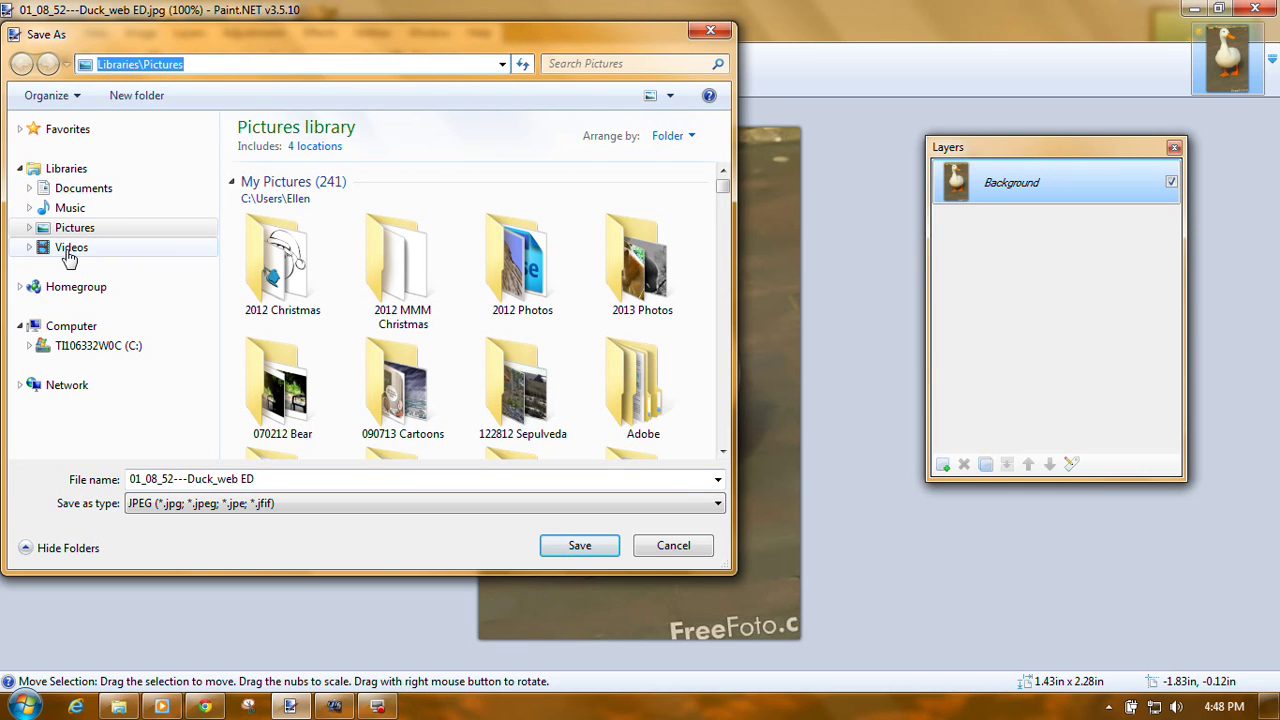
click(258, 479)
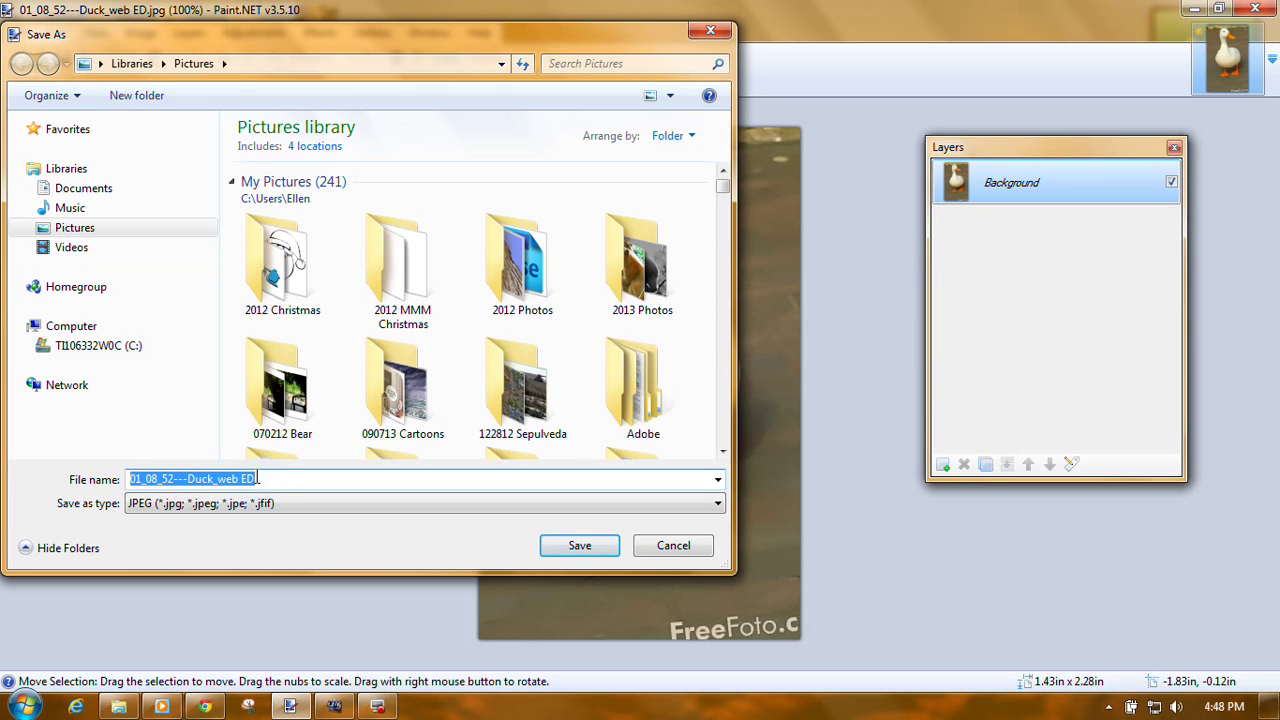
click(266, 480)
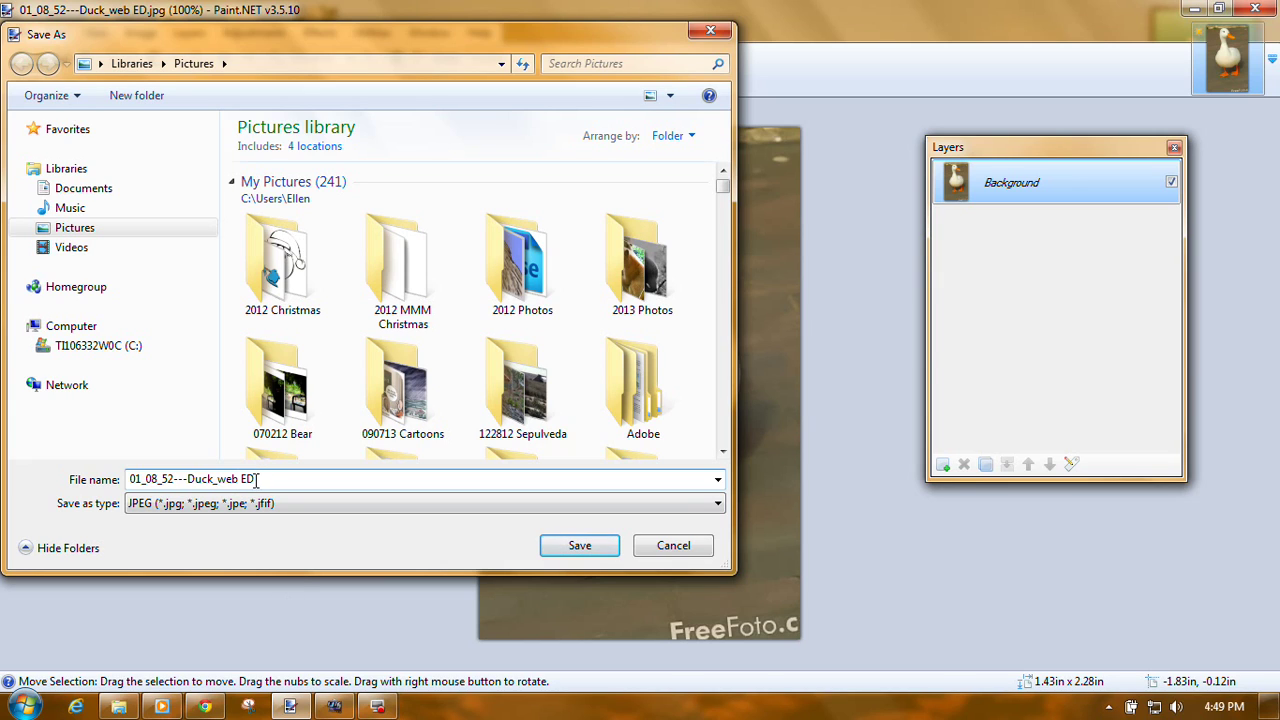
text(2)
click(720, 505)
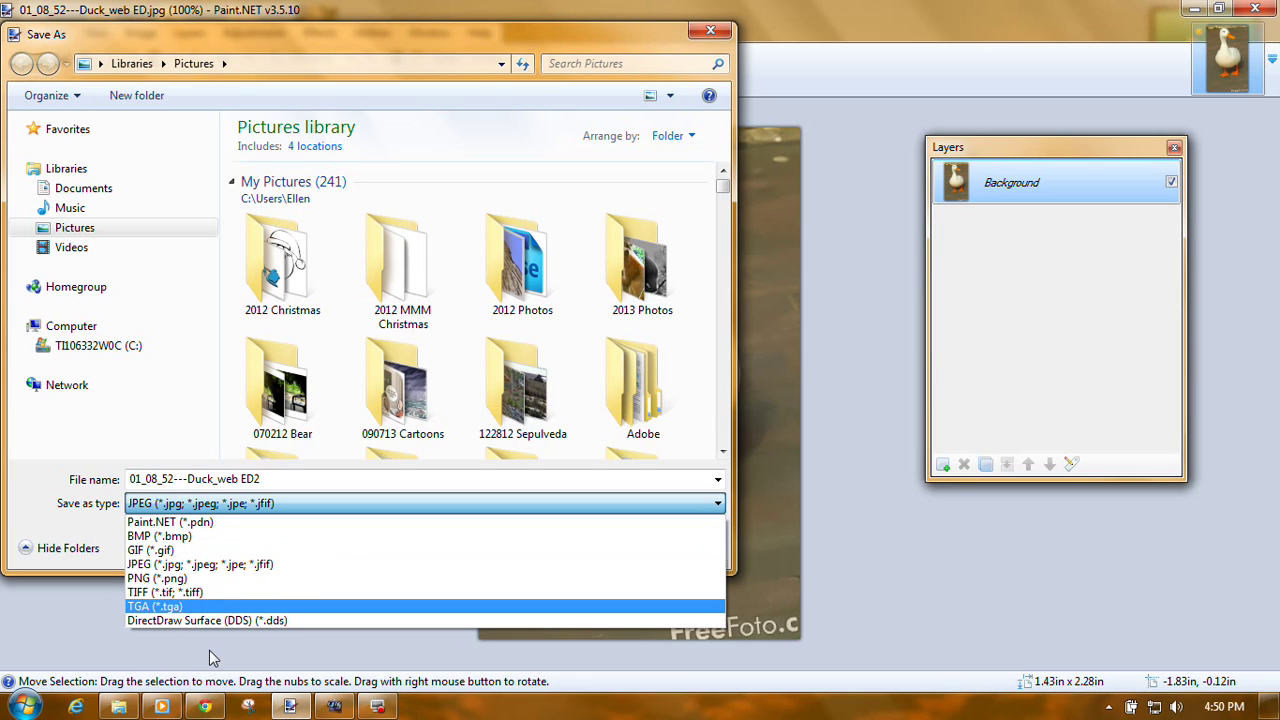
click(220, 566)
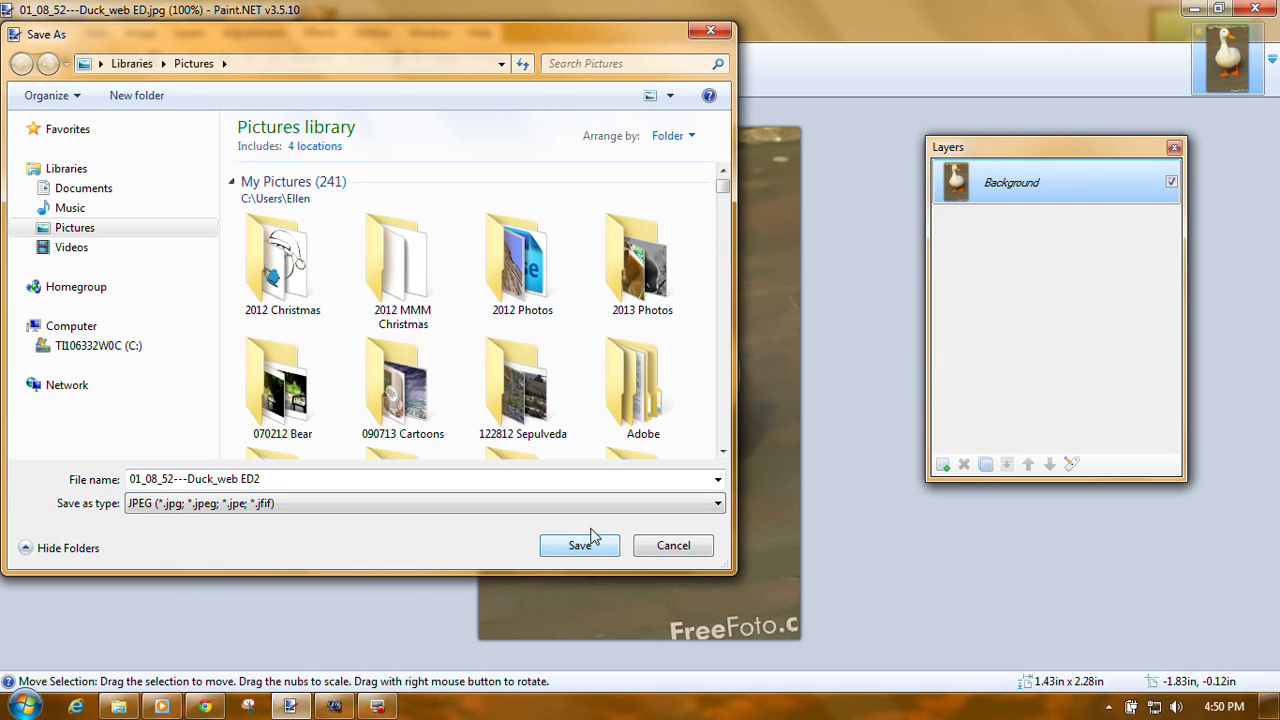
Step: Cancel the Save As dialog, then move the Tools window left and the Layers window right
click(676, 548)
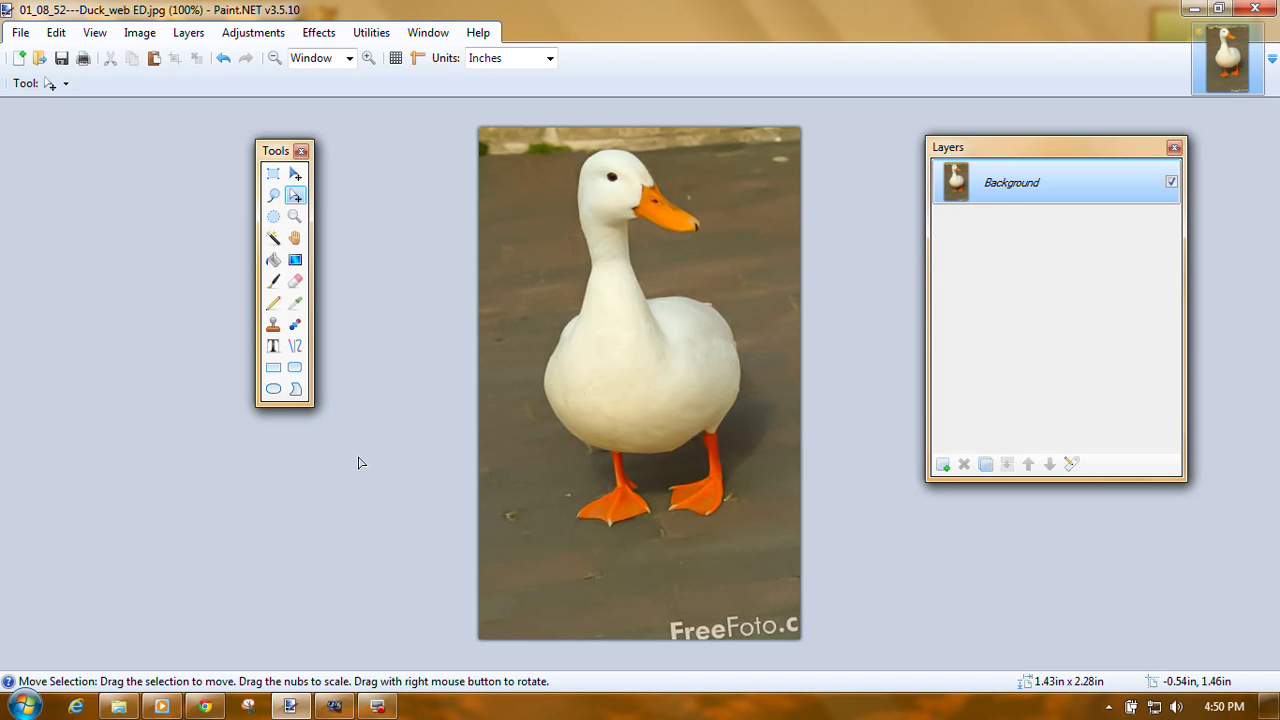
click(276, 150)
drag(276, 150, 120, 133)
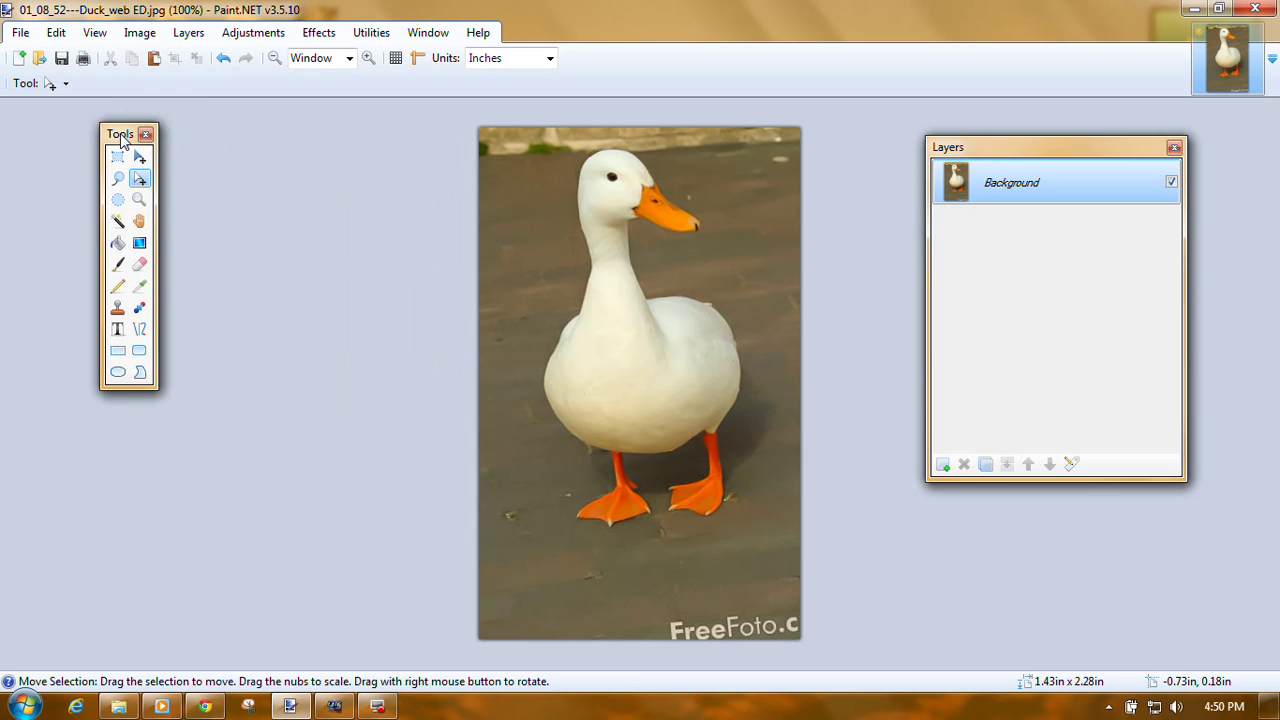
drag(1041, 147, 1105, 177)
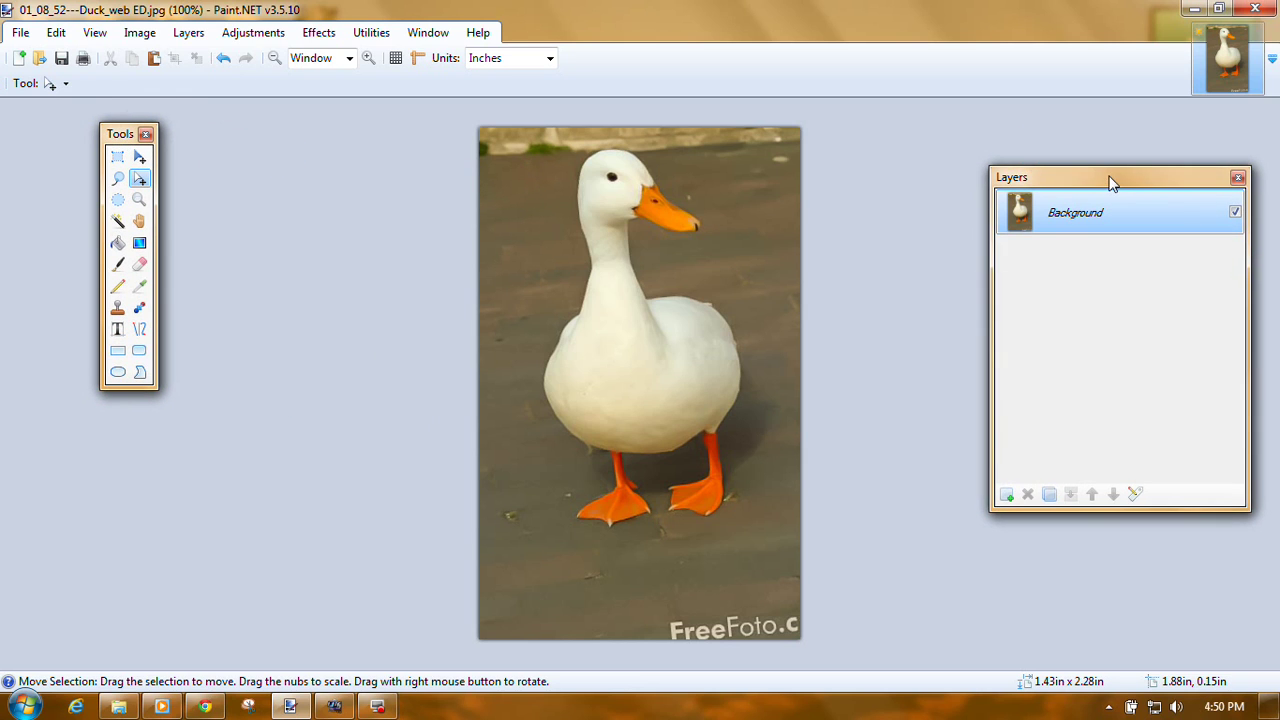